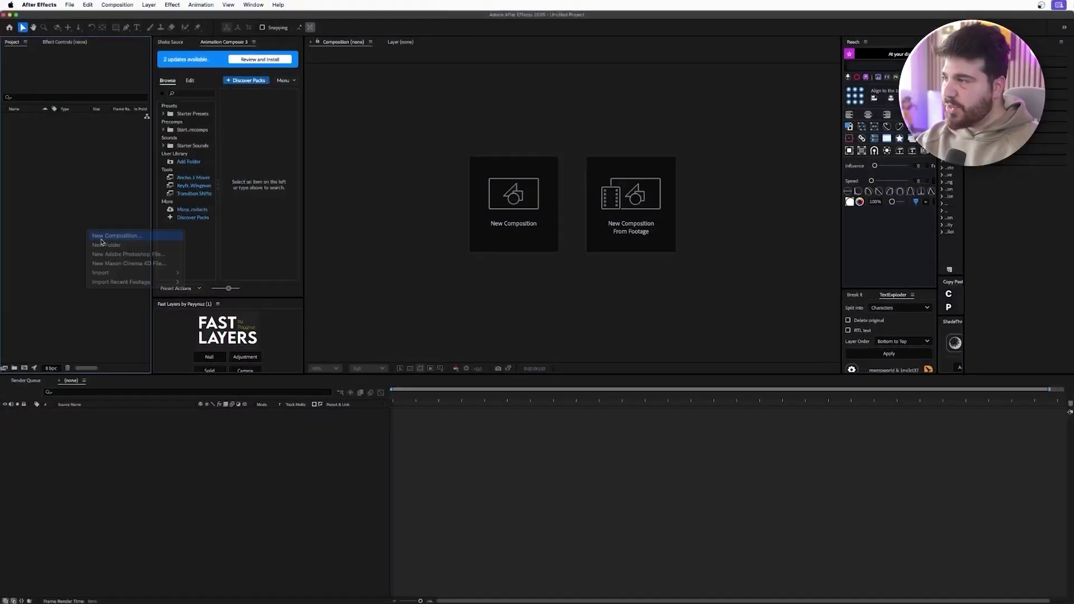
- Create a 1920 x 1080, 60 fps composition named 3D CAMERA with a duration of 0:00:15:00
{"action": "type", "text": "3D CAMERA"}
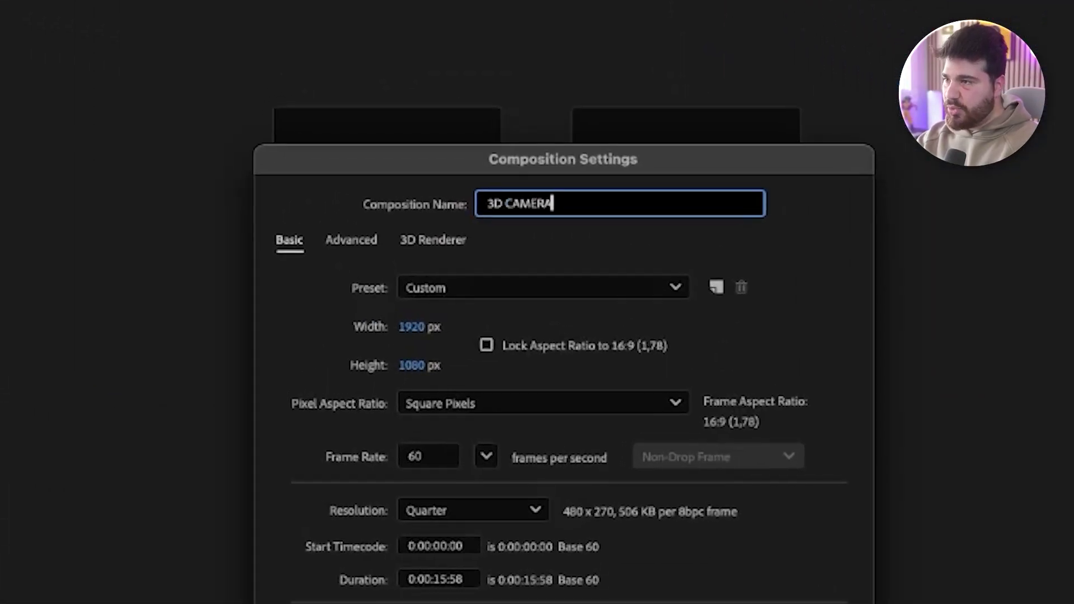
{"action": "left_click", "coordinate": [532, 345]}
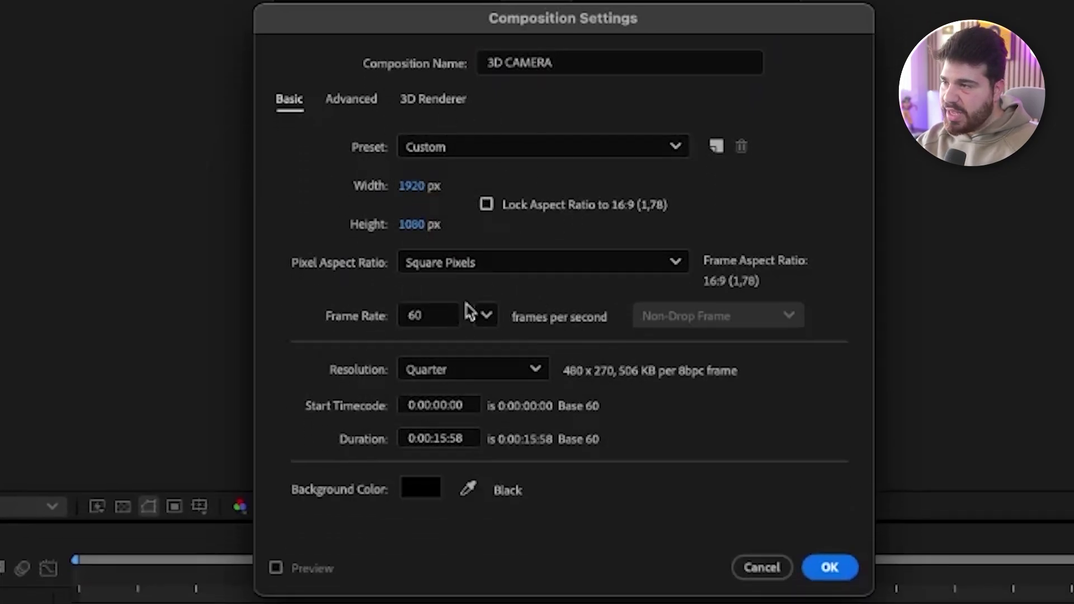
{"action": "left_click", "coordinate": [467, 446]}
{"action": "key", "text": "BackSpace"}
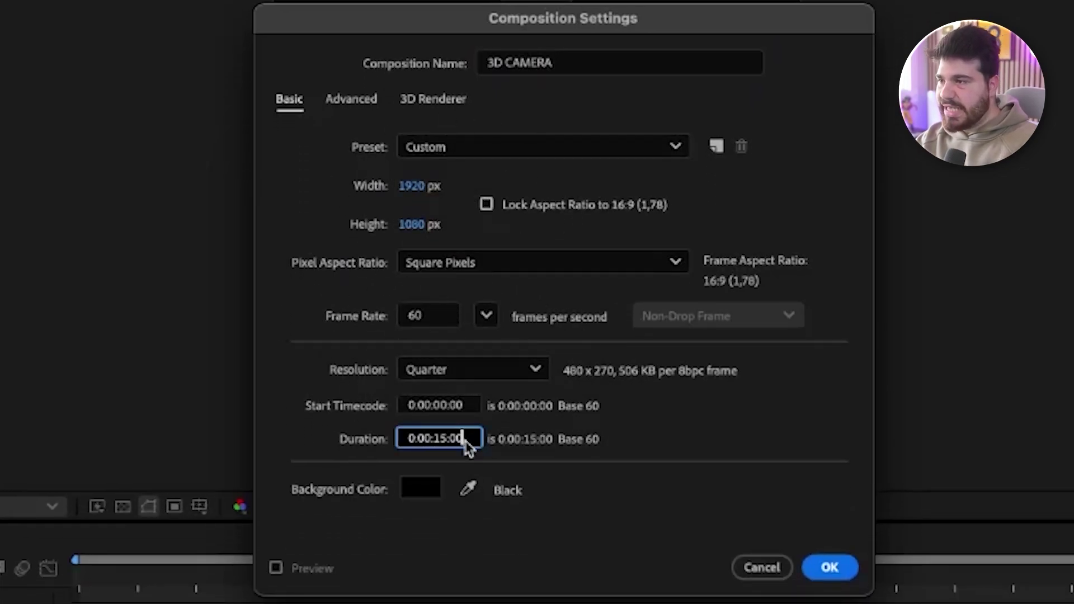
{"action": "left_click", "coordinate": [627, 486]}
{"action": "left_click", "coordinate": [831, 568]}
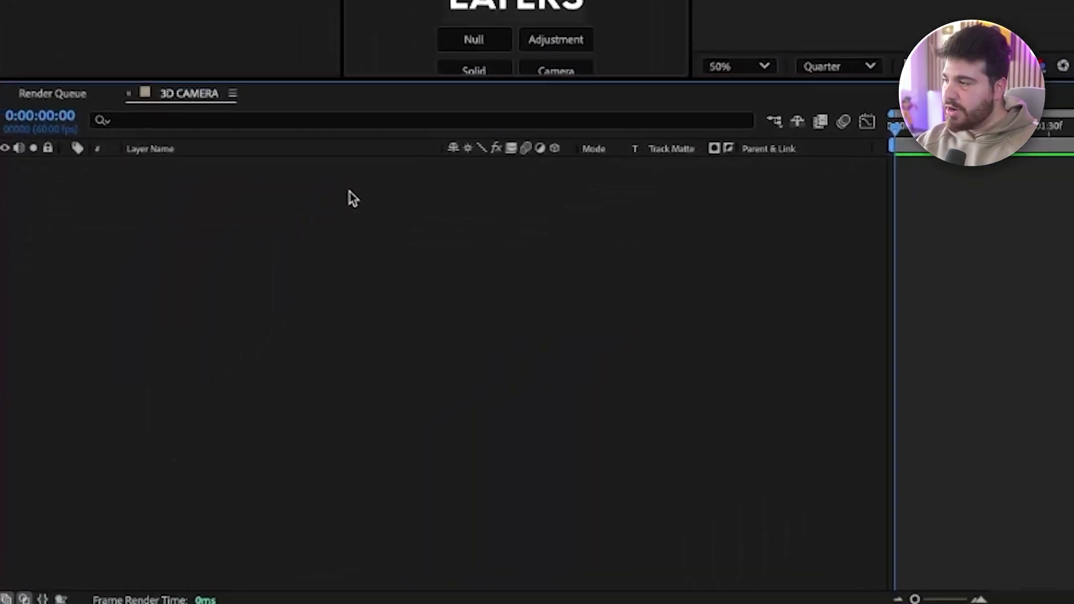
- Add a composition-sized solid named BG in light gray DFDFDF
{"action": "right_click", "coordinate": [150, 428]}
{"action": "mouse_move", "coordinate": [202, 431]}
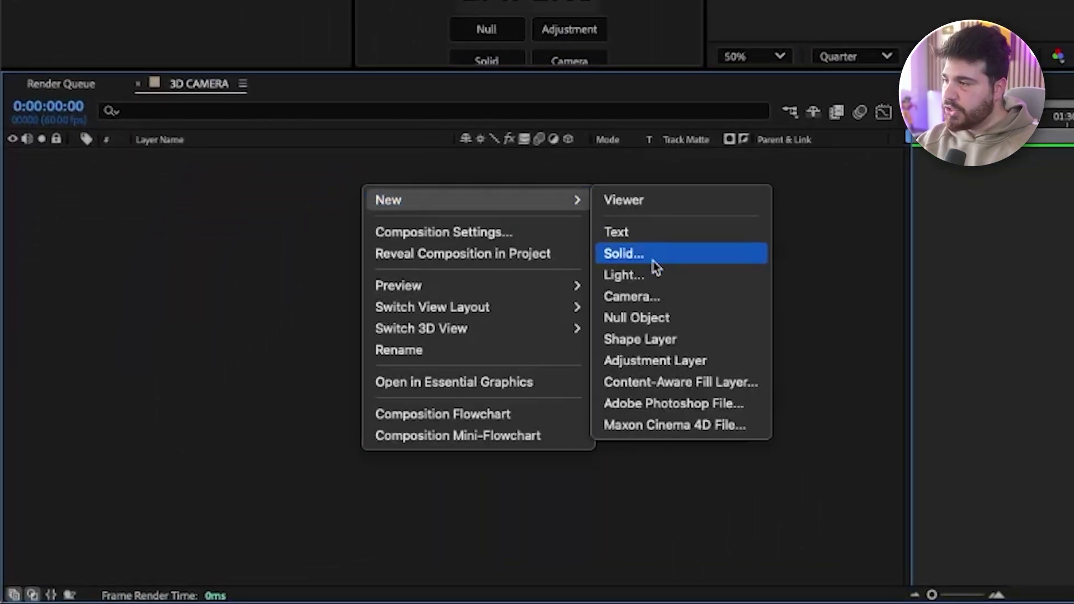
{"action": "left_click", "coordinate": [626, 253]}
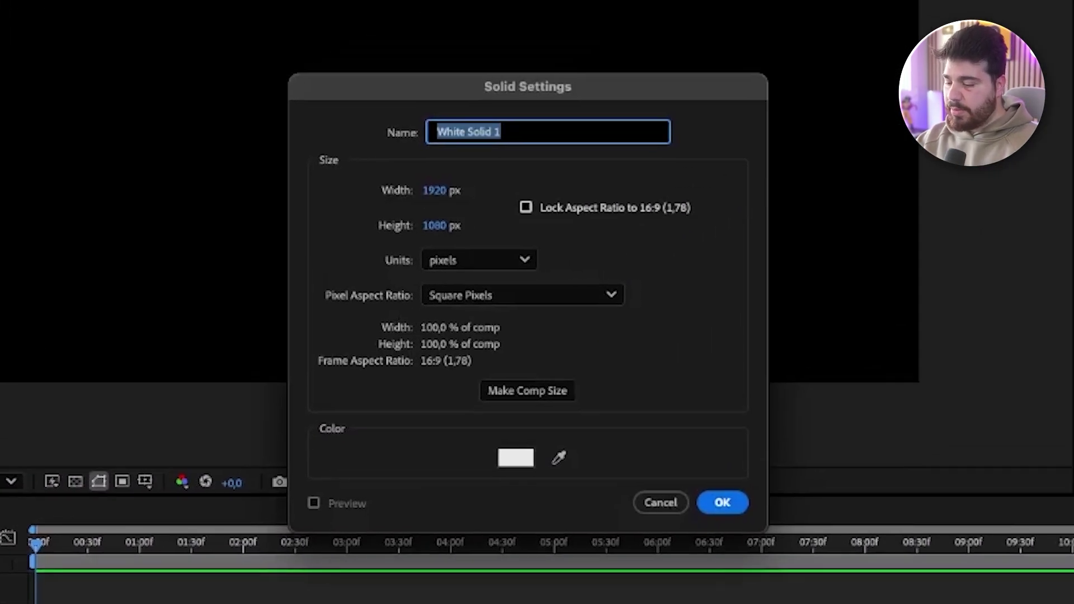
{"action": "type", "text": "BG"}
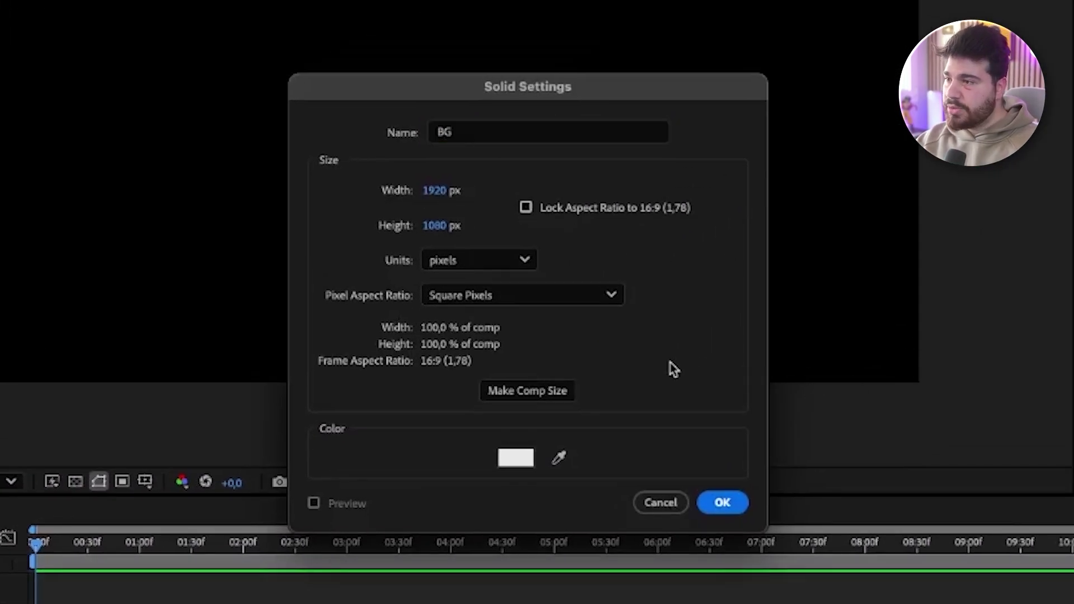
{"action": "left_click", "coordinate": [516, 456]}
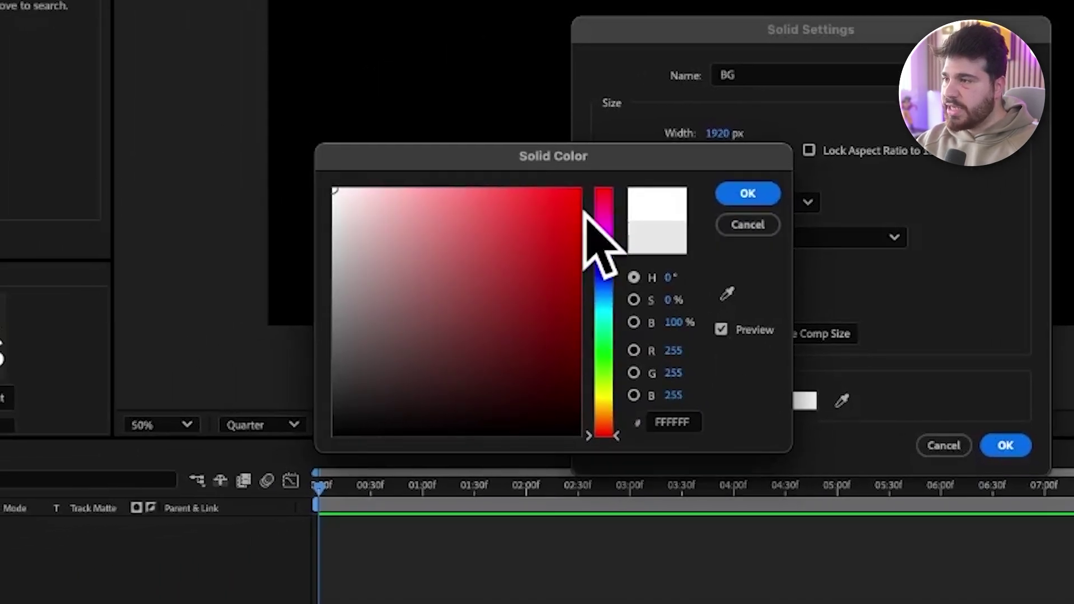
{"action": "mouse_move", "coordinate": [334, 192]}
{"action": "left_mouse_down"}
{"action": "mouse_move", "coordinate": [314, 204]}
{"action": "mouse_move", "coordinate": [314, 218]}
{"action": "left_mouse_up"}
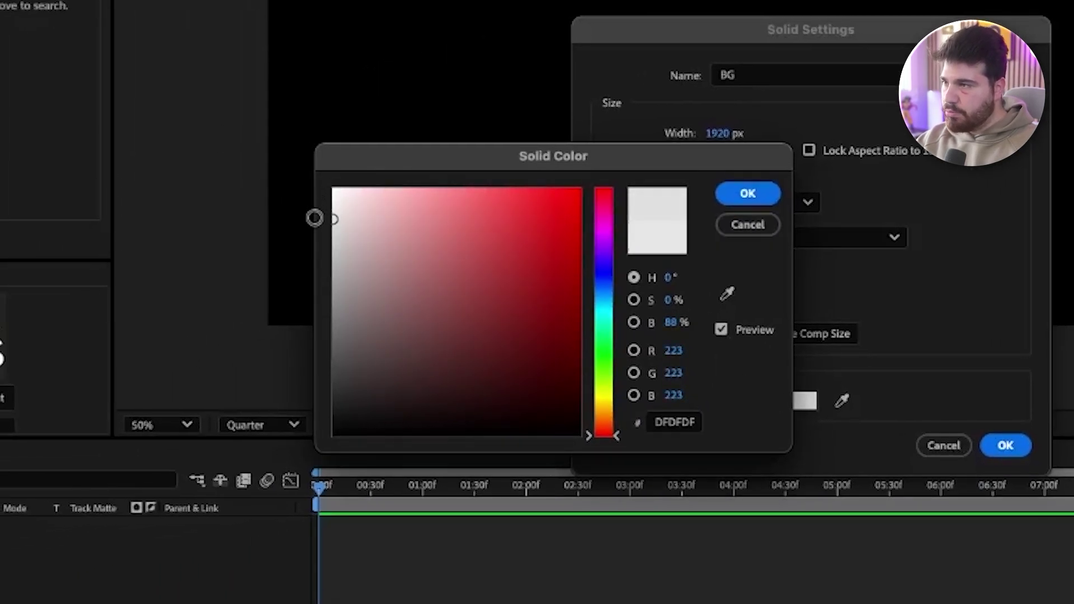
{"action": "left_click", "coordinate": [719, 195]}
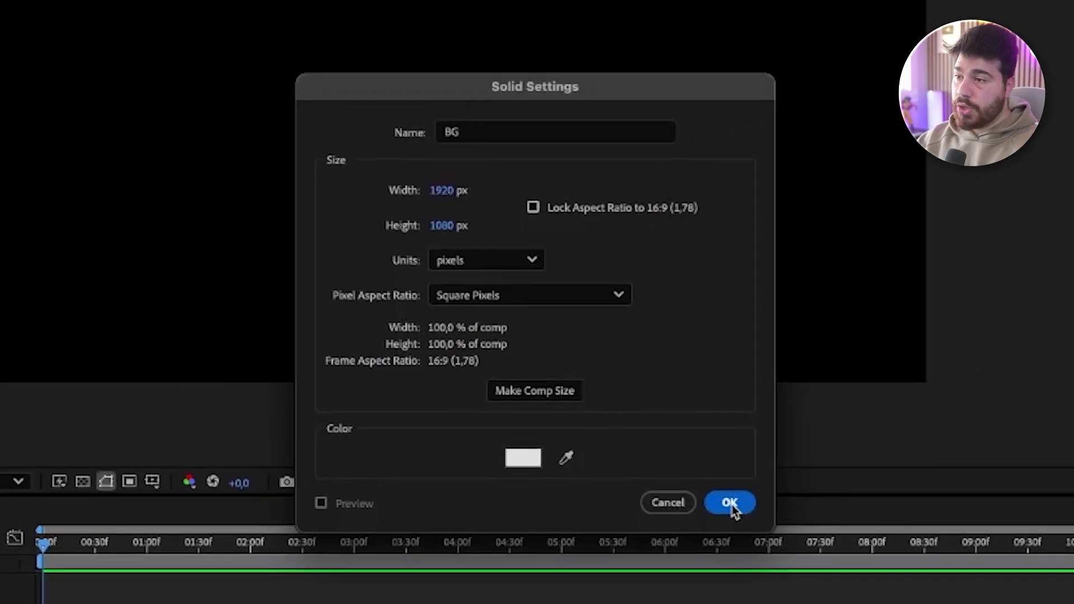
{"action": "left_click", "coordinate": [731, 503]}
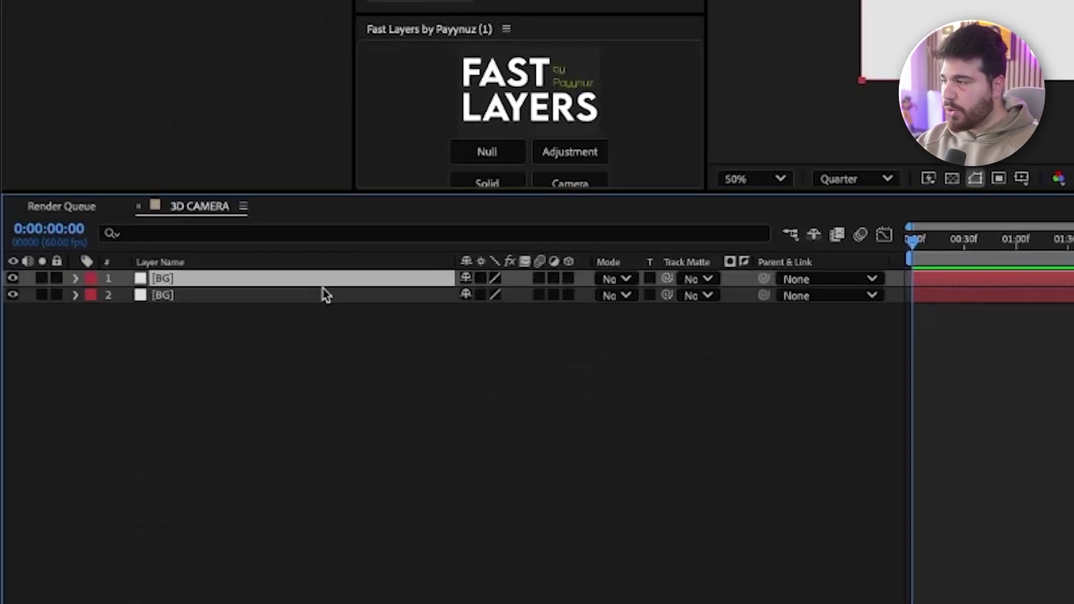
- Rename the upper of the two BG layers as GRID
{"action": "key", "text": "Return"}
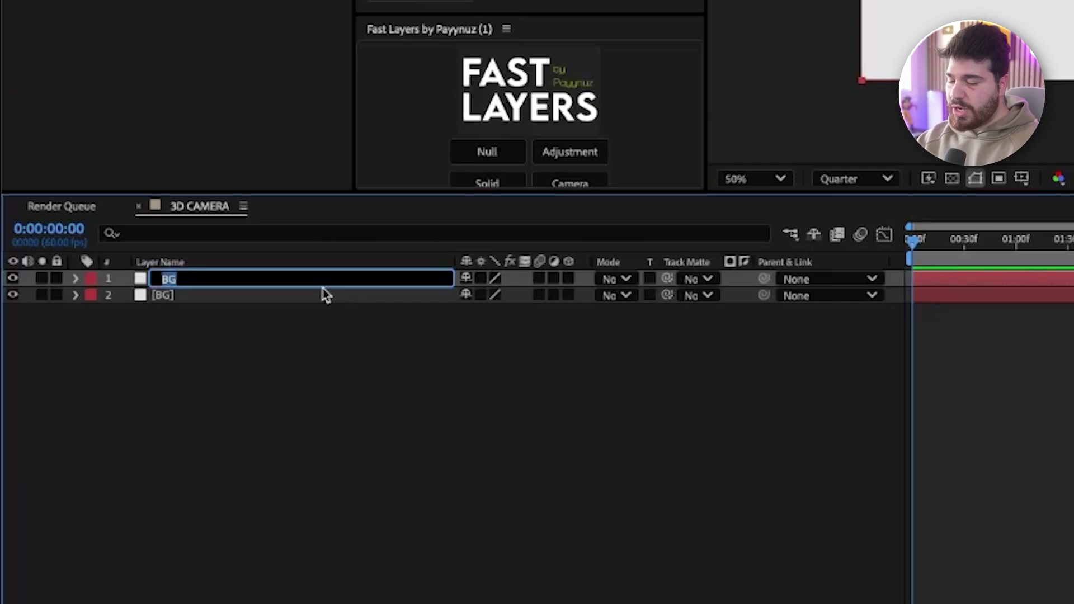
{"action": "type", "text": "GRID"}
{"action": "key", "text": "Return"}
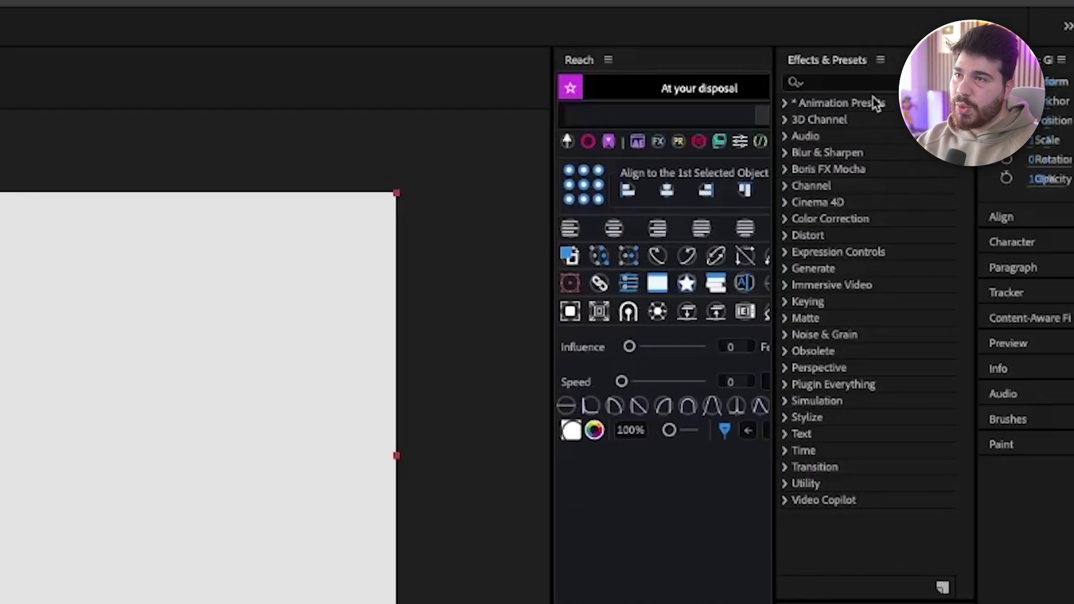
- Find the Grid effect and apply it to the GRID layer
{"action": "left_click", "coordinate": [868, 81]}
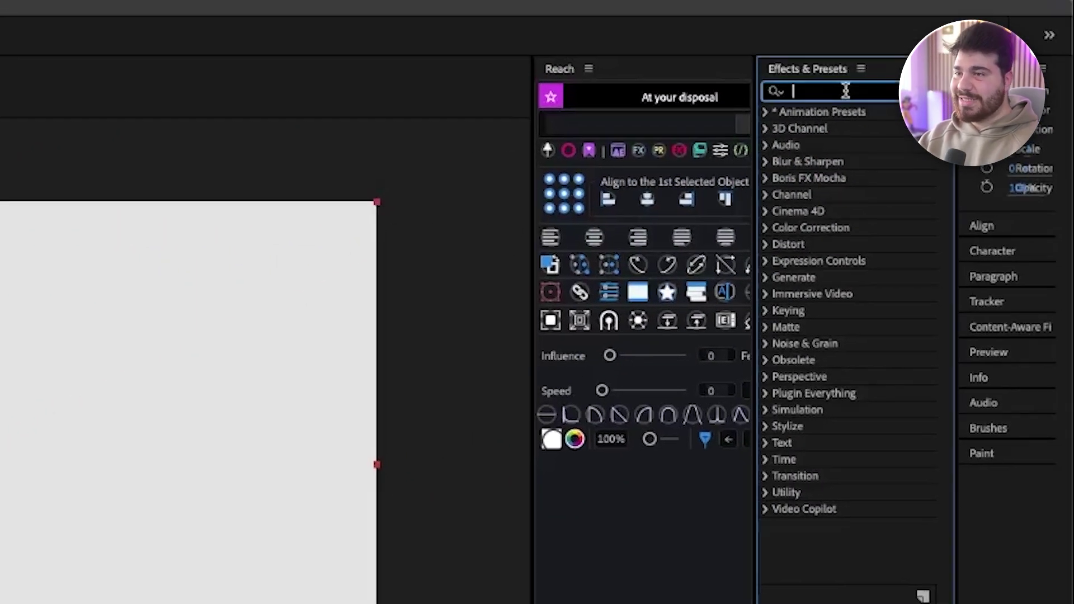
{"action": "type", "text": "grid"}
{"action": "left_click_drag", "start_coordinate": [821, 258], "coordinate": [304, 276]}
{"action": "left_click_drag", "start_coordinate": [591, 406], "coordinate": [632, 411]}
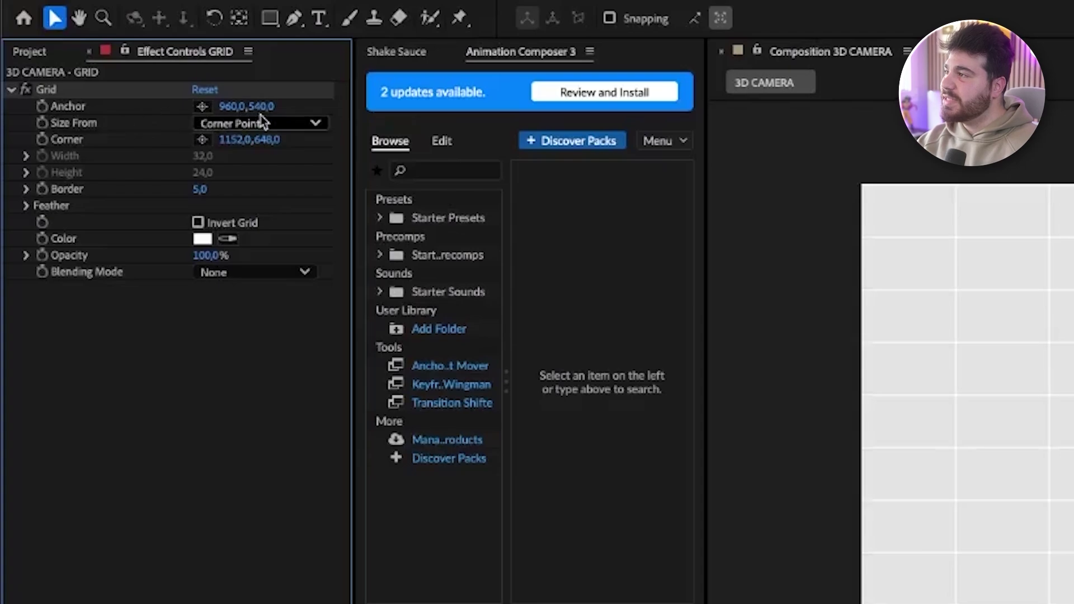
- Change the Grid effect's Size From option to Width Slider
{"action": "left_click", "coordinate": [282, 123]}
{"action": "left_click", "coordinate": [263, 123]}
{"action": "left_click", "coordinate": [244, 122]}
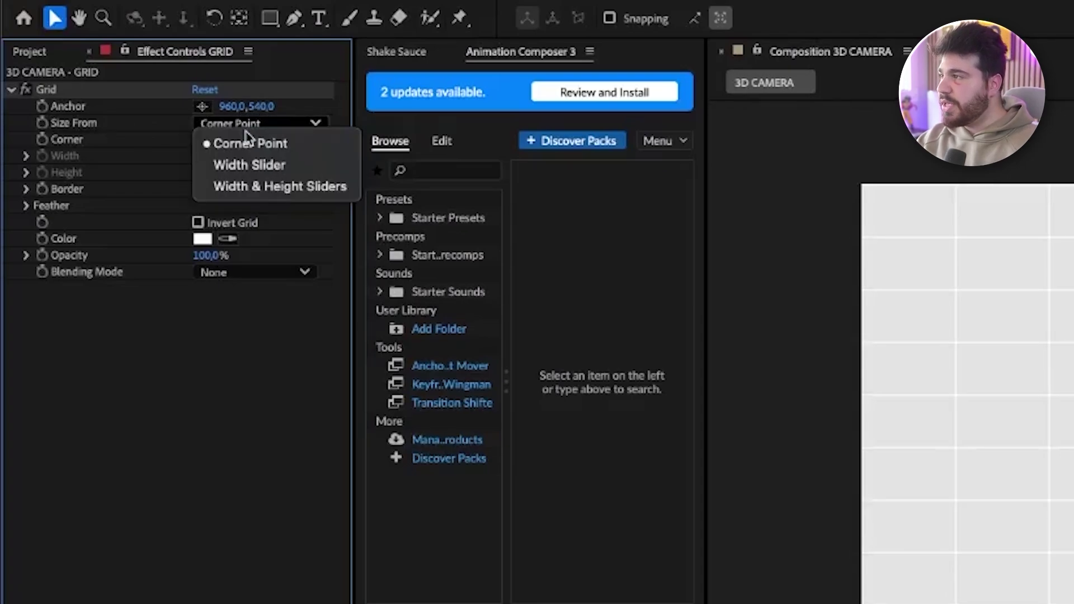
{"action": "left_click", "coordinate": [289, 167]}
- Style the grid with a border of 2, a dark 1B1B1B line color and a width of 70
{"action": "left_click", "coordinate": [209, 230]}
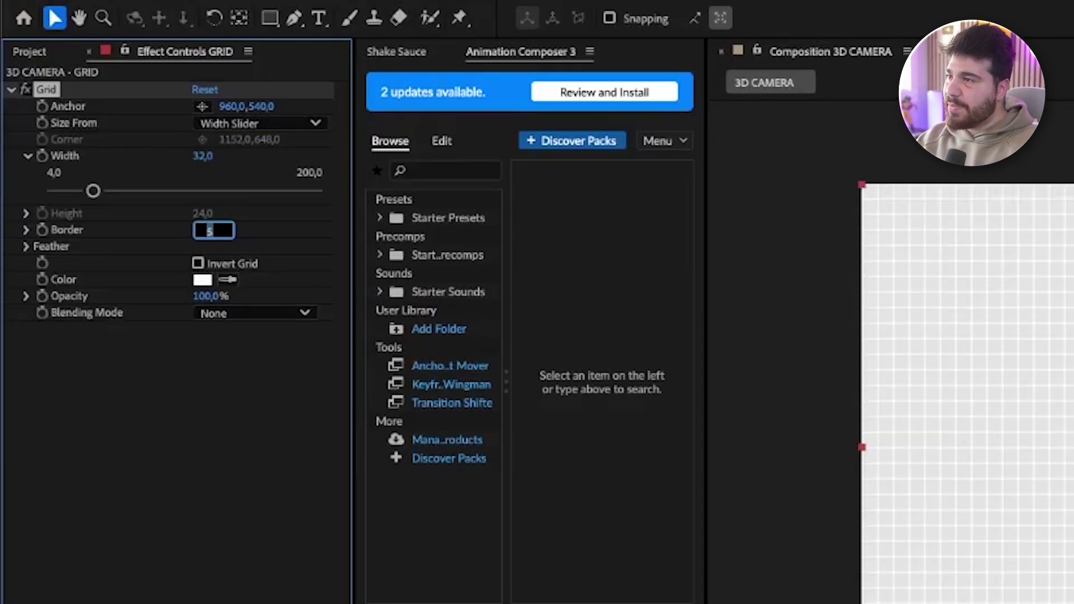
{"action": "left_click", "coordinate": [83, 247]}
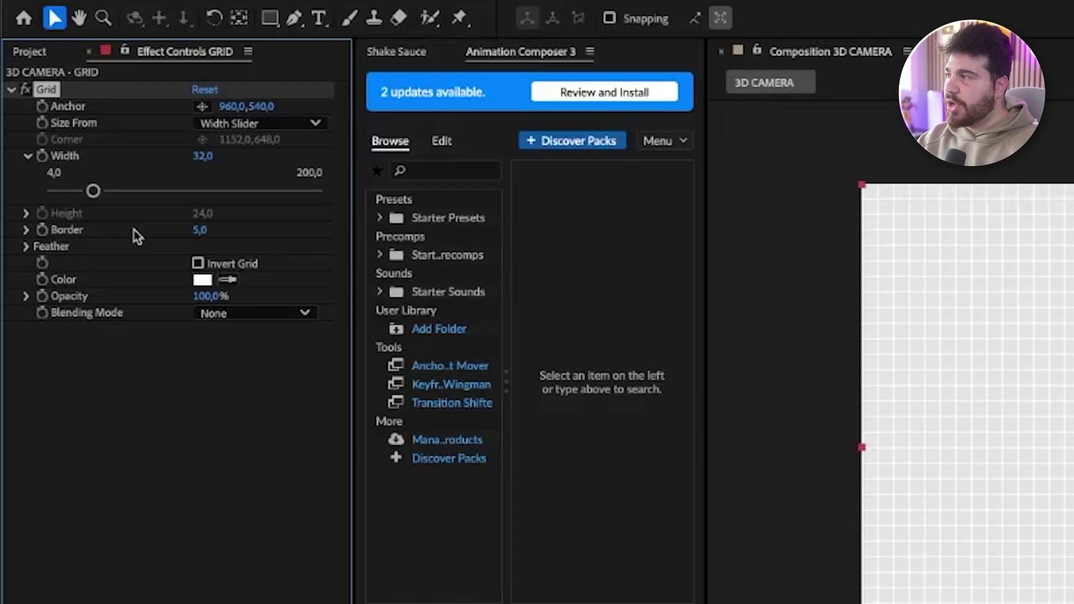
{"action": "left_click", "coordinate": [201, 231]}
{"action": "key", "text": "Return"}
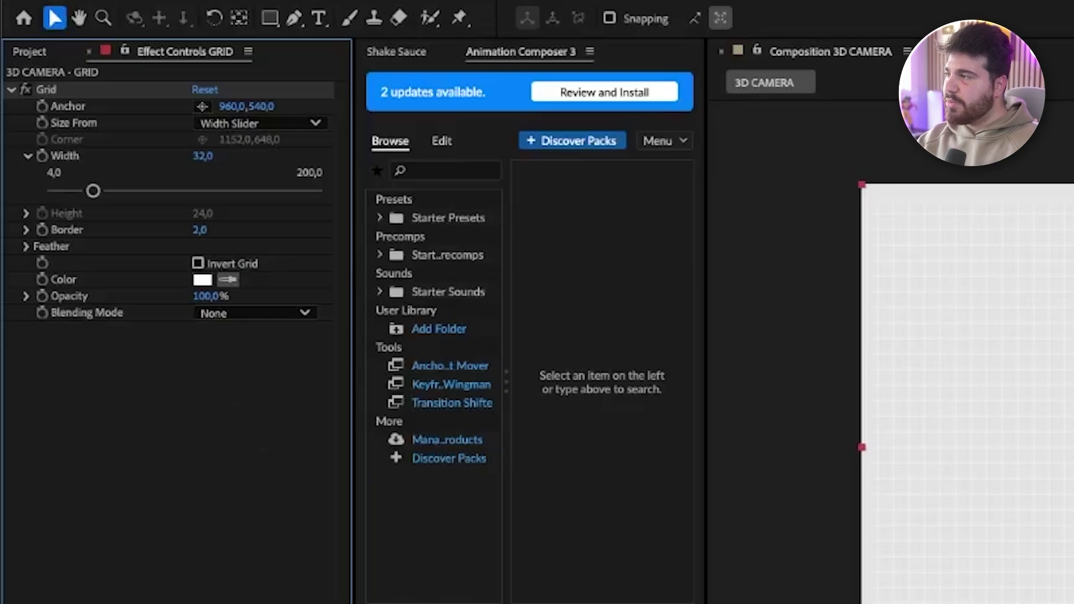
{"action": "left_click", "coordinate": [183, 464]}
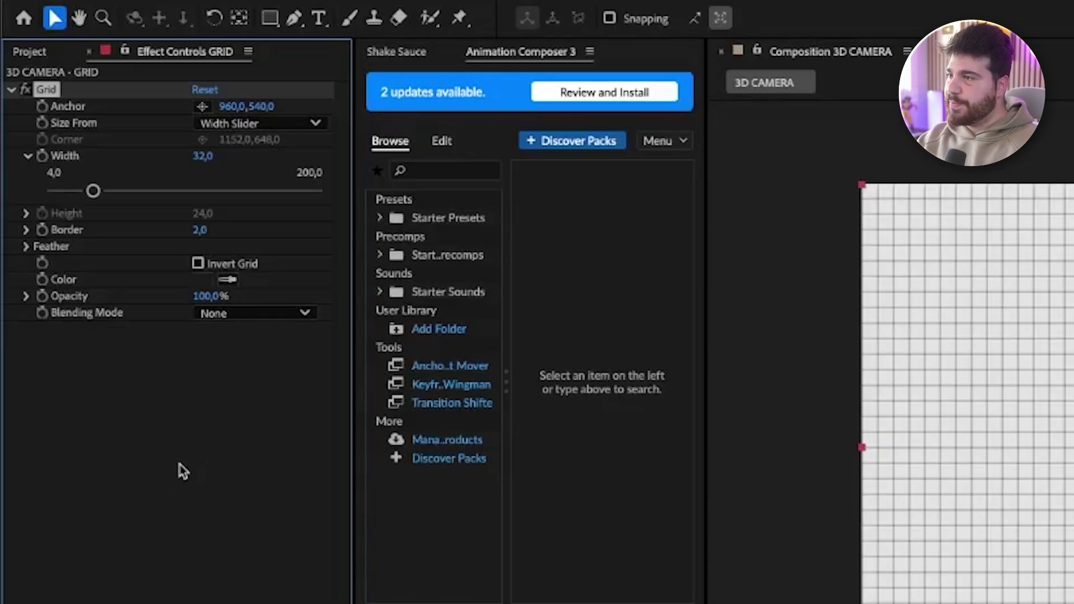
{"action": "left_click", "coordinate": [205, 157]}
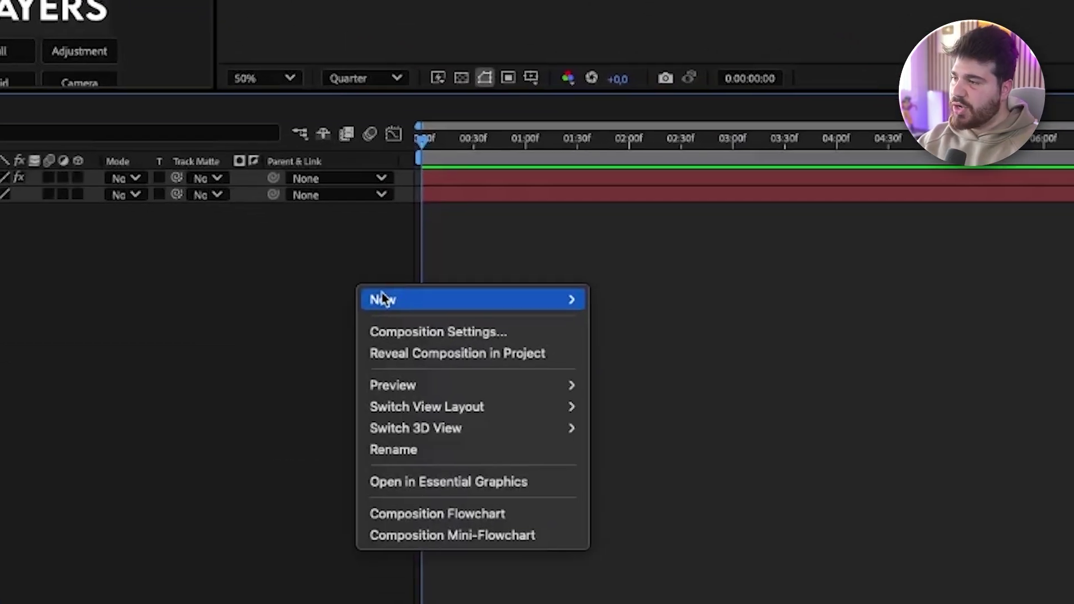
- Add a white composition-sized solid named Corners above the GRID layer
{"action": "mouse_move", "coordinate": [386, 278]}
{"action": "left_click", "coordinate": [635, 333]}
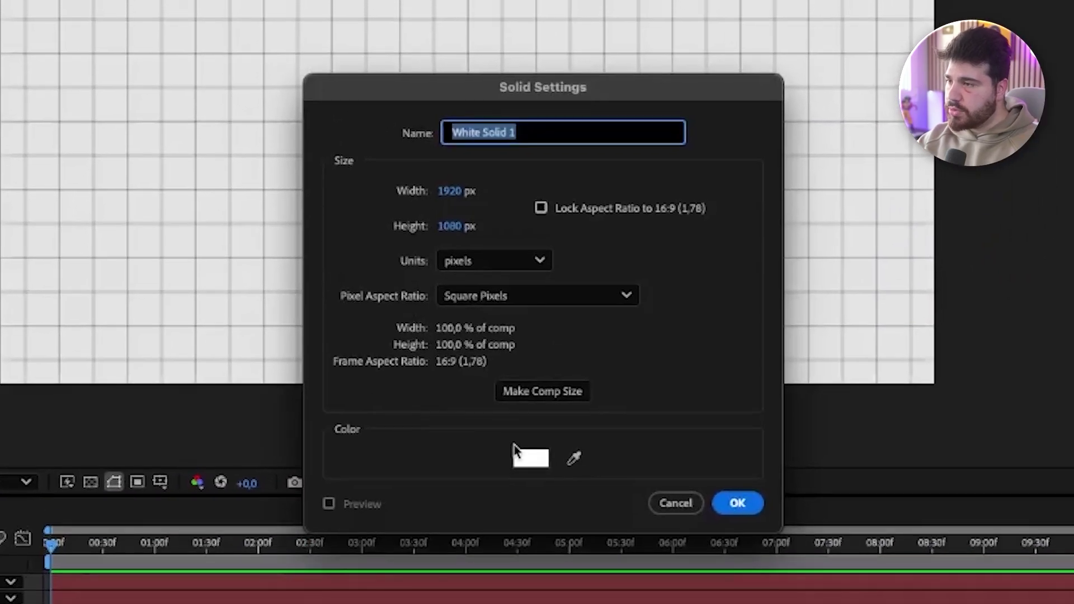
{"action": "left_click", "coordinate": [528, 456]}
{"action": "left_click", "coordinate": [455, 244]}
{"action": "left_click", "coordinate": [456, 250]}
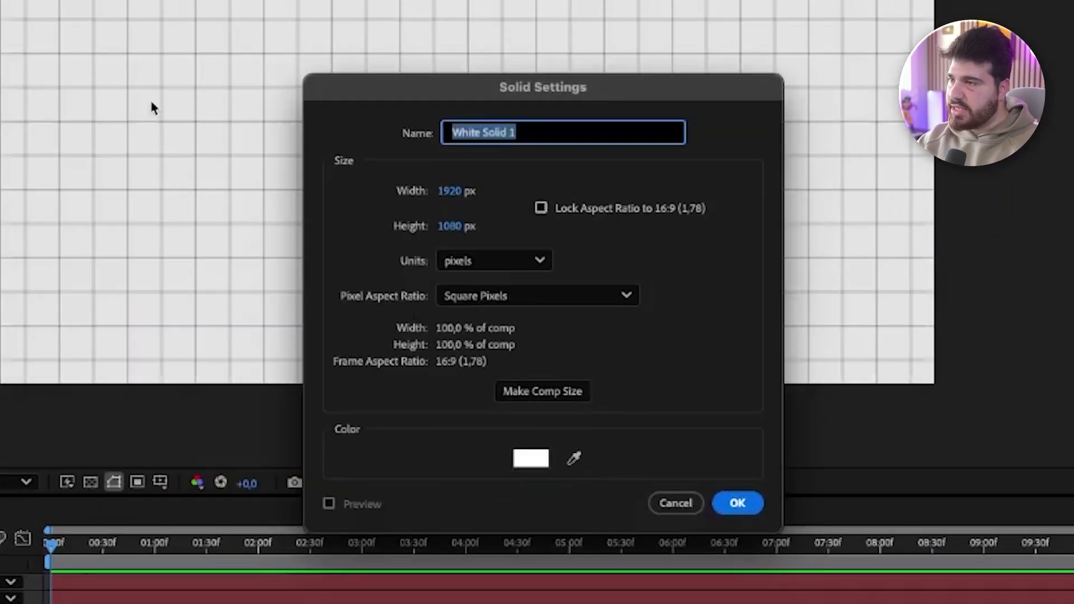
{"action": "type", "text": "Contorno"}
{"action": "key", "text": "Return"}
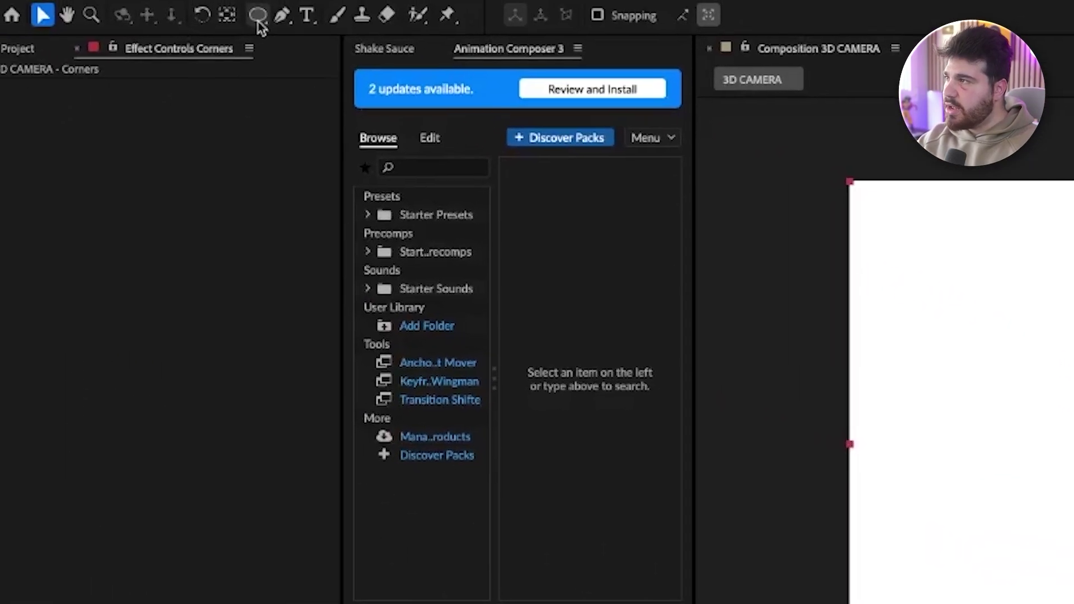
- Draw an elliptical mask on the Corners layer, slightly larger than the width and height of the frame
{"action": "left_click", "coordinate": [259, 19]}
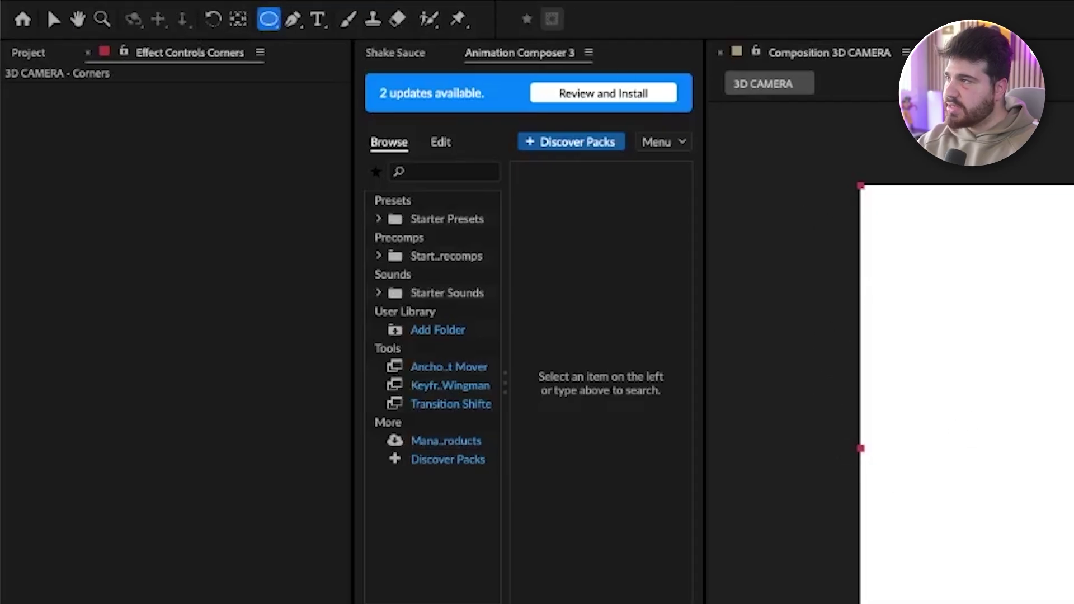
{"action": "left_click", "coordinate": [269, 19]}
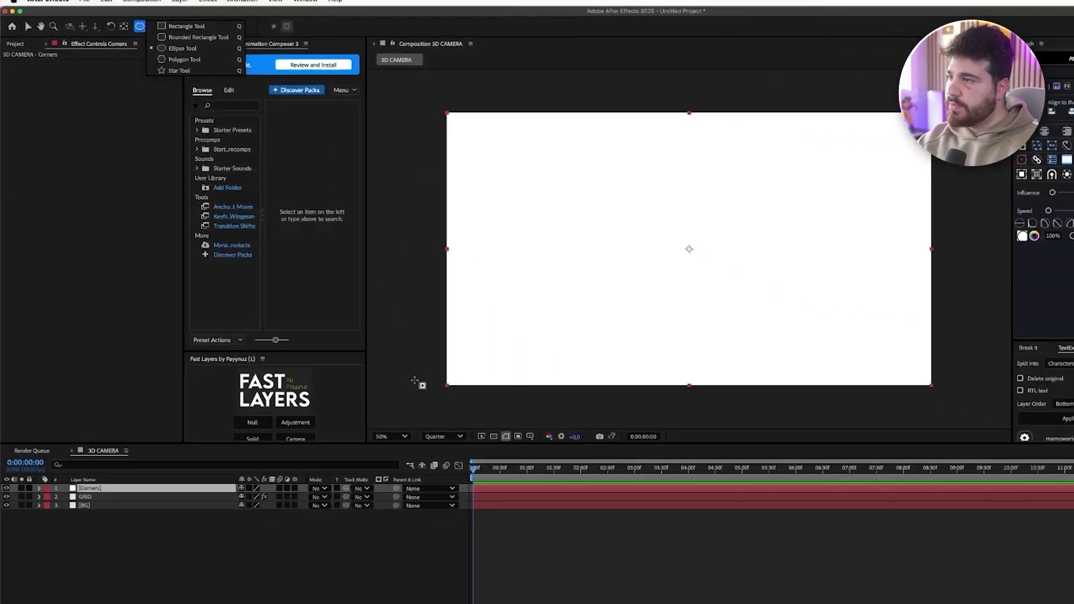
{"action": "mouse_move", "coordinate": [852, 179]}
{"action": "left_mouse_down"}
{"action": "mouse_move", "coordinate": [688, 414]}
{"action": "mouse_move", "coordinate": [733, 294]}
{"action": "mouse_move", "coordinate": [794, 338]}
{"action": "mouse_move", "coordinate": [782, 335]}
{"action": "left_mouse_up"}
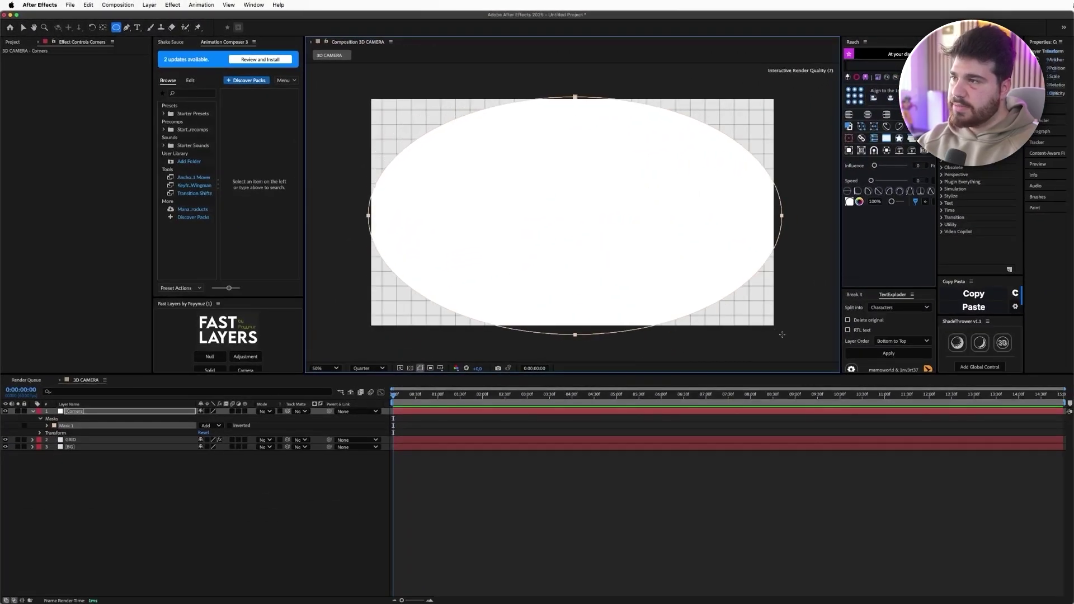
{"action": "key", "text": "v"}
{"action": "left_click_drag", "start_coordinate": [575, 335], "coordinate": [571, 334]}
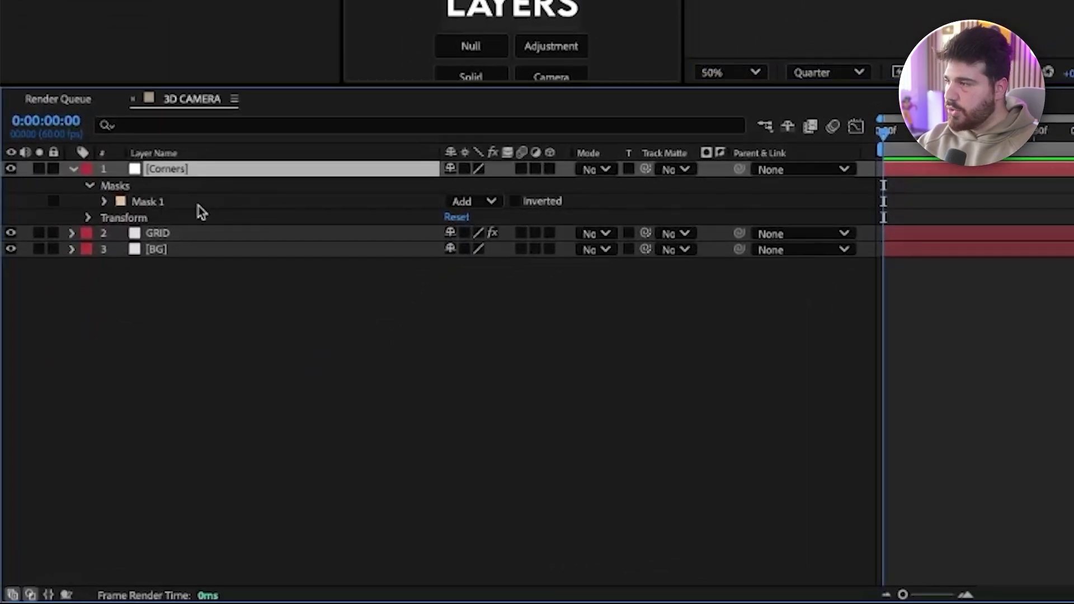
- Invert the ellipse mask on the Corners layer and set its feather to 350 pixels, then collapse the layer's properties
{"action": "left_click", "coordinate": [104, 202]}
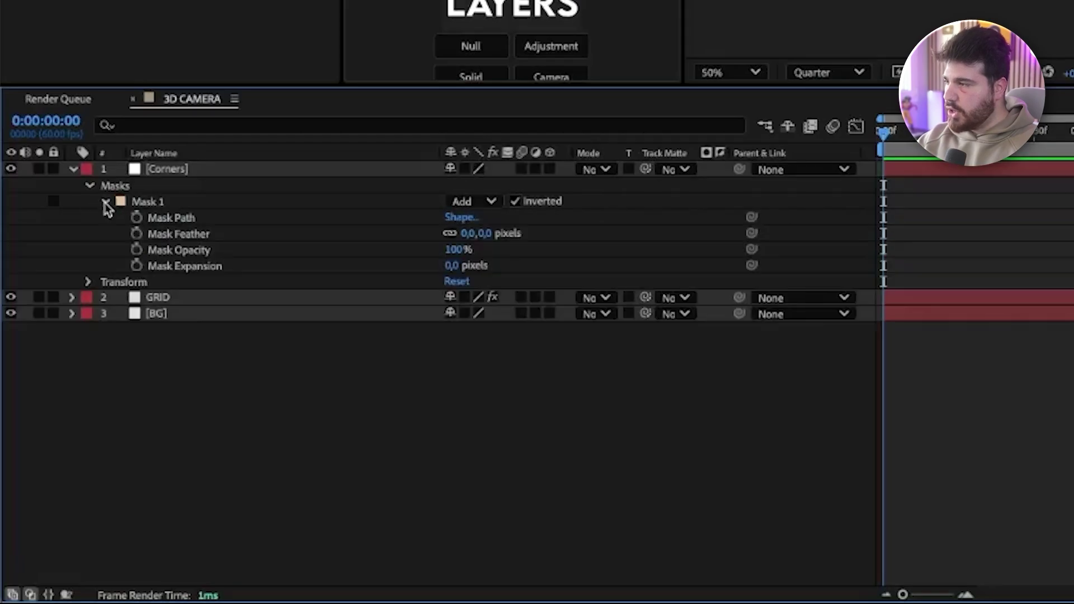
{"action": "left_click", "coordinate": [190, 234]}
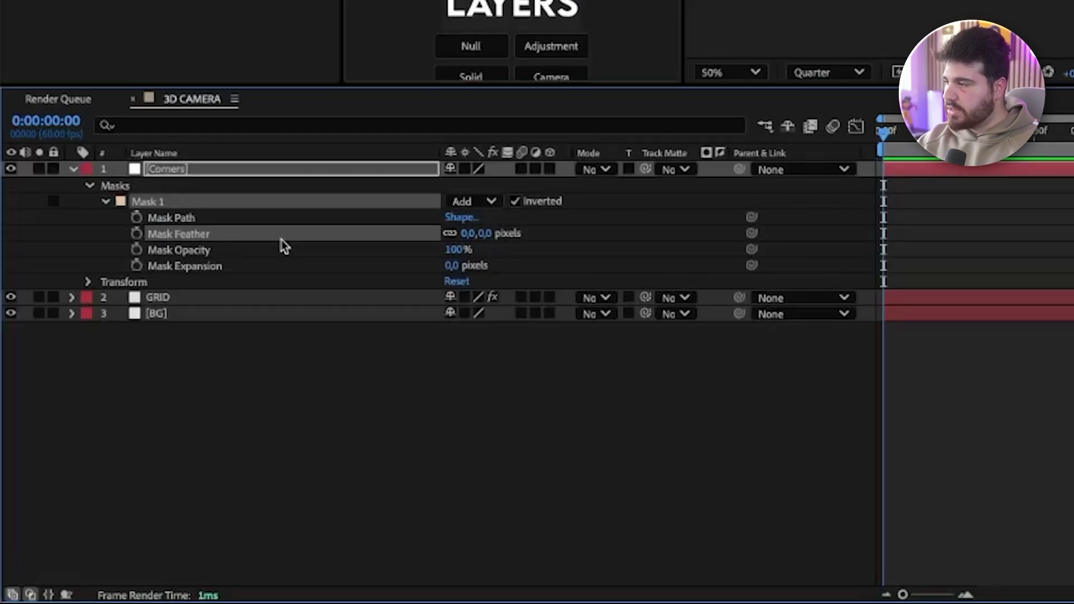
{"action": "left_click", "coordinate": [481, 234]}
{"action": "type", "text": "350"}
{"action": "key", "text": "Return"}
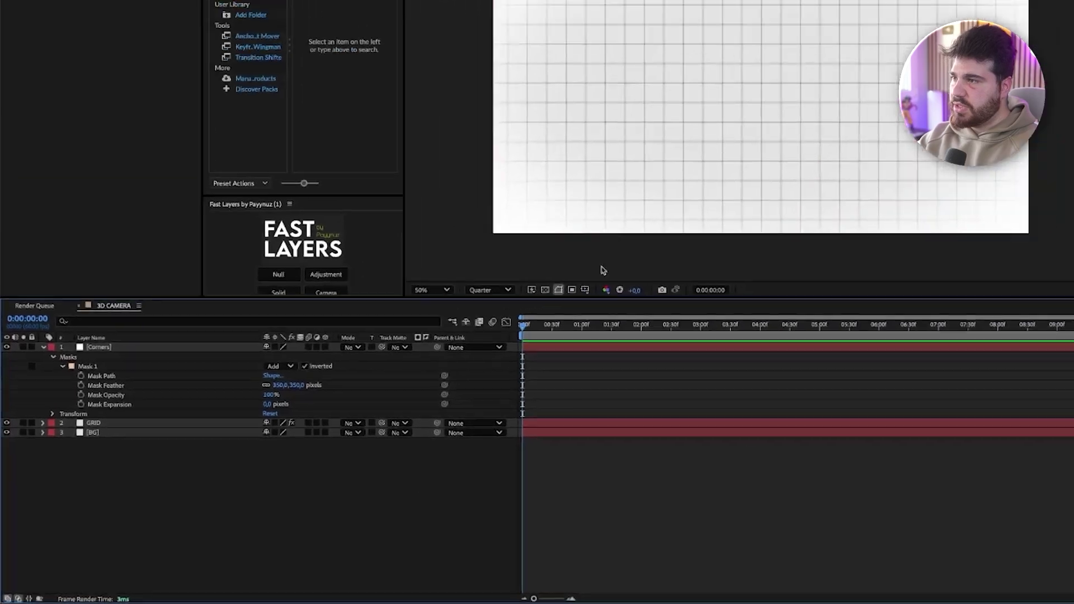
{"action": "scroll", "coordinate": [605, 198], "scroll_direction": "down", "scroll_amount": 1}
{"action": "scroll", "coordinate": [606, 198], "scroll_direction": "up", "scroll_amount": 1}
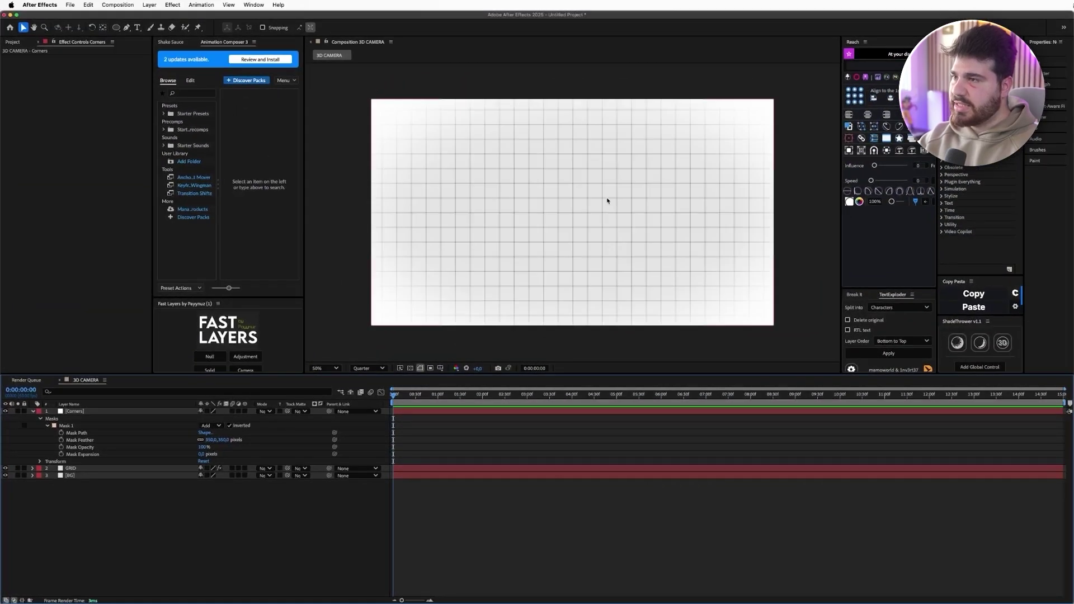
{"action": "key", "text": "super+shift+a"}
{"action": "key", "text": "u"}
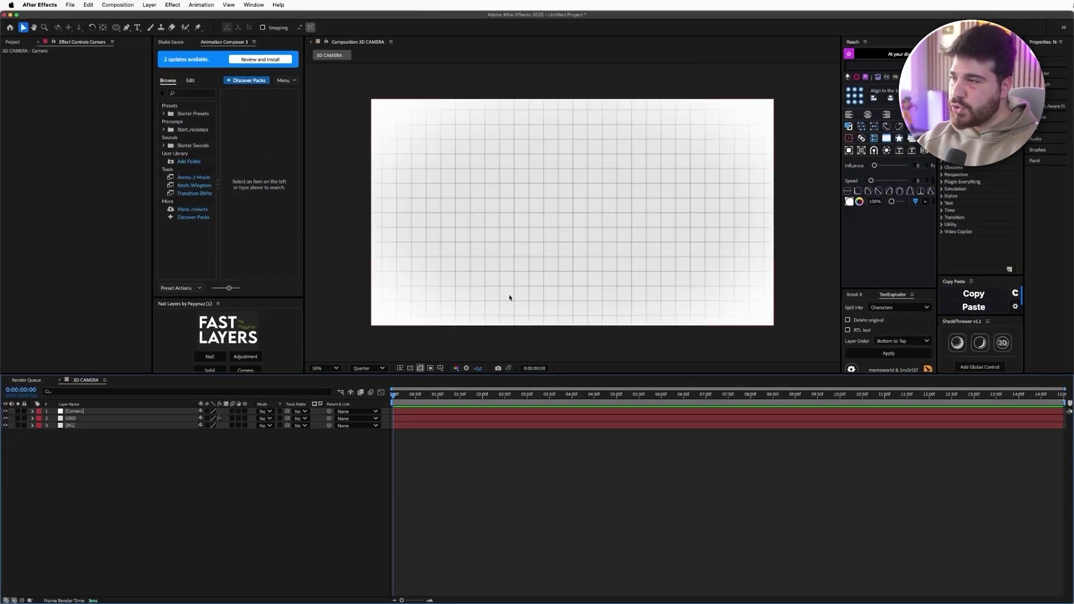
- Lighten the GRID layer's line color to the gray 858585
{"action": "left_click", "coordinate": [124, 420]}
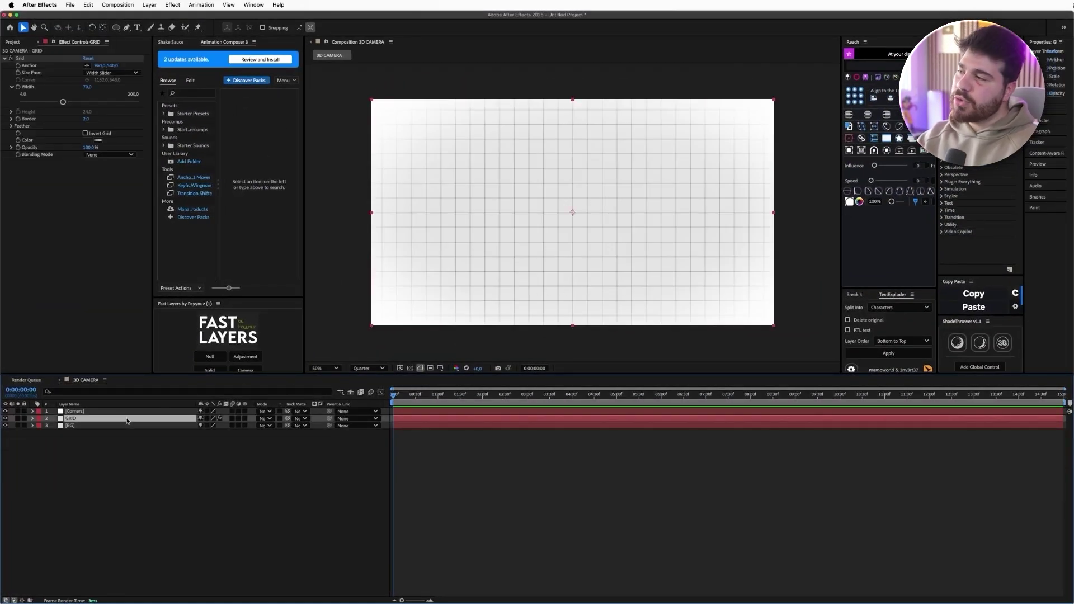
{"action": "left_click", "coordinate": [91, 125]}
{"action": "left_click", "coordinate": [97, 141]}
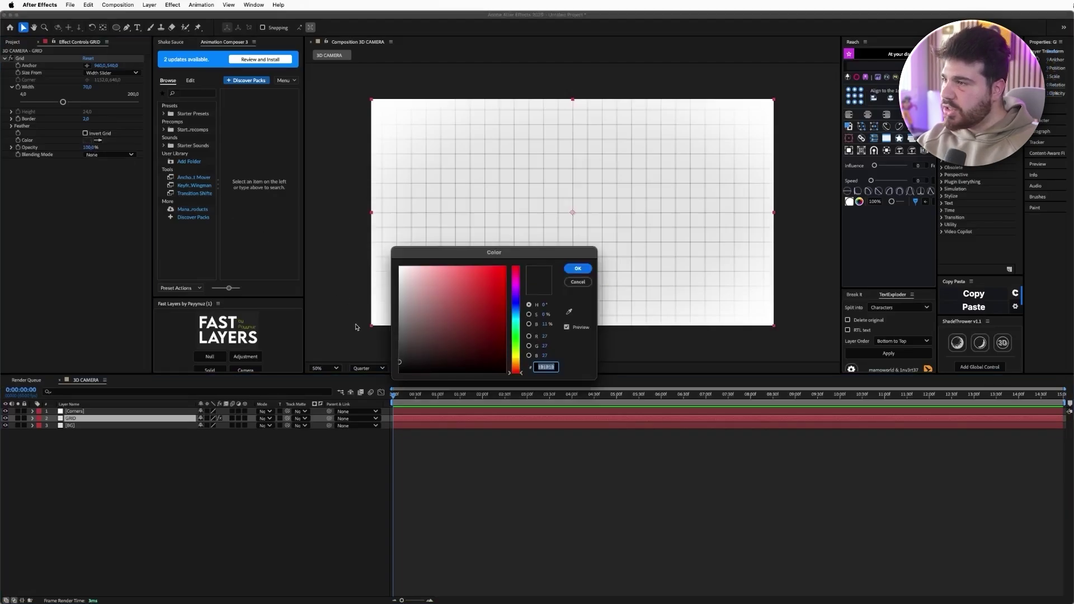
{"action": "left_click", "coordinate": [398, 346]}
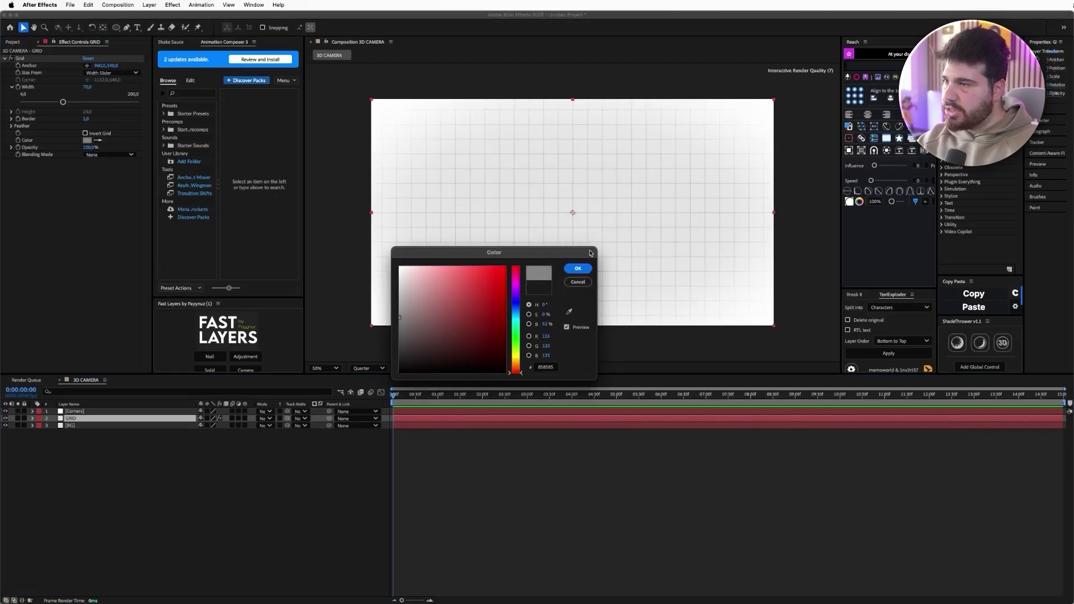
{"action": "left_click", "coordinate": [578, 268]}
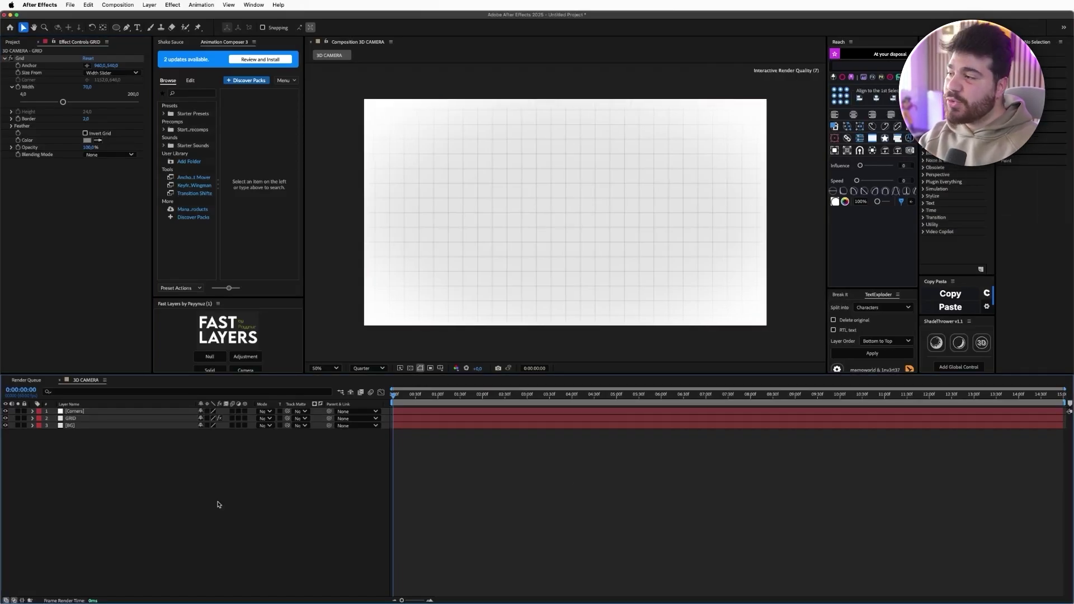
- Add a text layer in the composition reading "define your first point", split over two lines
{"action": "key", "text": "ctrl+t"}
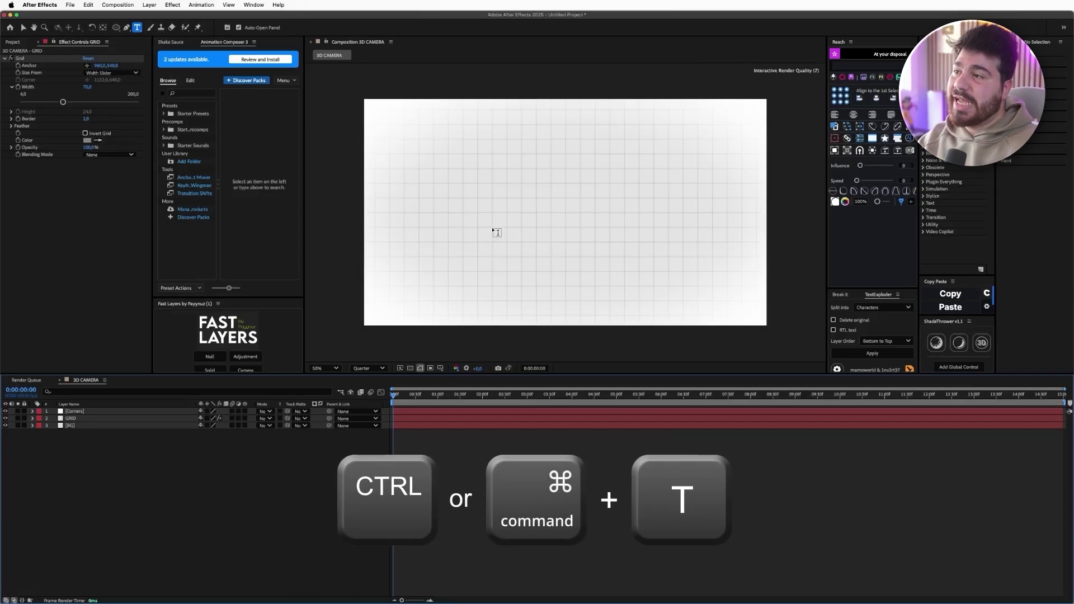
{"action": "left_click", "coordinate": [500, 215]}
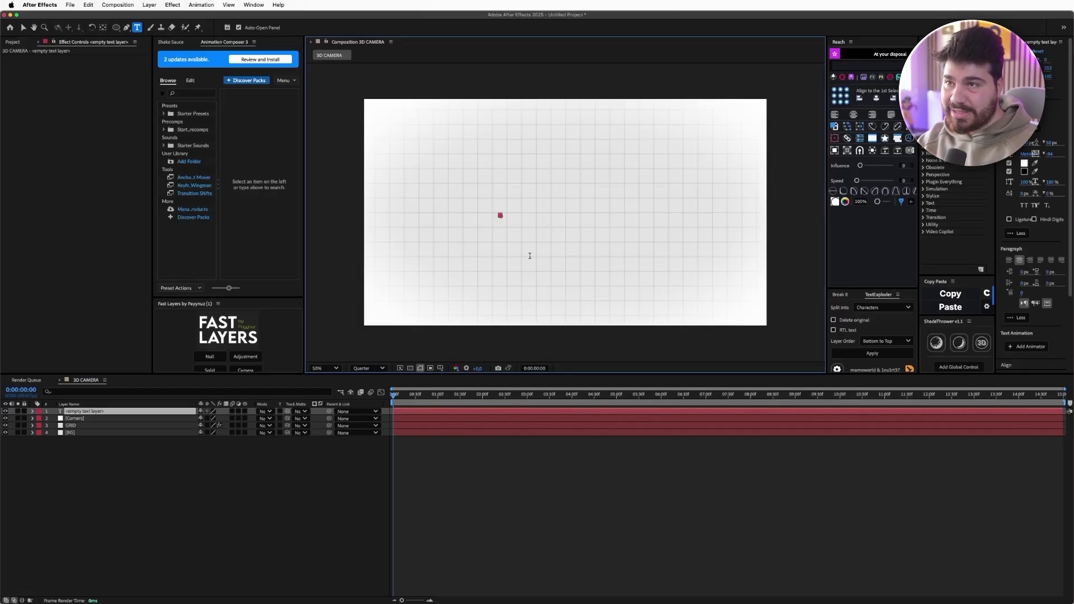
{"action": "type", "text": "define"}
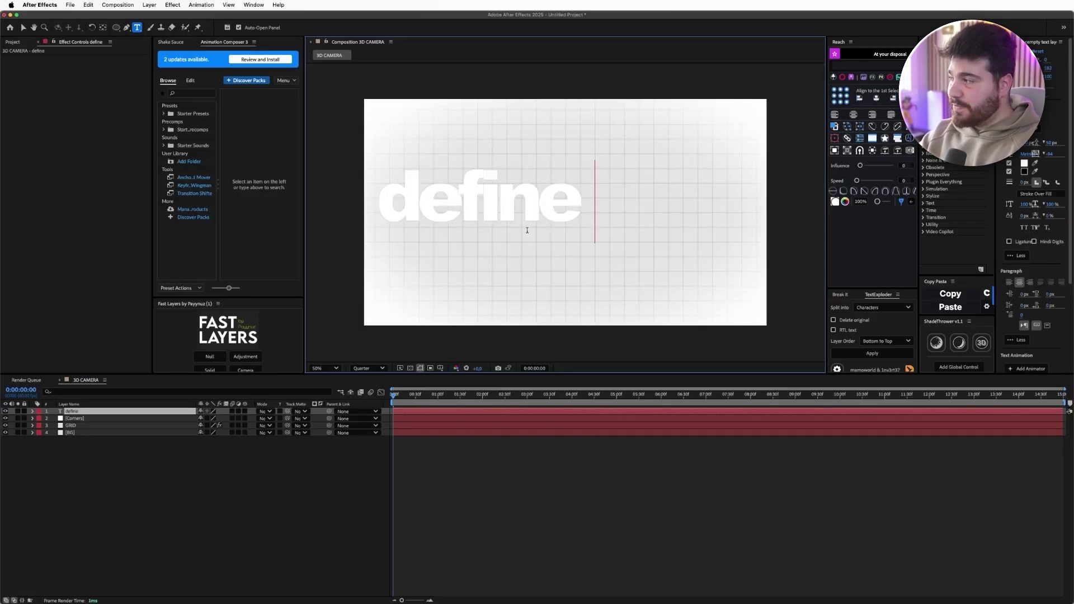
{"action": "type", "text": " your first point"}
- Select the whole text and adjust its tracking and line spacing
{"action": "key", "text": "super+a"}
{"action": "scroll", "coordinate": [569, 223], "scroll_direction": "down", "scroll_amount": 2}
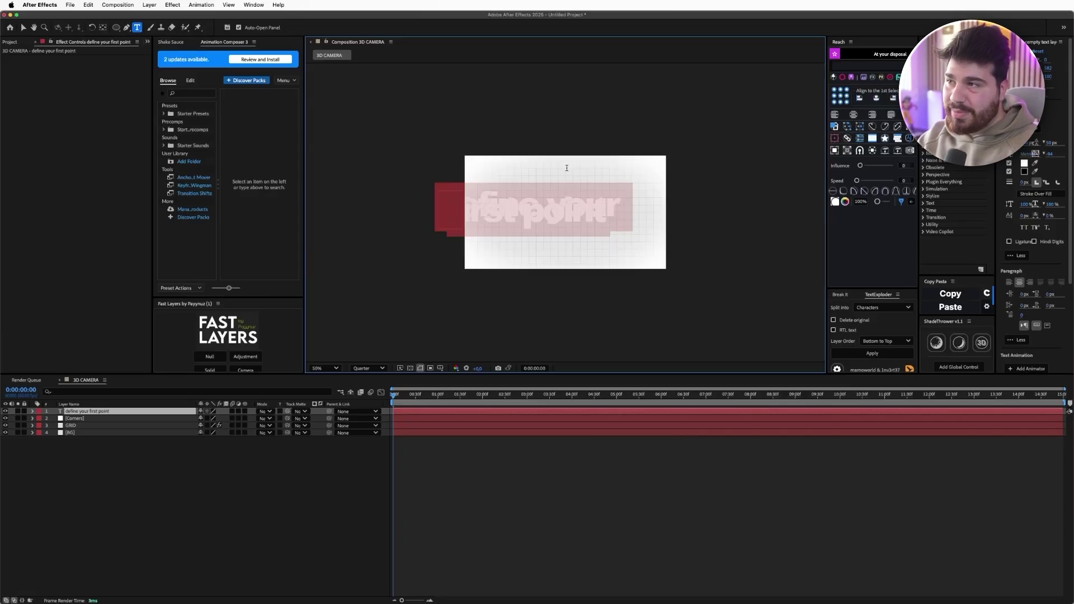
{"action": "scroll", "coordinate": [567, 168], "scroll_direction": "up", "scroll_amount": 2}
{"action": "mouse_move", "coordinate": [1023, 142]}
{"action": "left_mouse_down"}
{"action": "mouse_move", "coordinate": [1011, 142]}
{"action": "mouse_move", "coordinate": [1034, 153]}
{"action": "left_mouse_up"}
{"action": "left_click", "coordinate": [1050, 142]}
{"action": "type", "text": "0"}
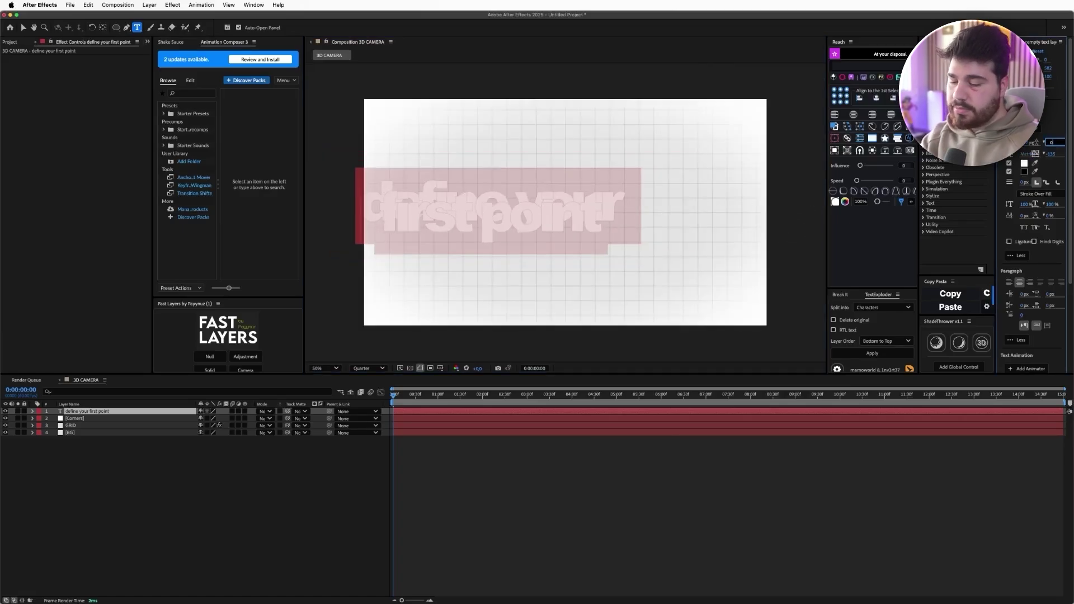
{"action": "key", "text": "Return"}
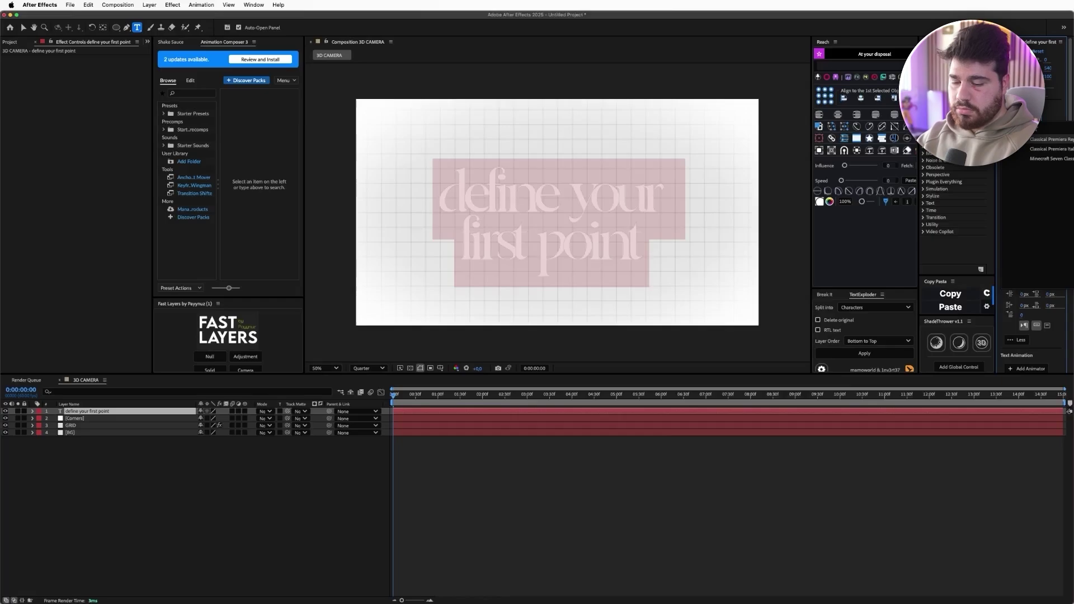
- Style the text in the italic Classical Premiere font with a near-black fill and adjust its tracking
{"action": "left_click", "coordinate": [1051, 148]}
{"action": "left_click", "coordinate": [1024, 162]}
{"action": "left_click", "coordinate": [400, 369]}
{"action": "left_click", "coordinate": [578, 269]}
{"action": "key", "text": "Escape"}
{"action": "left_click_drag", "start_coordinate": [1047, 153], "coordinate": [1069, 153]}
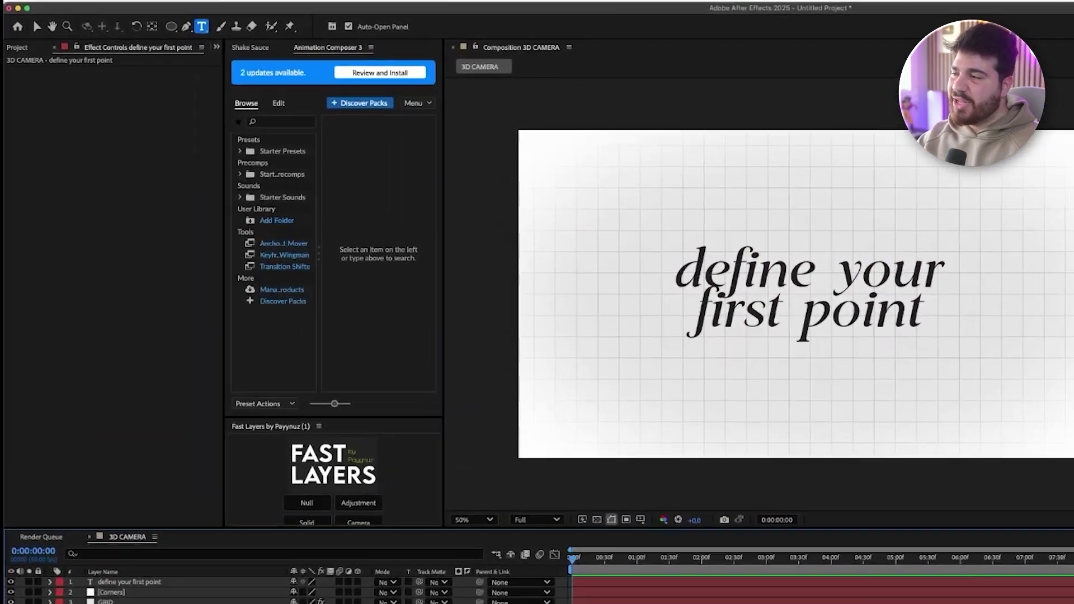
- Draw a wide, thin rectangle shape across the words "first point" as a separate shape layer
{"action": "left_click_drag", "start_coordinate": [171, 26], "coordinate": [192, 30]}
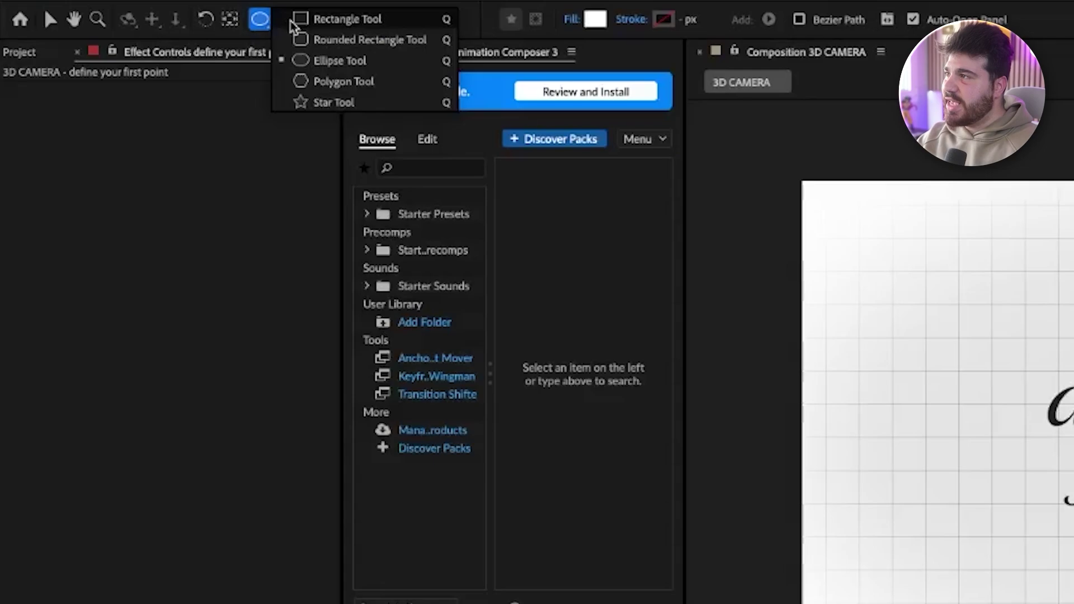
{"action": "left_click_drag", "start_coordinate": [291, 24], "coordinate": [302, 22]}
{"action": "left_click_drag", "start_coordinate": [316, 307], "coordinate": [756, 351]}
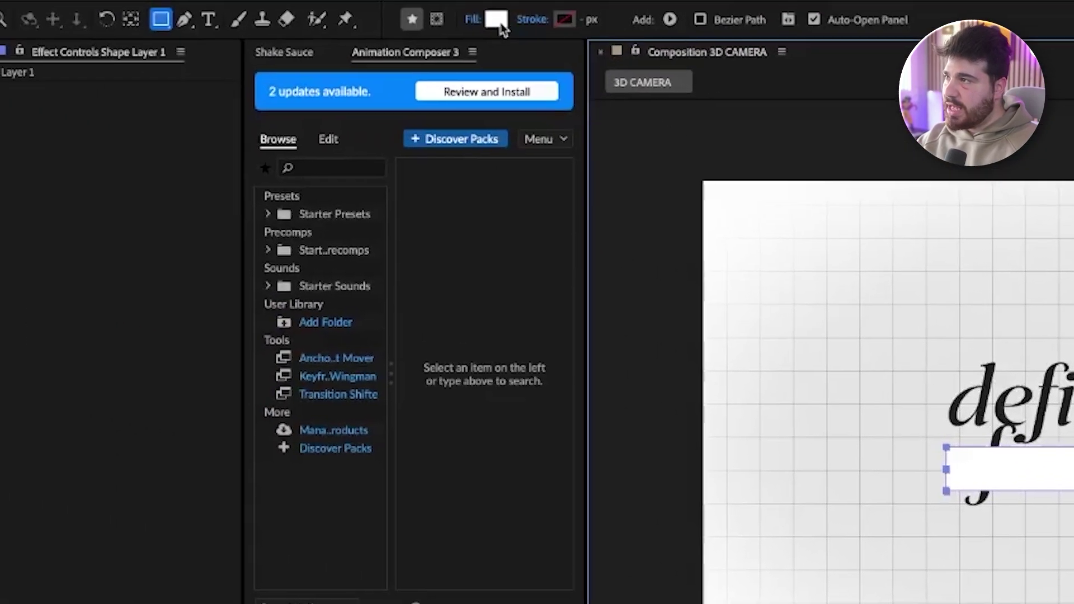
- Fill the rectangle with bright yellow and set the shape layer's blending mode to Darken
{"action": "left_click", "coordinate": [496, 20]}
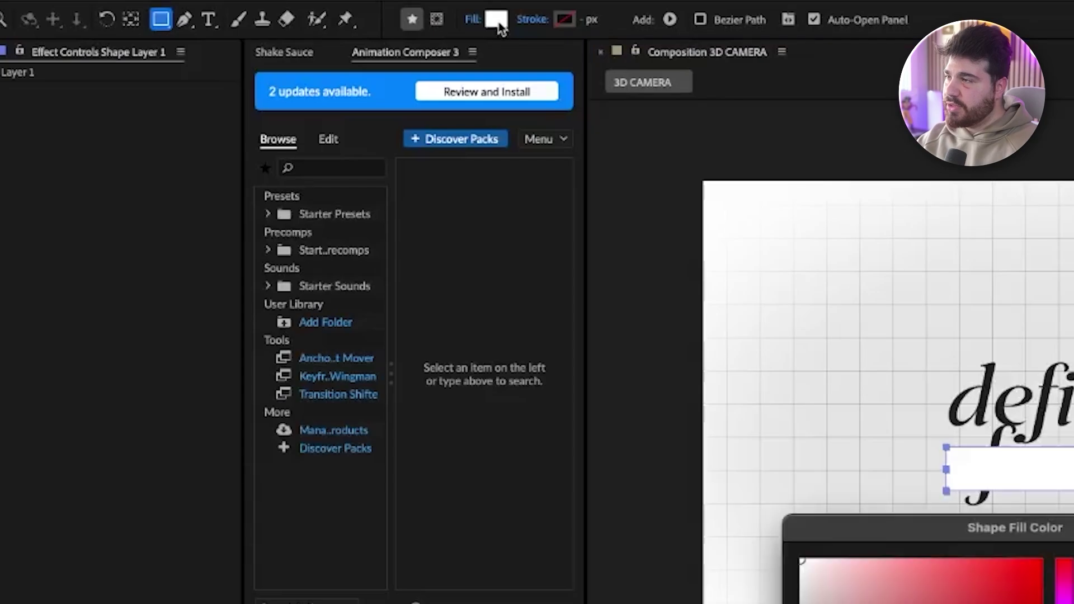
{"action": "left_click_drag", "start_coordinate": [591, 412], "coordinate": [592, 395]}
{"action": "left_click_drag", "start_coordinate": [521, 300], "coordinate": [593, 143]}
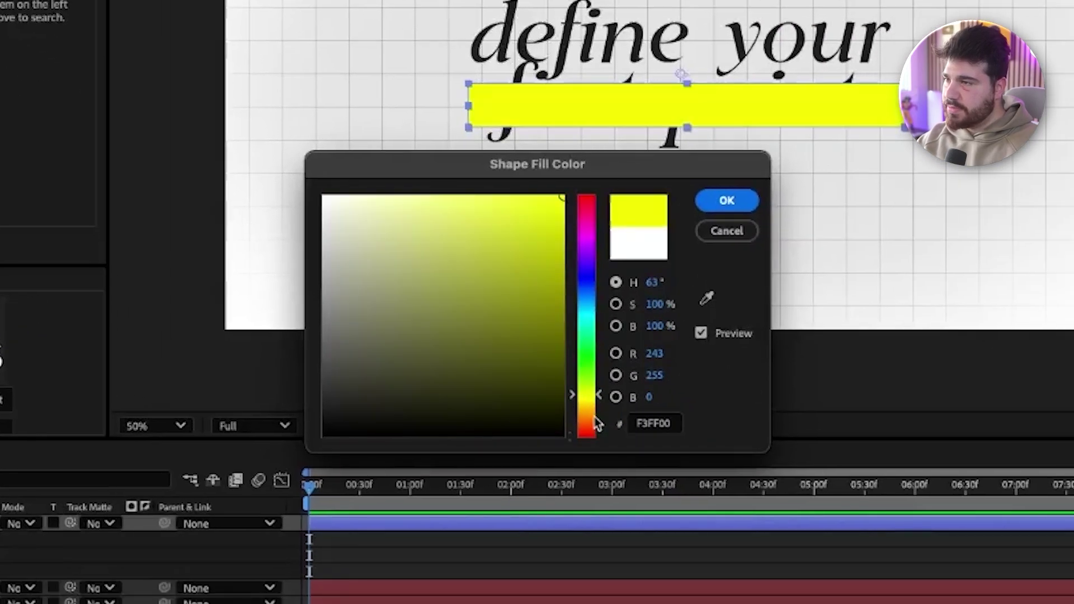
{"action": "left_click_drag", "start_coordinate": [590, 396], "coordinate": [591, 397]}
{"action": "left_click", "coordinate": [709, 201]}
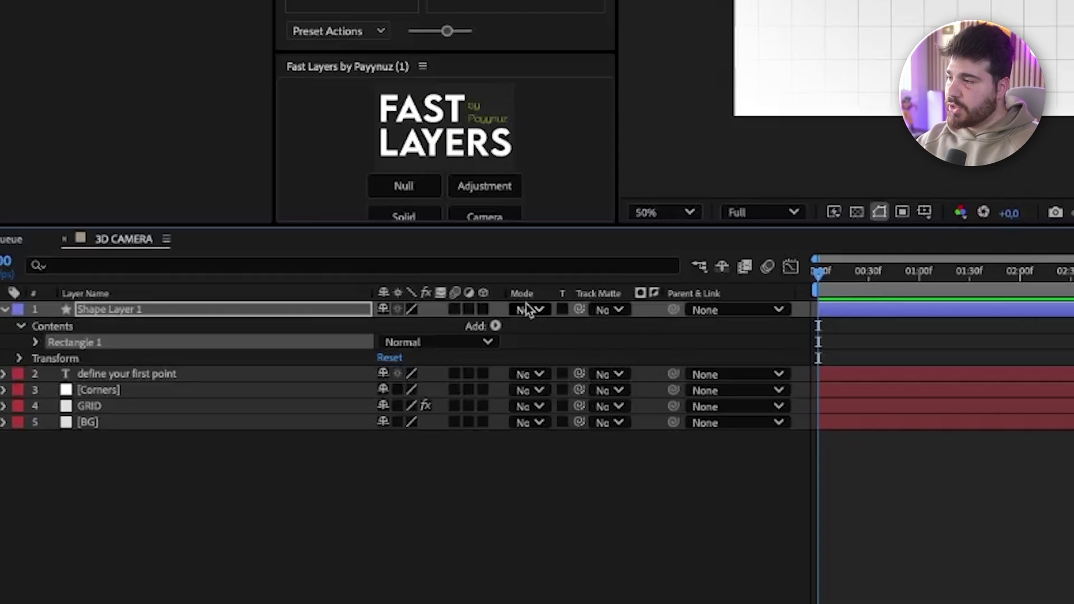
{"action": "left_click", "coordinate": [20, 524]}
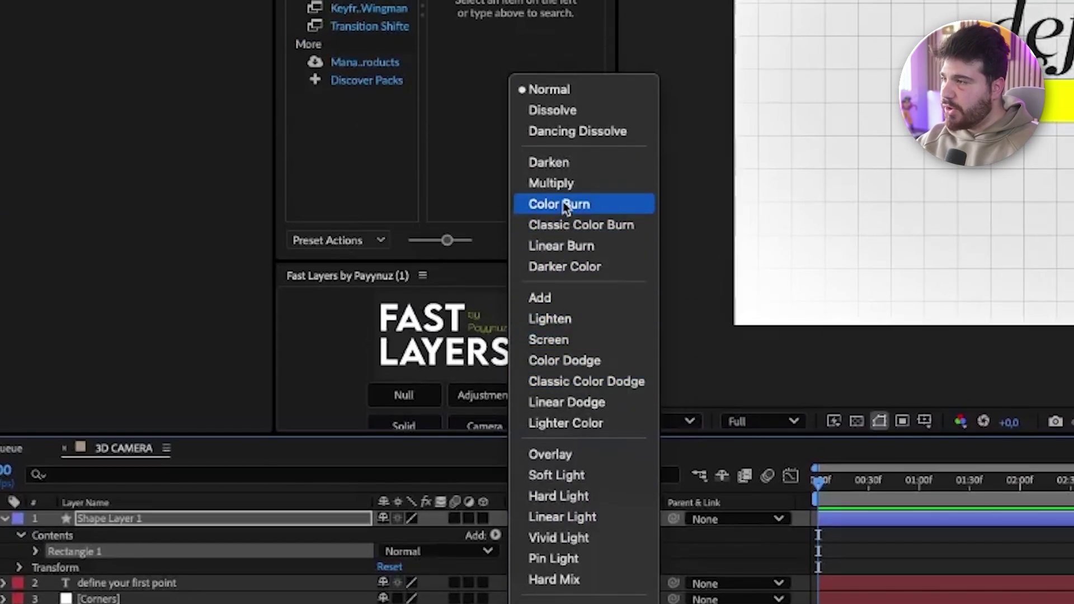
{"action": "left_click", "coordinate": [567, 168]}
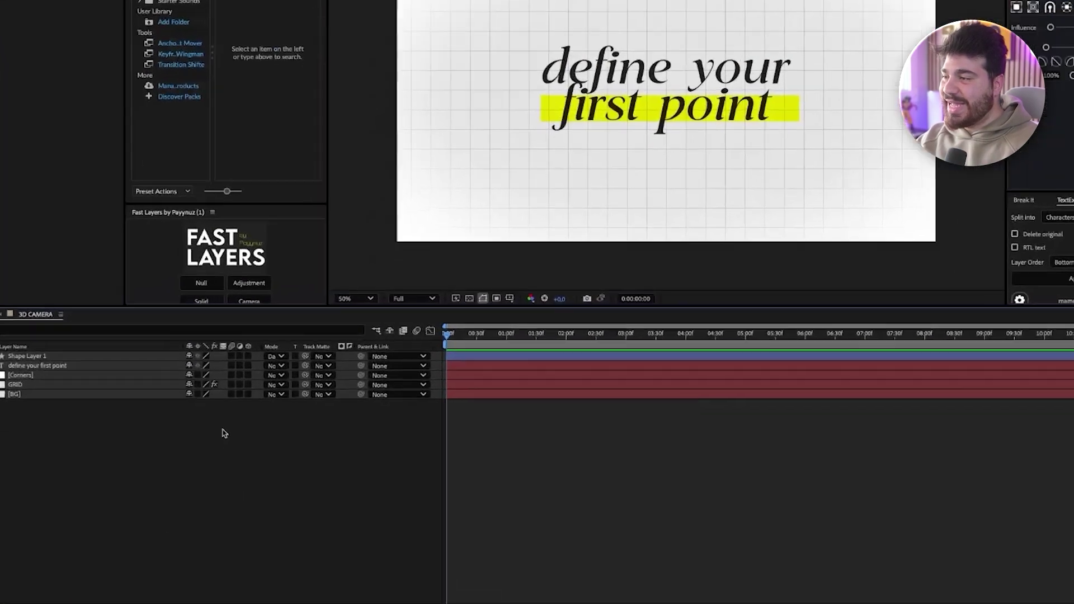
- Add a two-node camera to the composition using the 50mm preset
{"action": "right_click", "coordinate": [229, 468]}
{"action": "mouse_move", "coordinate": [264, 473]}
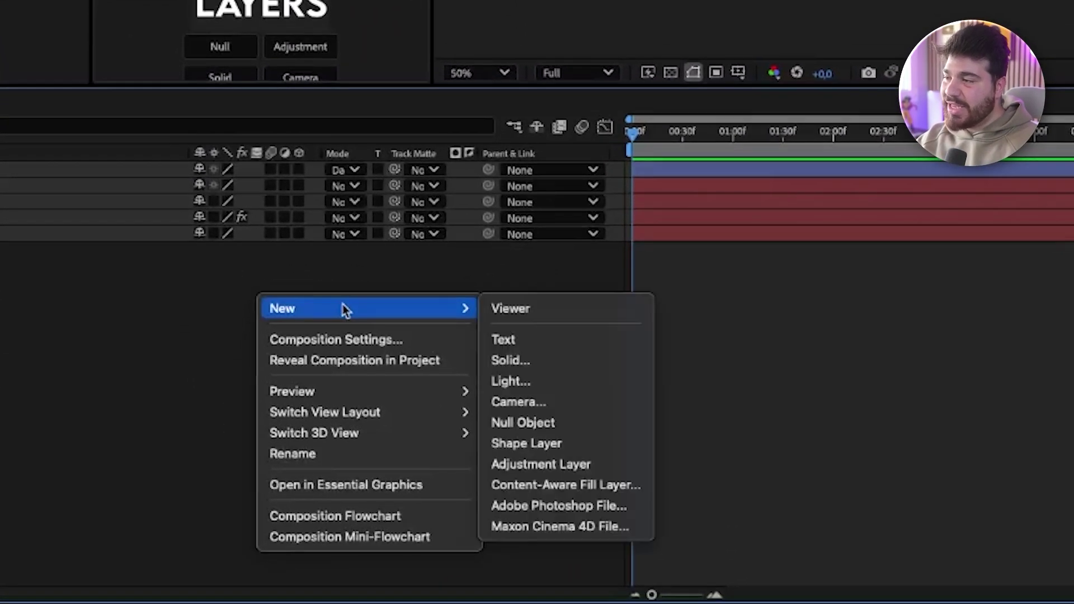
{"action": "left_click", "coordinate": [566, 409]}
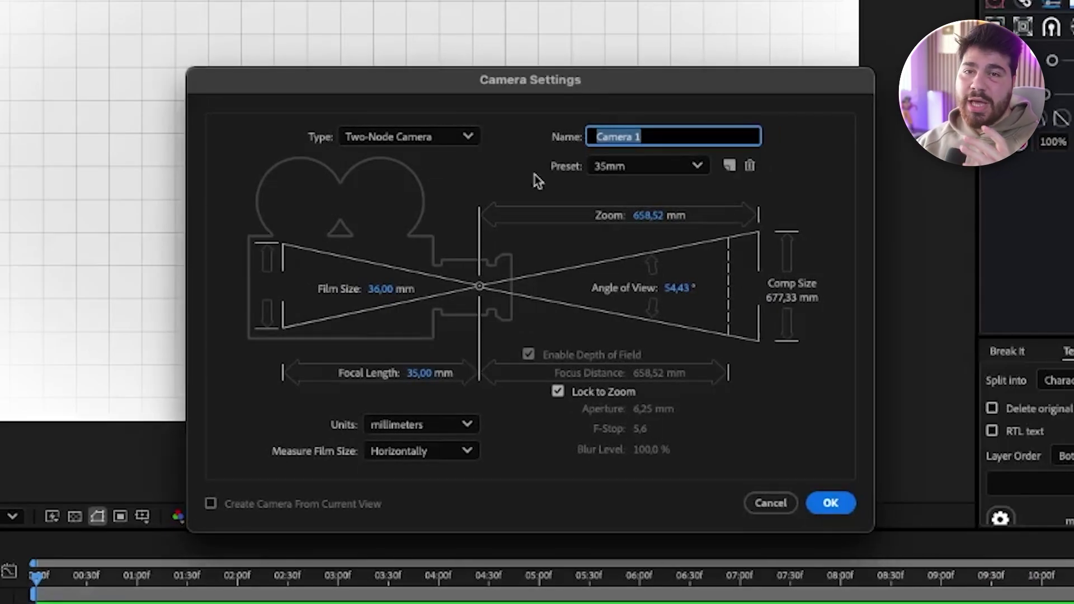
{"action": "left_click", "coordinate": [685, 168]}
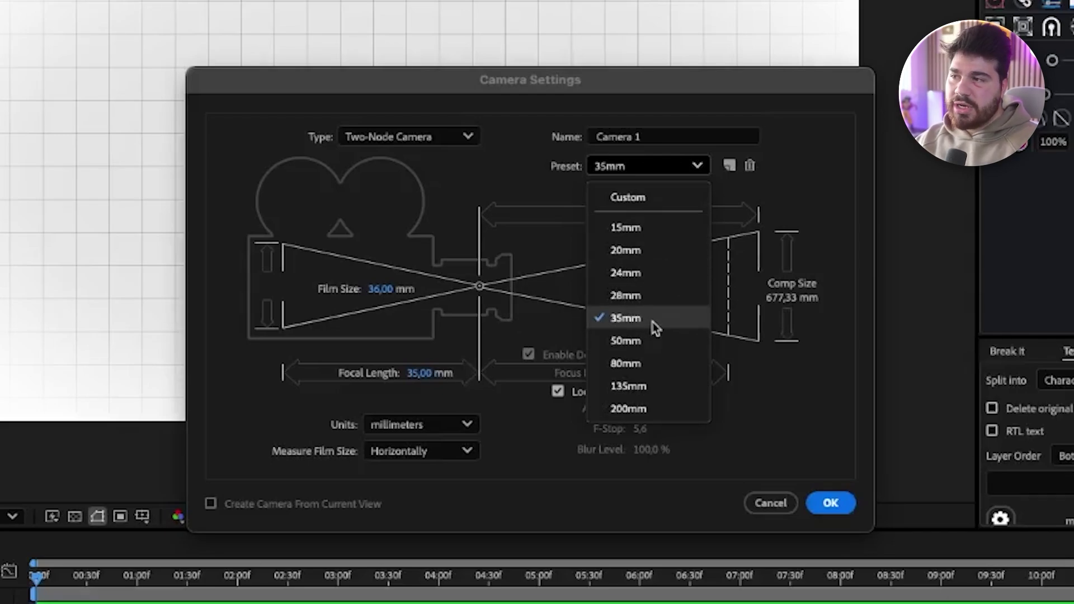
{"action": "left_click", "coordinate": [664, 349]}
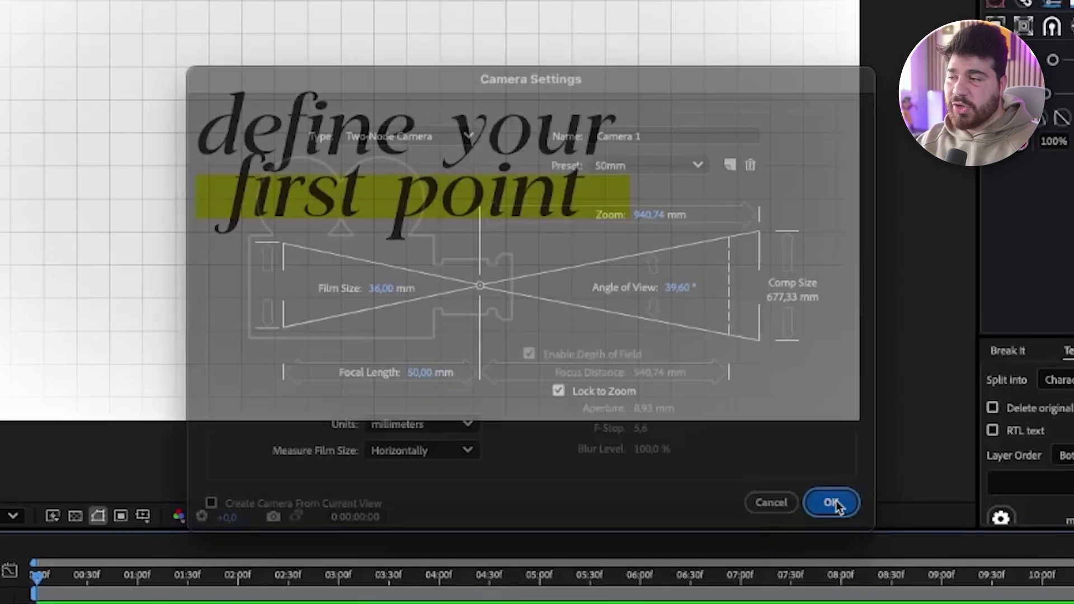
{"action": "left_click", "coordinate": [835, 501]}
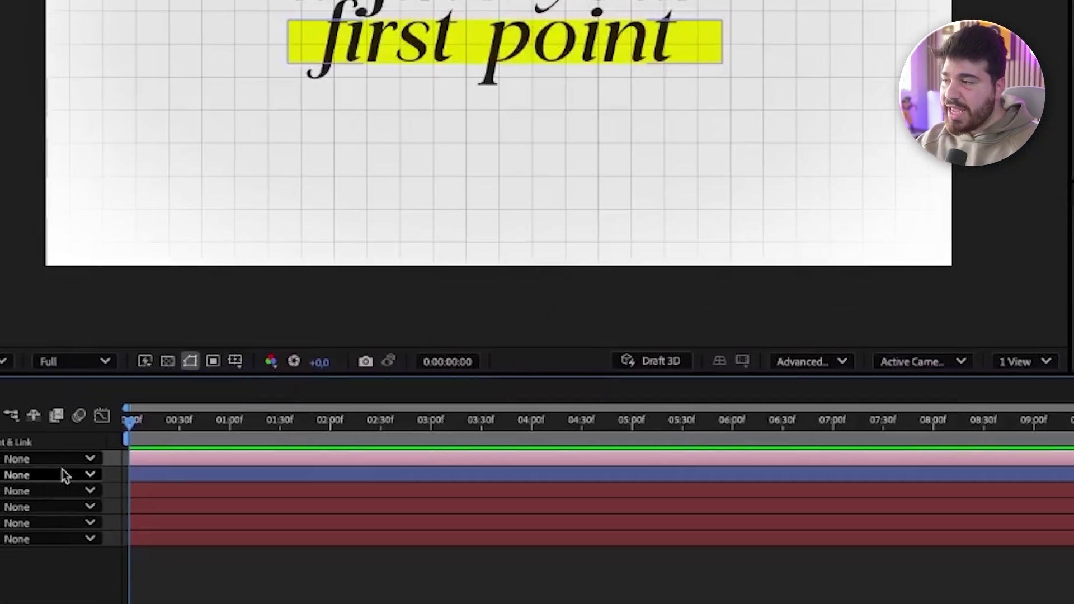
- Add a null object and parent the camera layer to it
{"action": "right_click", "coordinate": [244, 264]}
{"action": "mouse_move", "coordinate": [280, 273]}
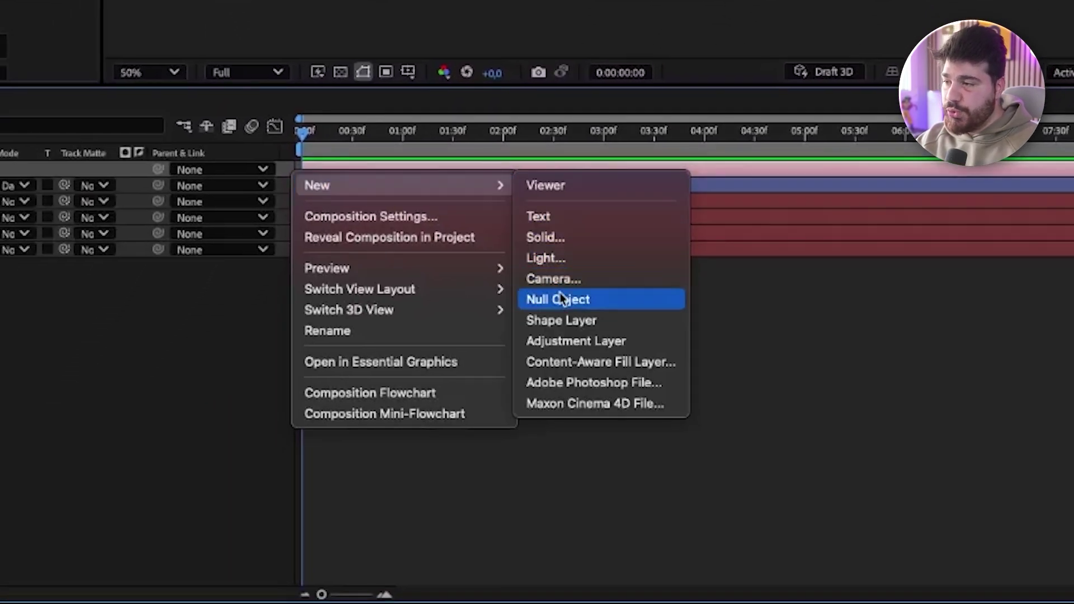
{"action": "left_click", "coordinate": [506, 388]}
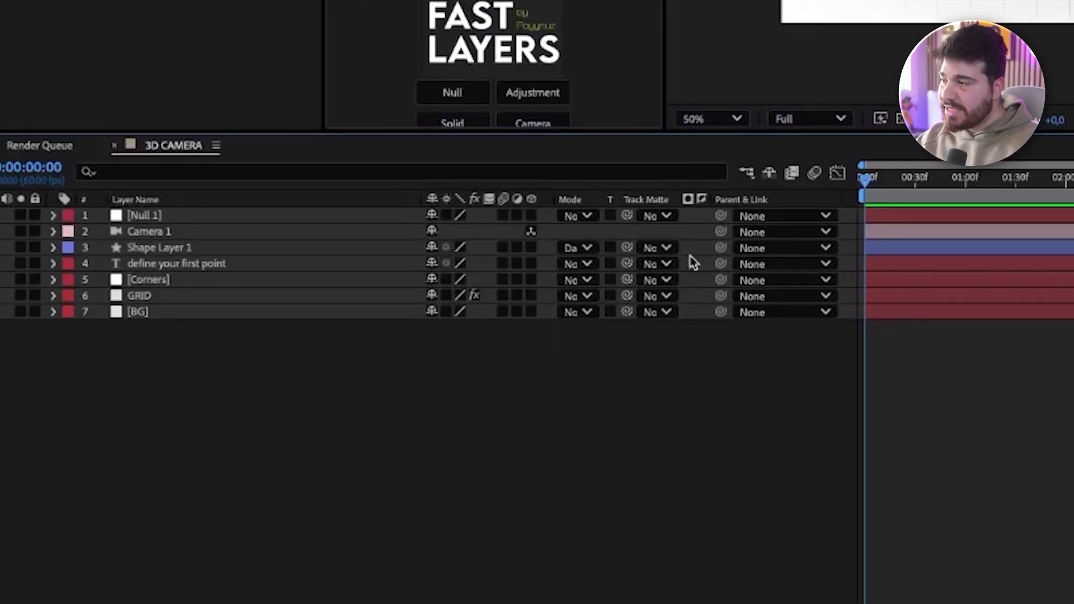
{"action": "left_click", "coordinate": [185, 235]}
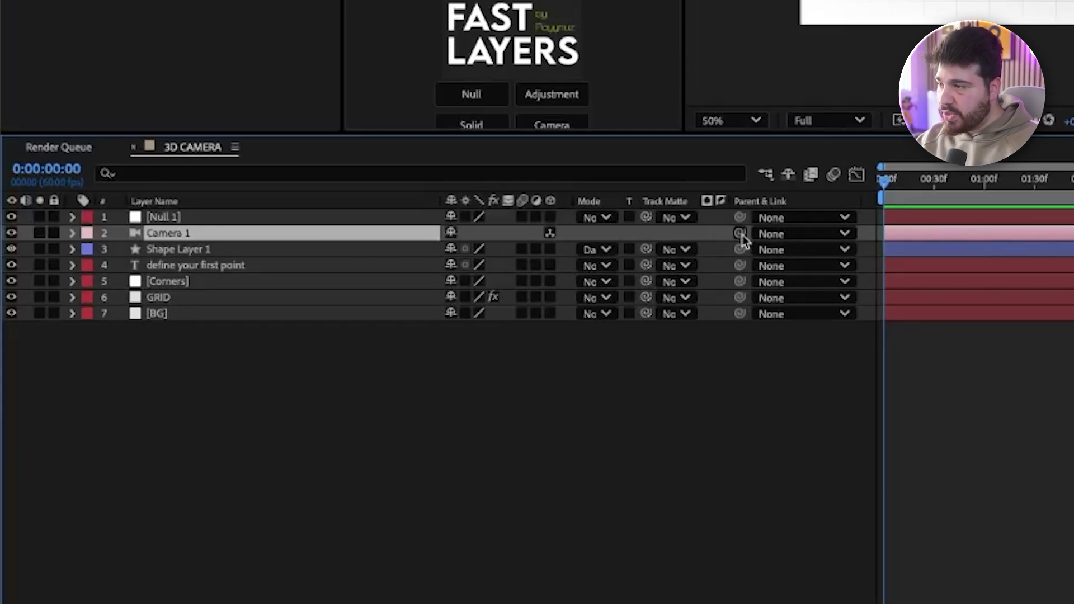
{"action": "left_click_drag", "start_coordinate": [739, 232], "coordinate": [260, 220]}
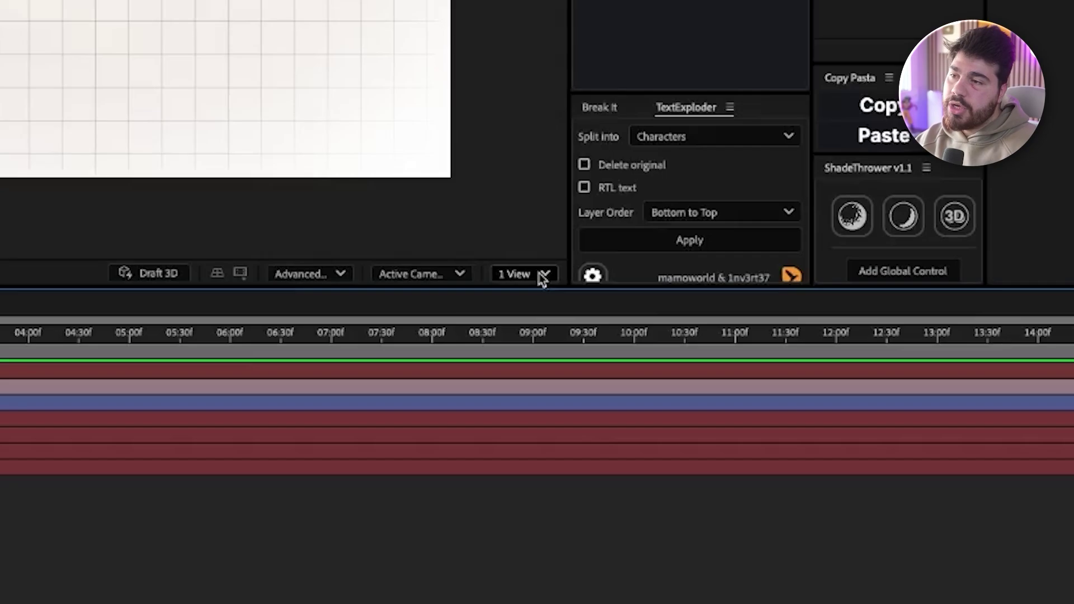
- Show the composition in two views and orbit the custom view to see the layers from an angle
{"action": "left_click", "coordinate": [540, 275]}
{"action": "left_click", "coordinate": [543, 330]}
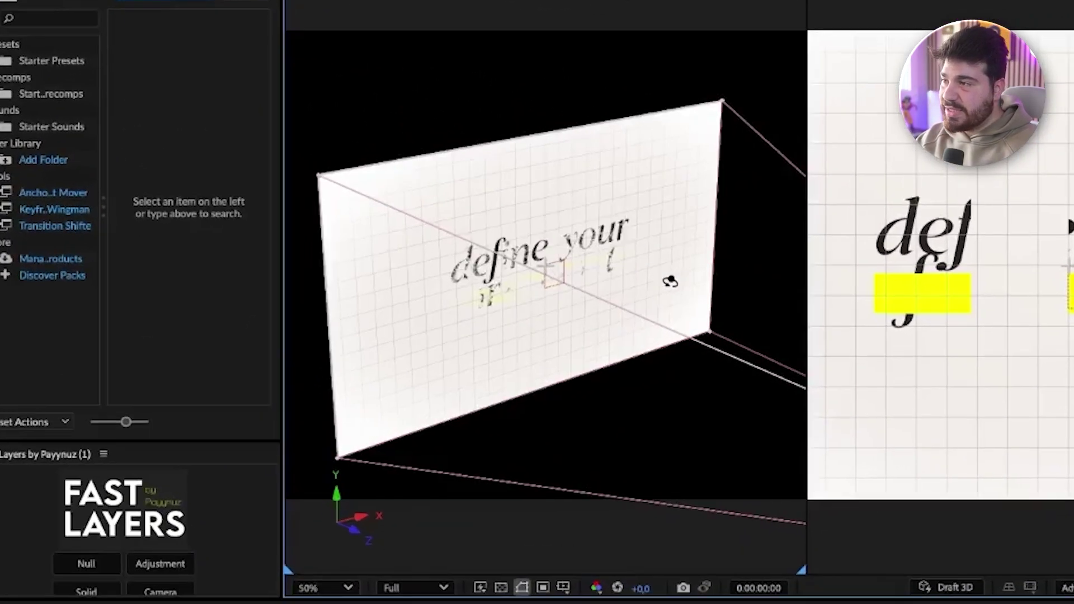
{"action": "mouse_move", "coordinate": [670, 281]}
{"action": "left_mouse_down"}
{"action": "mouse_move", "coordinate": [680, 285]}
{"action": "mouse_move", "coordinate": [674, 278]}
{"action": "left_mouse_up"}
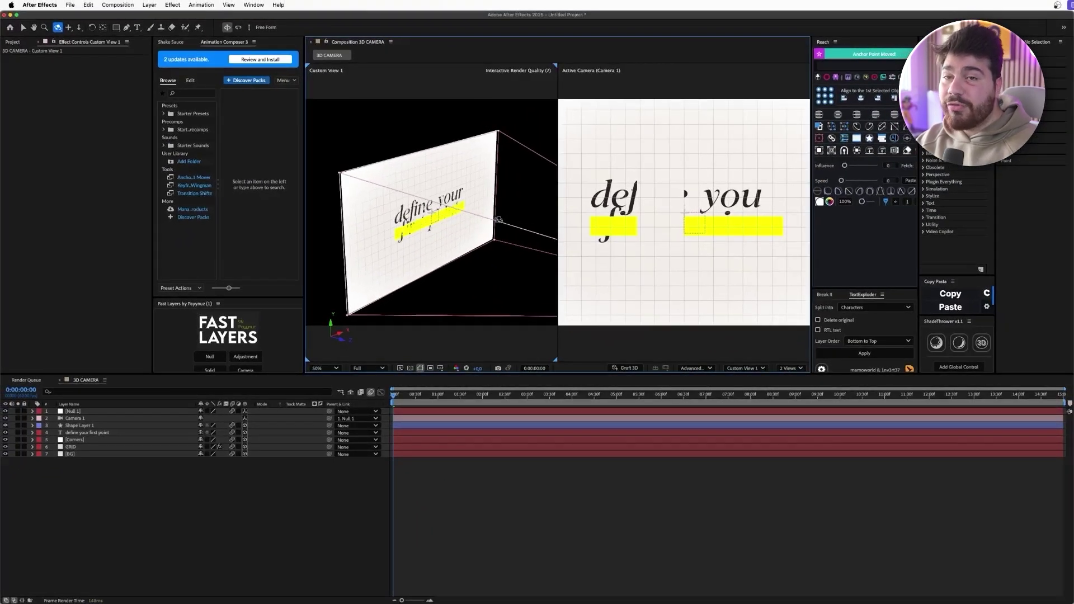
{"action": "left_click_drag", "start_coordinate": [498, 220], "coordinate": [504, 224]}
- Move the shape and text layers together toward the camera along Z, to about -25, in front of the background
{"action": "key", "text": "v"}
{"action": "left_click", "coordinate": [138, 435]}
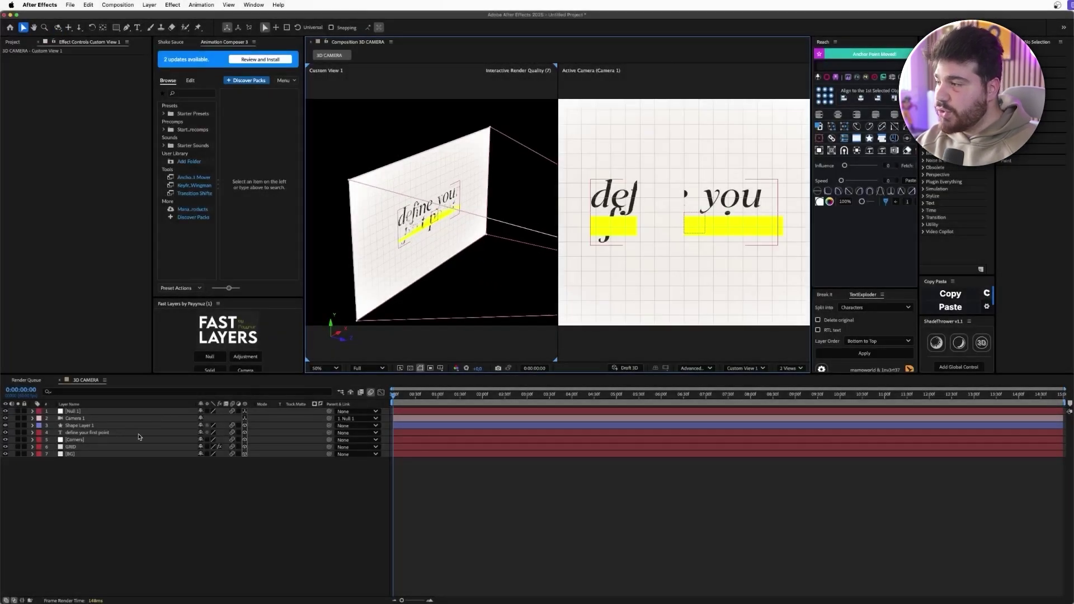
{"action": "left_click", "coordinate": [108, 427]}
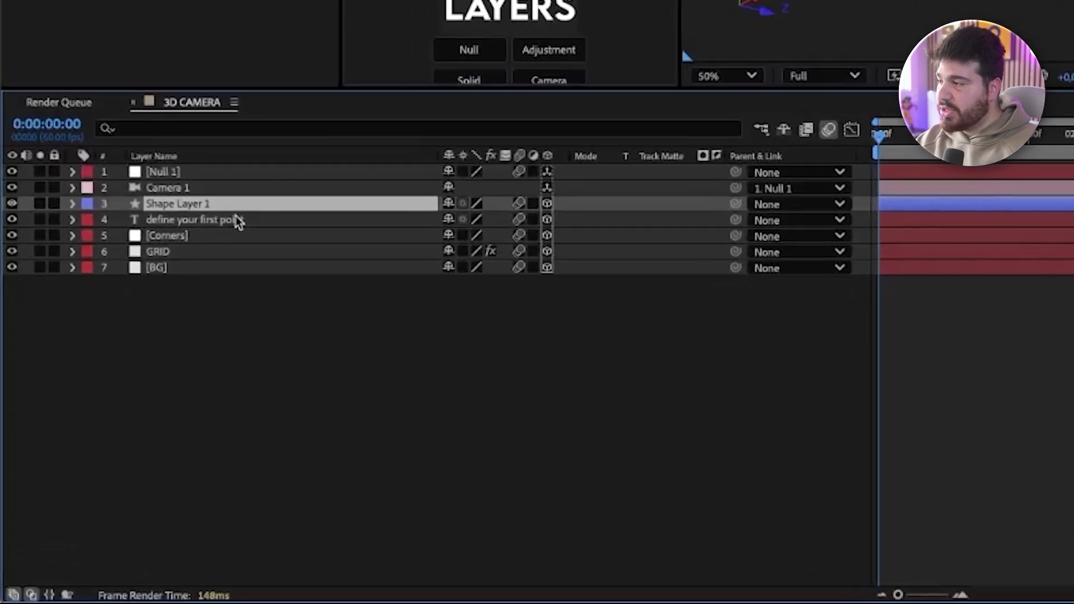
{"action": "left_click", "coordinate": [105, 432], "text": "shift"}
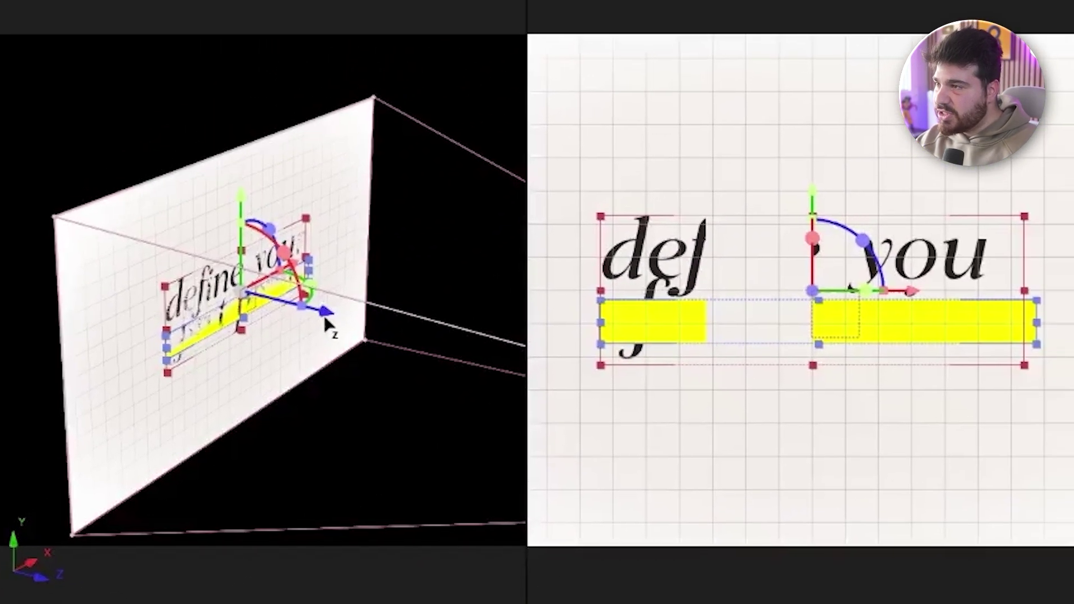
{"action": "left_click_drag", "start_coordinate": [325, 317], "coordinate": [322, 328]}
- Move the yellow shape layer back slightly along Z so it sits just behind the text
{"action": "key", "text": "1"}
{"action": "left_click_drag", "start_coordinate": [300, 380], "coordinate": [310, 379]}
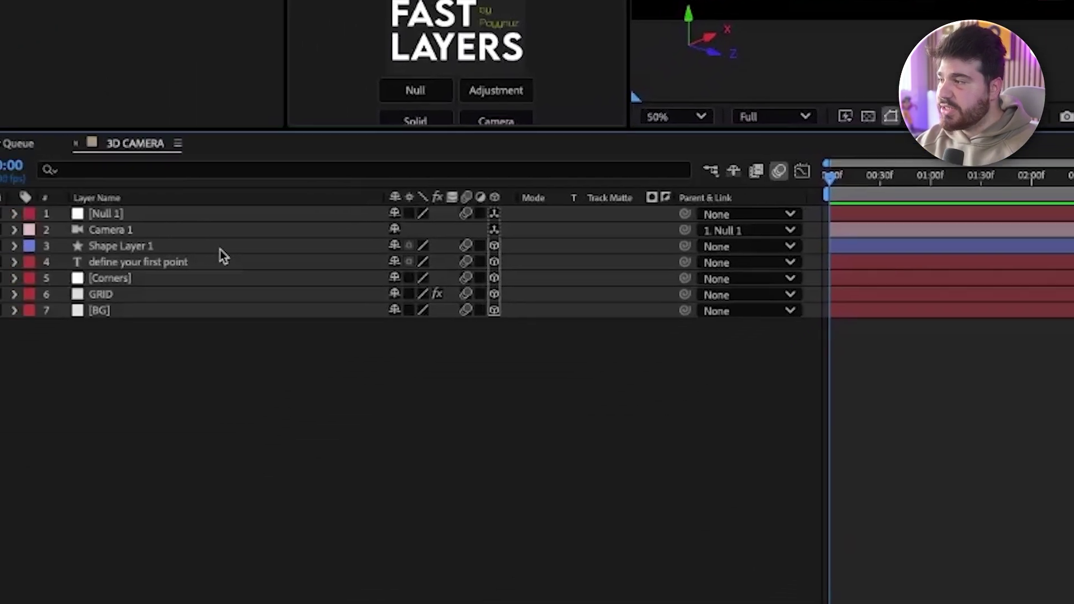
{"action": "left_click", "coordinate": [220, 247]}
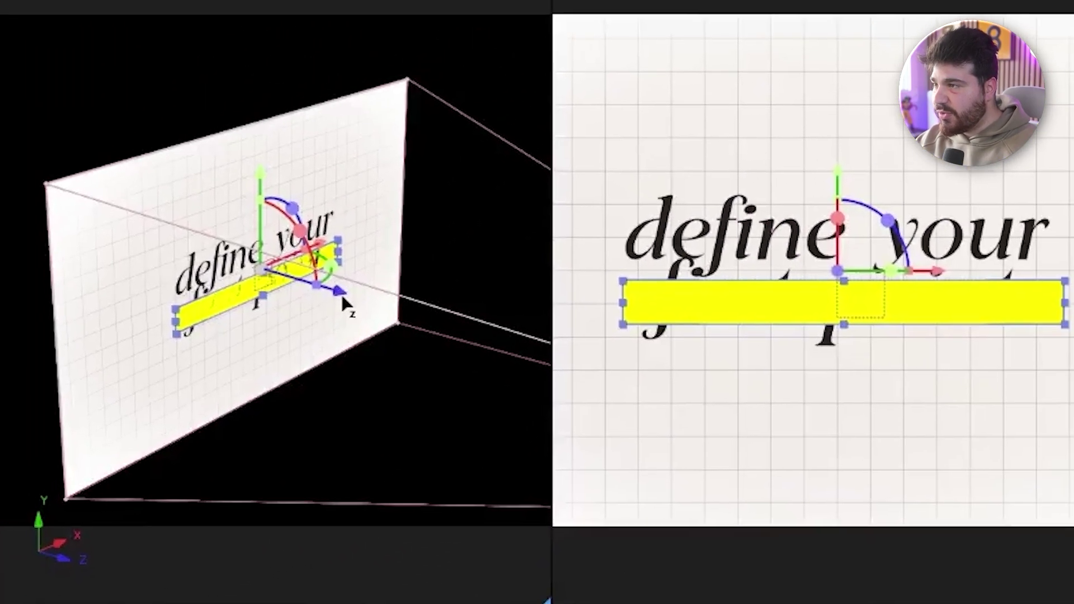
{"action": "left_click_drag", "start_coordinate": [342, 297], "coordinate": [343, 297]}
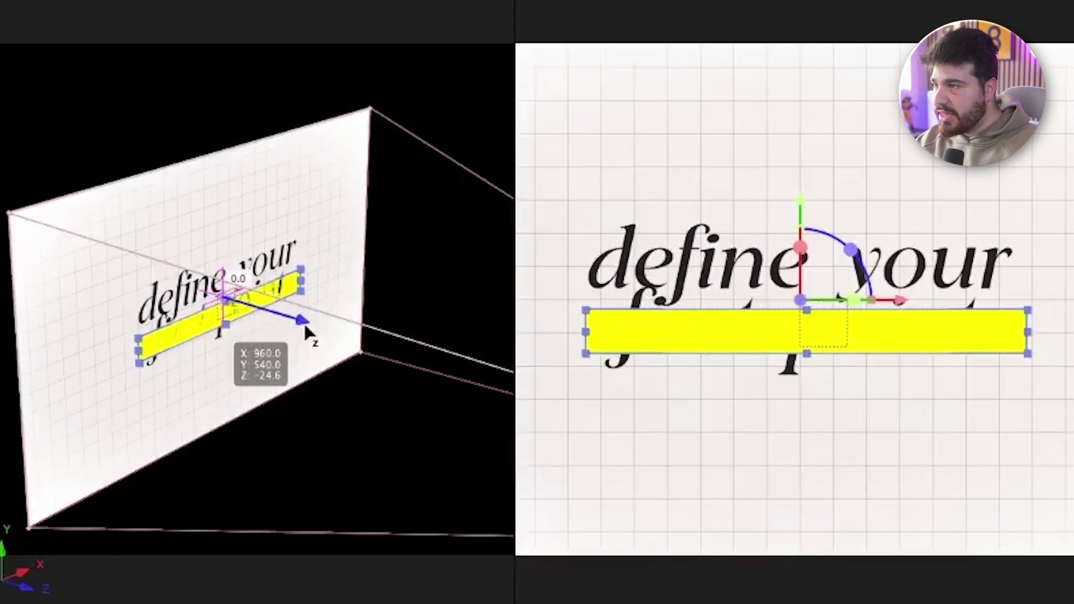
{"action": "left_click_drag", "start_coordinate": [307, 334], "coordinate": [307, 338]}
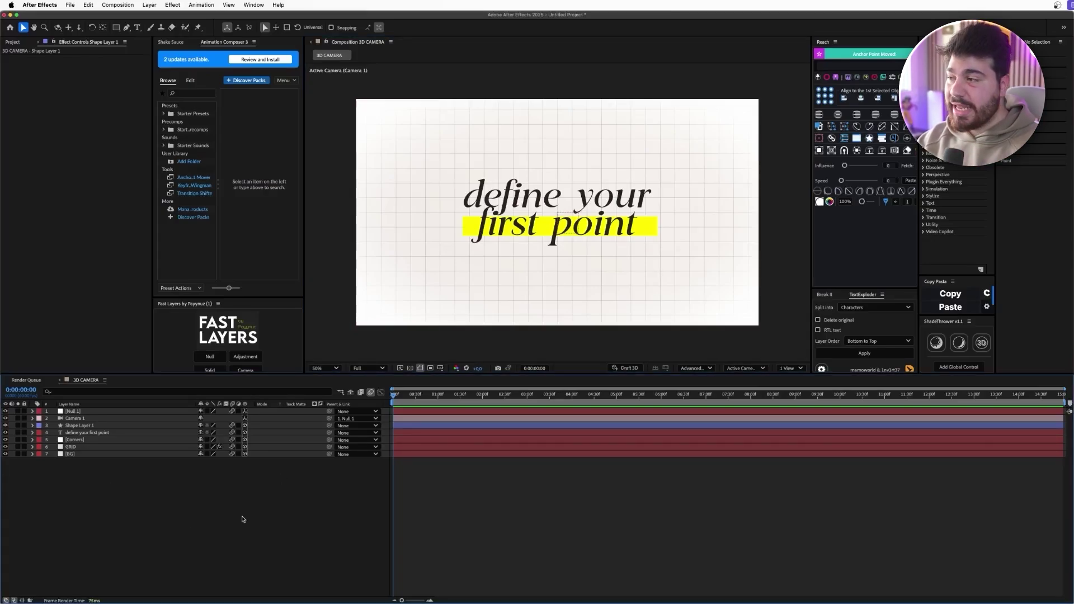
- Keyframe the camera's Point of Interest and Position, and move both keyframes to 01:30f
{"action": "left_click", "coordinate": [109, 419]}
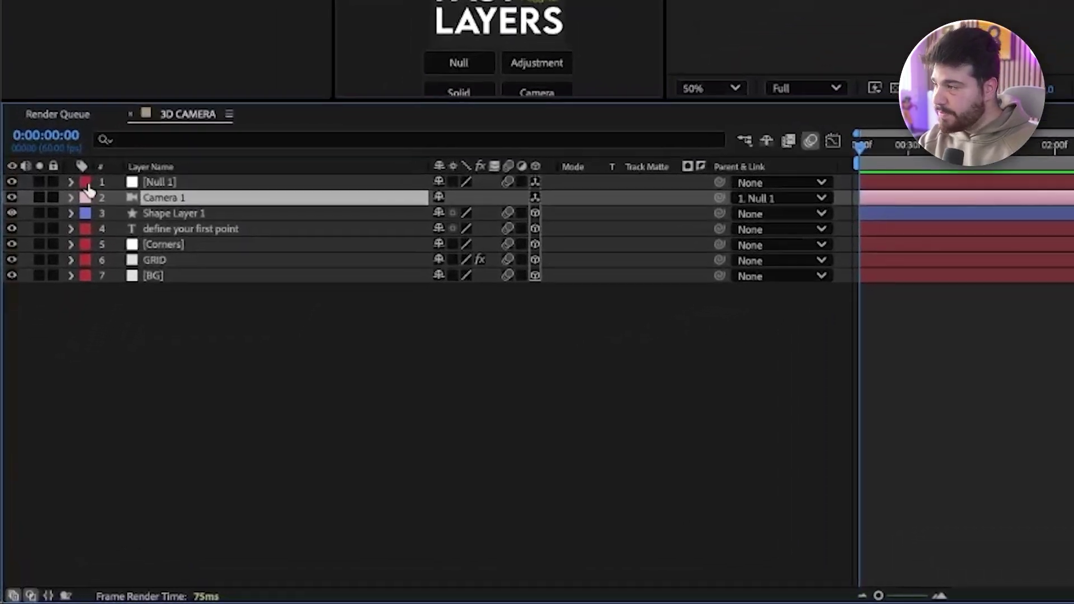
{"action": "left_click", "coordinate": [32, 418]}
{"action": "left_click", "coordinate": [121, 234]}
{"action": "left_click", "coordinate": [122, 218]}
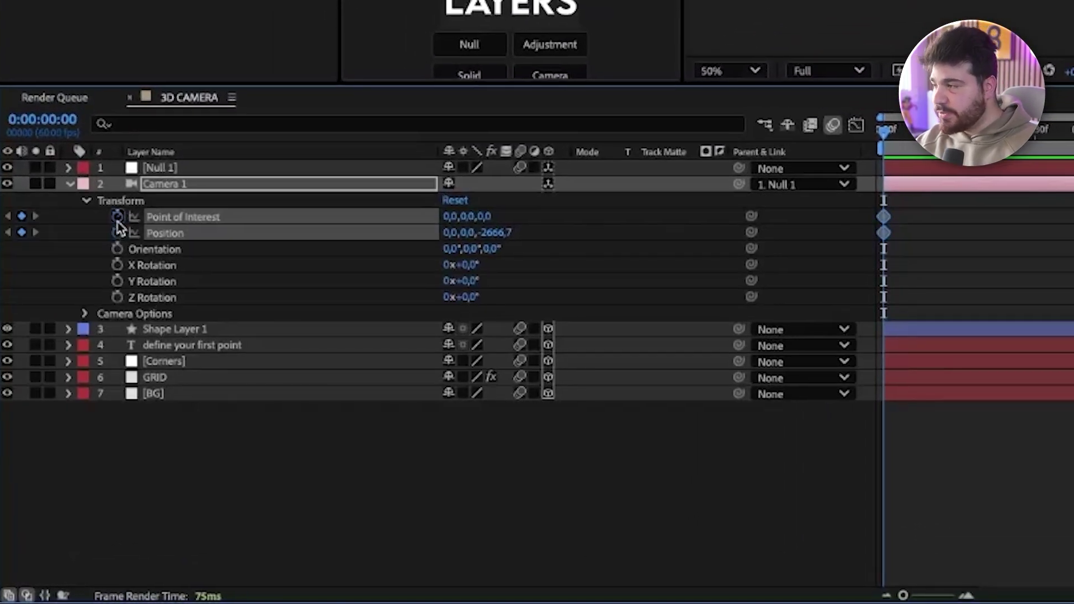
{"action": "left_click_drag", "start_coordinate": [917, 247], "coordinate": [894, 217]}
{"action": "left_click_drag", "start_coordinate": [626, 224], "coordinate": [672, 223]}
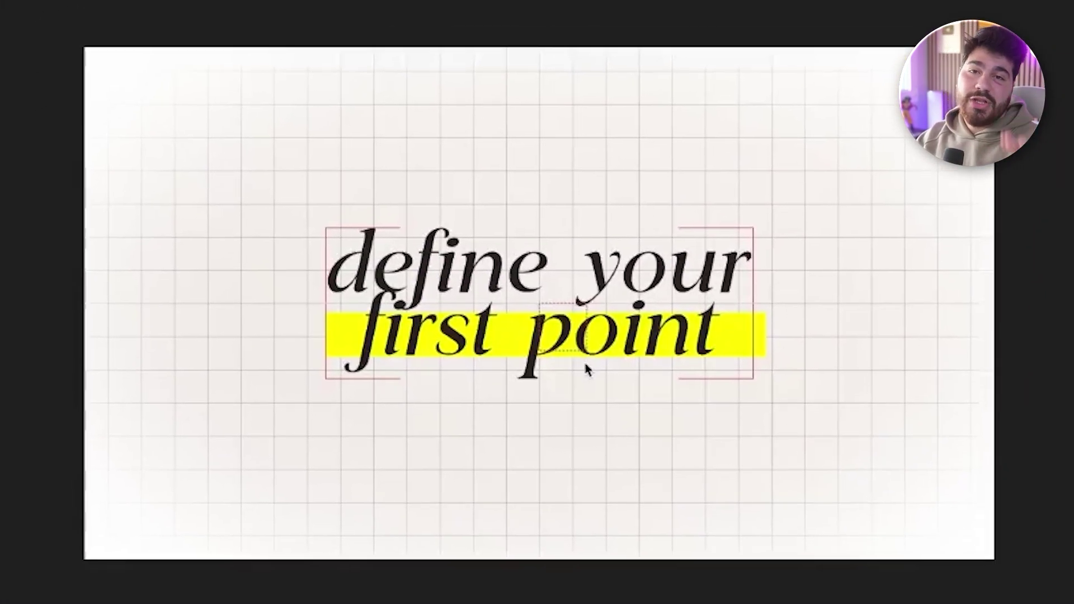
- Try orbiting and panning the camera over the text, undoing the changes
{"action": "left_click", "coordinate": [542, 424]}
{"action": "key", "text": "1"}
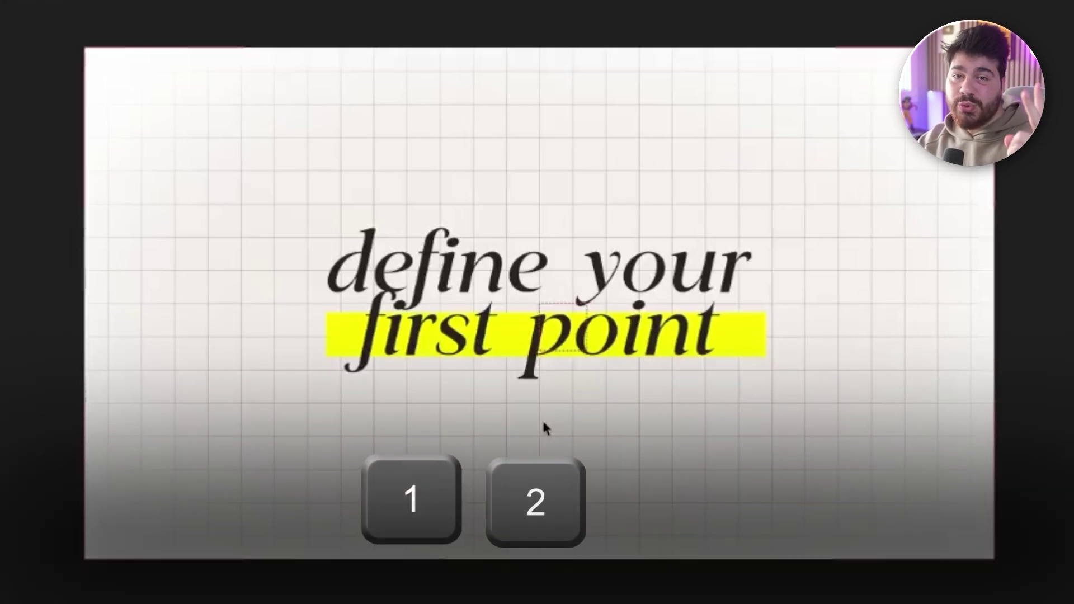
{"action": "left_click_drag", "start_coordinate": [645, 319], "coordinate": [557, 364]}
{"action": "key", "text": "ctrl+z"}
{"action": "key", "text": "2"}
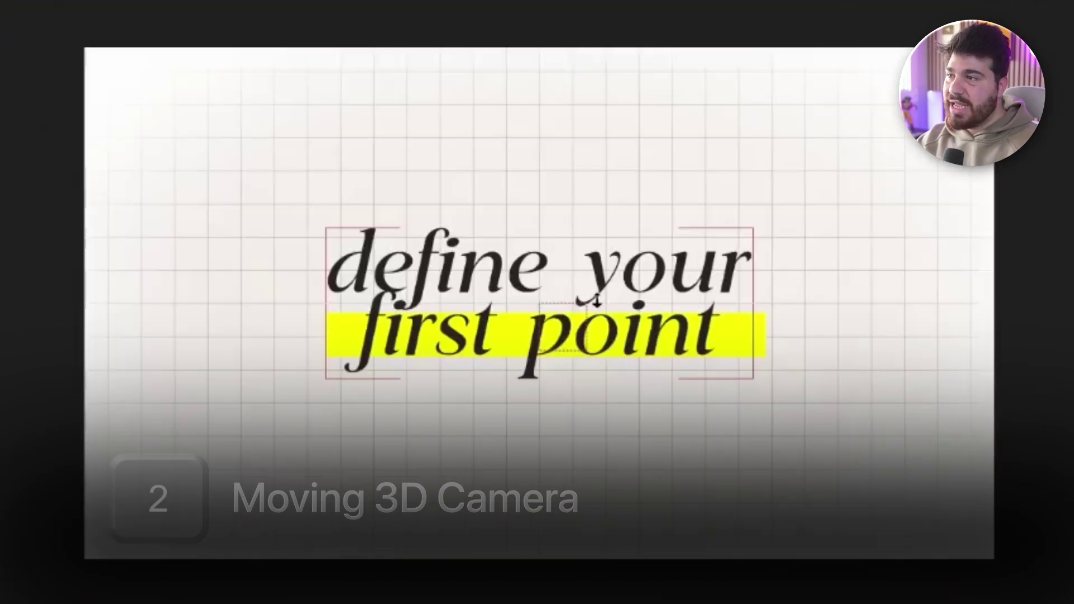
{"action": "left_click_drag", "start_coordinate": [548, 241], "coordinate": [588, 414]}
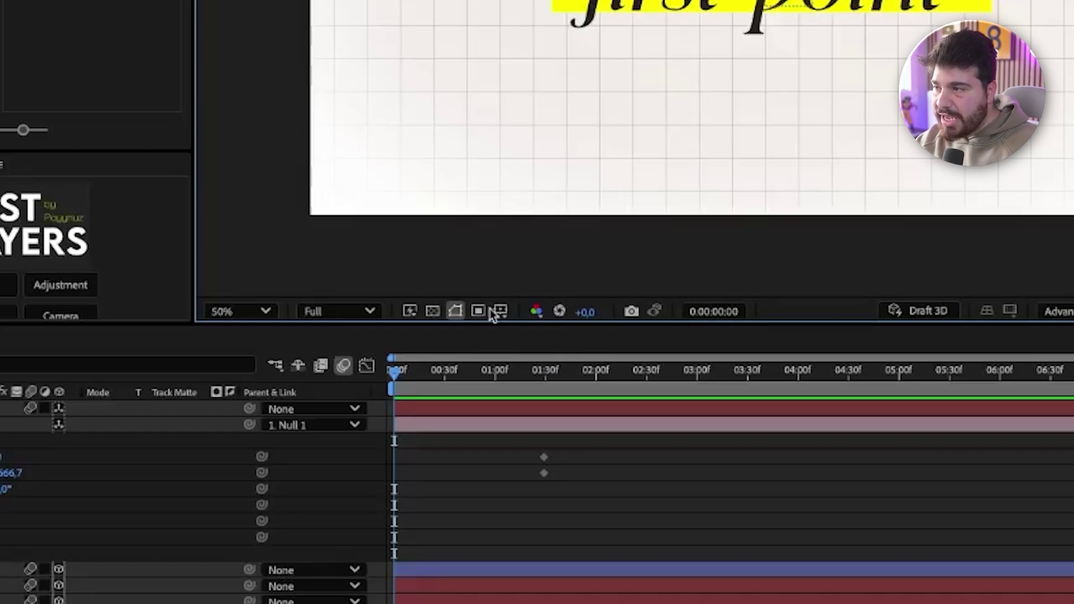
- Show the Proportional Grid and dolly the camera in close on the text at the first frame, to a Z position of about -1095
{"action": "left_click", "coordinate": [497, 312]}
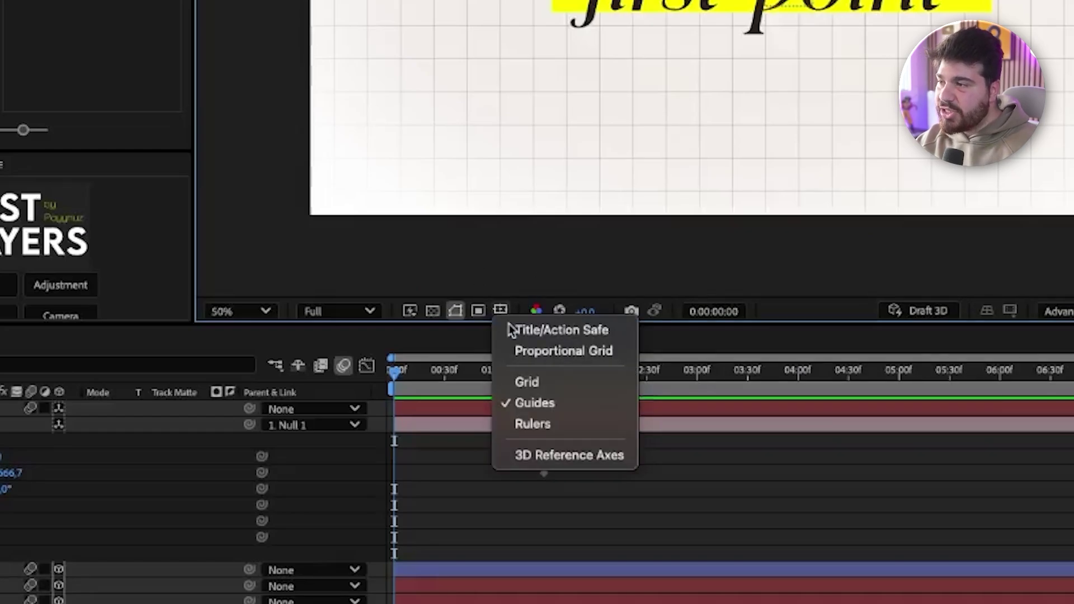
{"action": "left_click", "coordinate": [588, 352]}
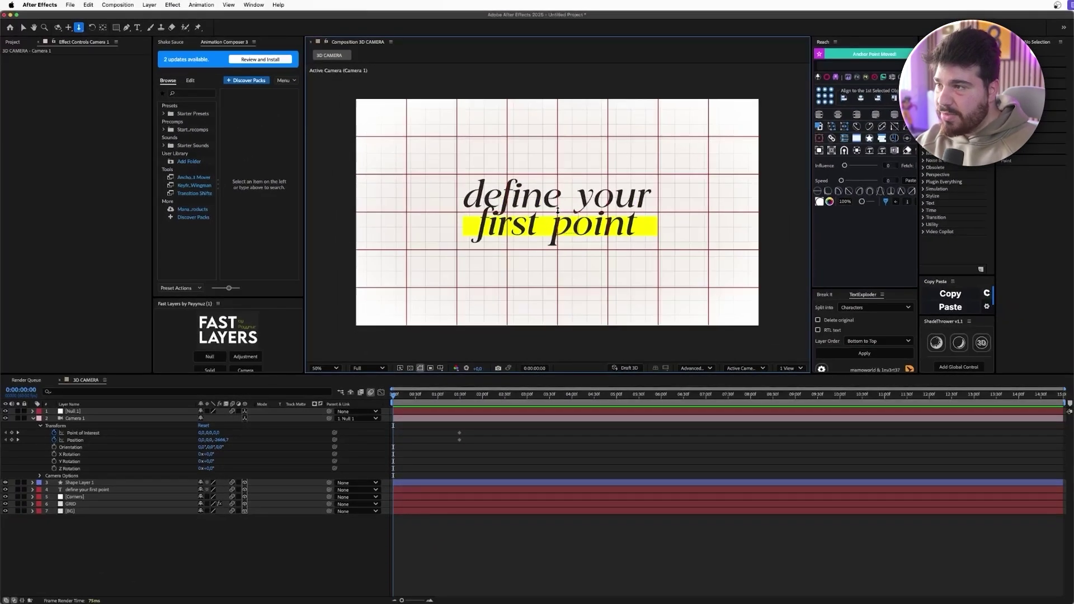
{"action": "left_click_drag", "start_coordinate": [557, 210], "coordinate": [567, 54]}
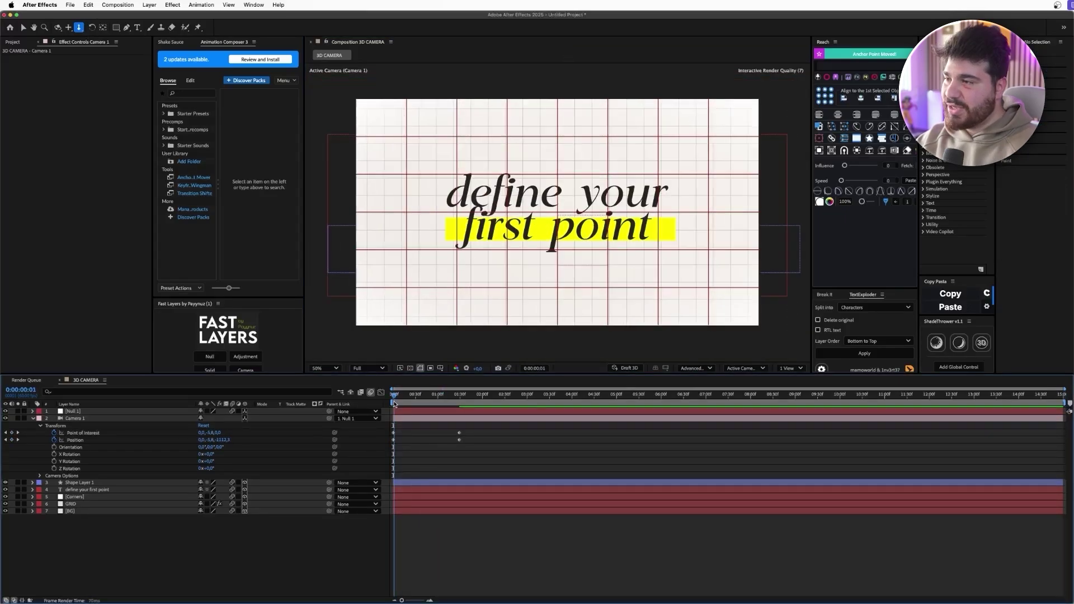
{"action": "left_click_drag", "start_coordinate": [393, 394], "coordinate": [461, 412]}
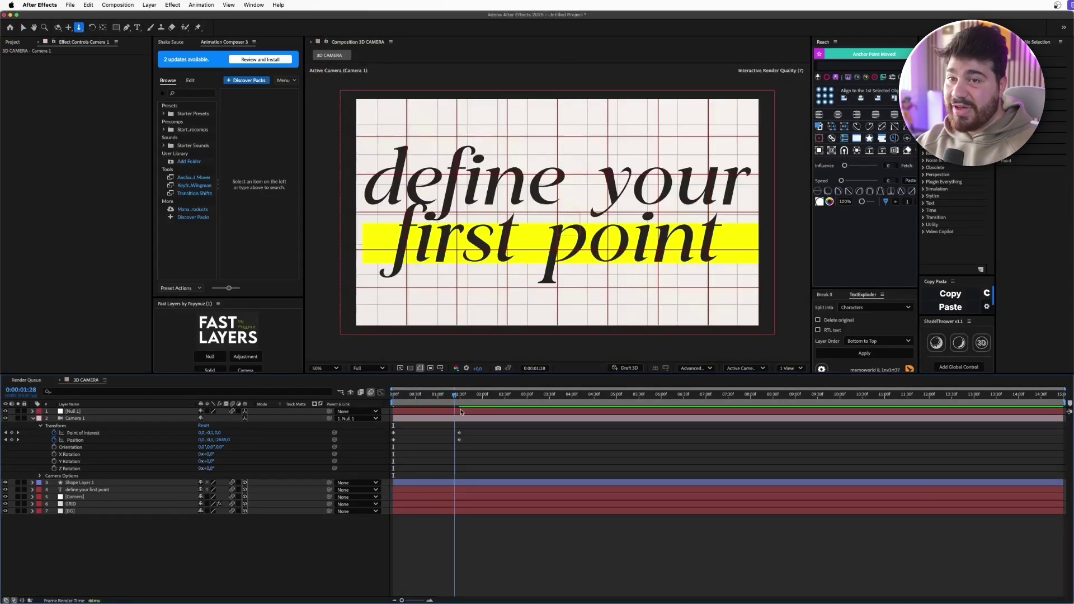
{"action": "key", "text": "space"}
- Apply Easy Ease to all of the camera's Point of Interest and Position keyframes
{"action": "left_click_drag", "start_coordinate": [482, 455], "coordinate": [390, 427]}
{"action": "right_click", "coordinate": [459, 439]}
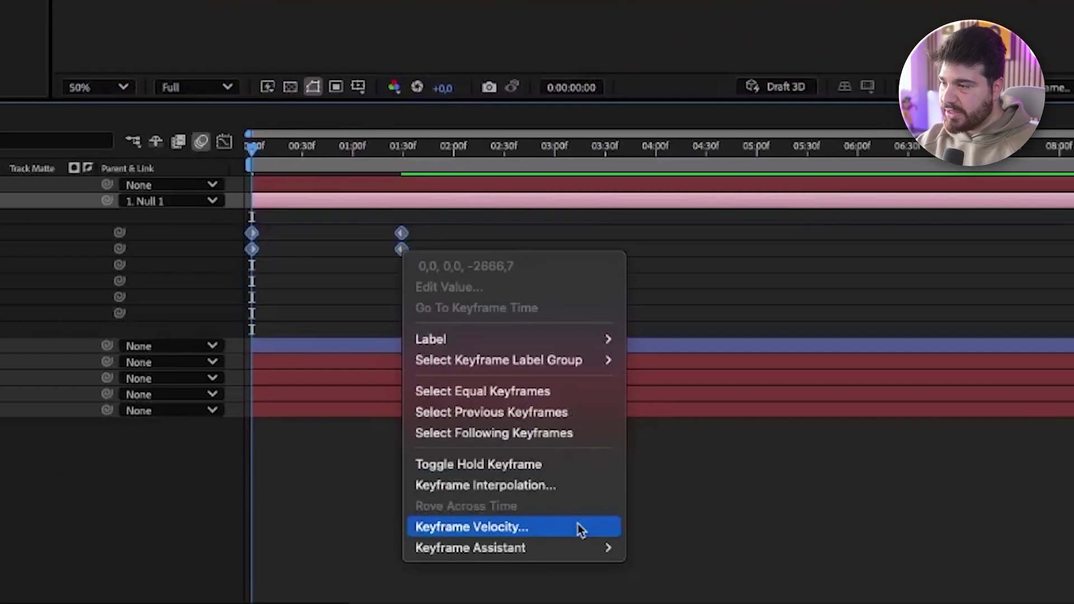
{"action": "mouse_move", "coordinate": [783, 602]}
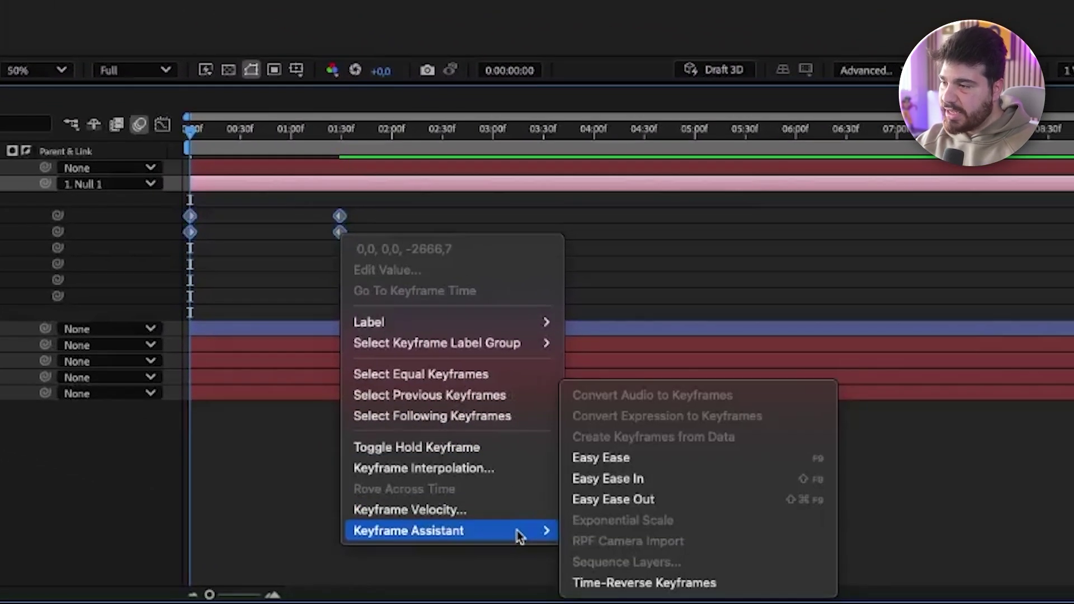
{"action": "left_click", "coordinate": [660, 463]}
- Reshape the camera keyframes' speed graph to start at peak speed and slow gradually into the last keyframes
{"action": "left_click", "coordinate": [162, 124]}
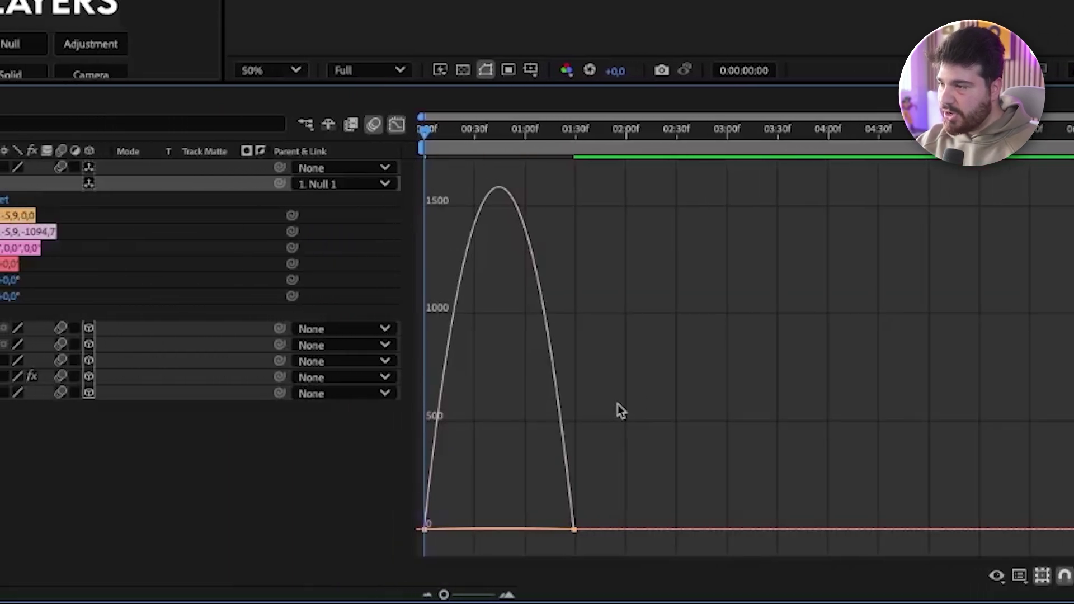
{"action": "left_click_drag", "start_coordinate": [632, 481], "coordinate": [530, 565]}
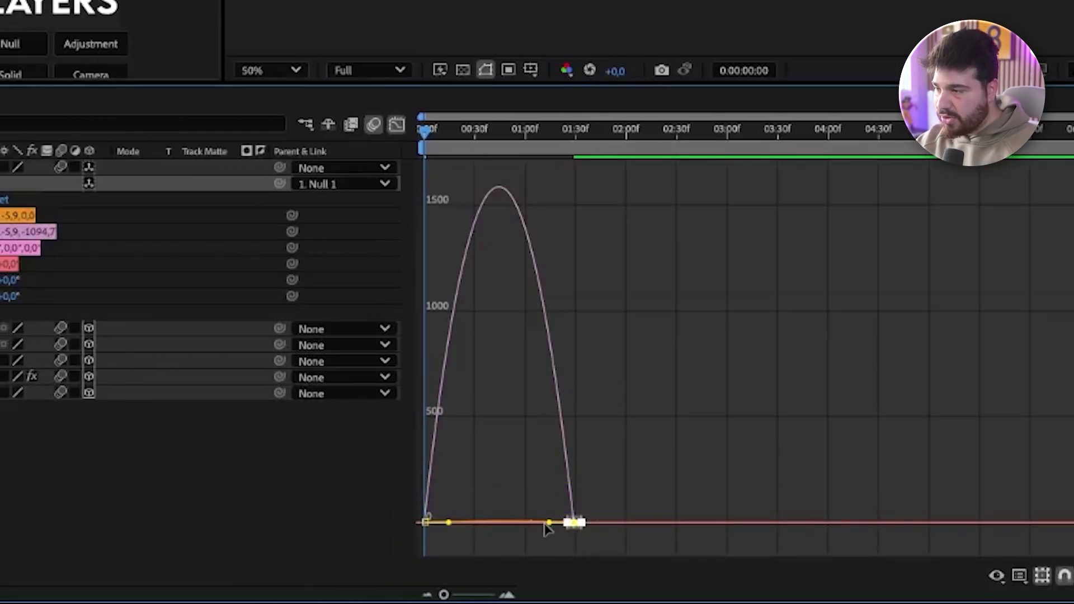
{"action": "left_click_drag", "start_coordinate": [548, 523], "coordinate": [479, 527]}
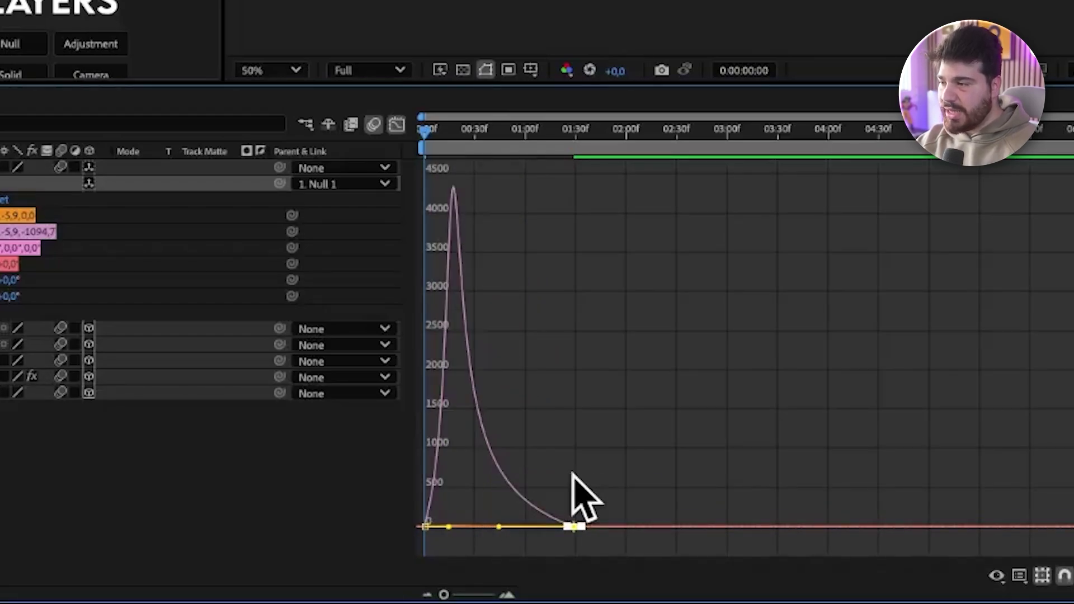
{"action": "left_click", "coordinate": [448, 496]}
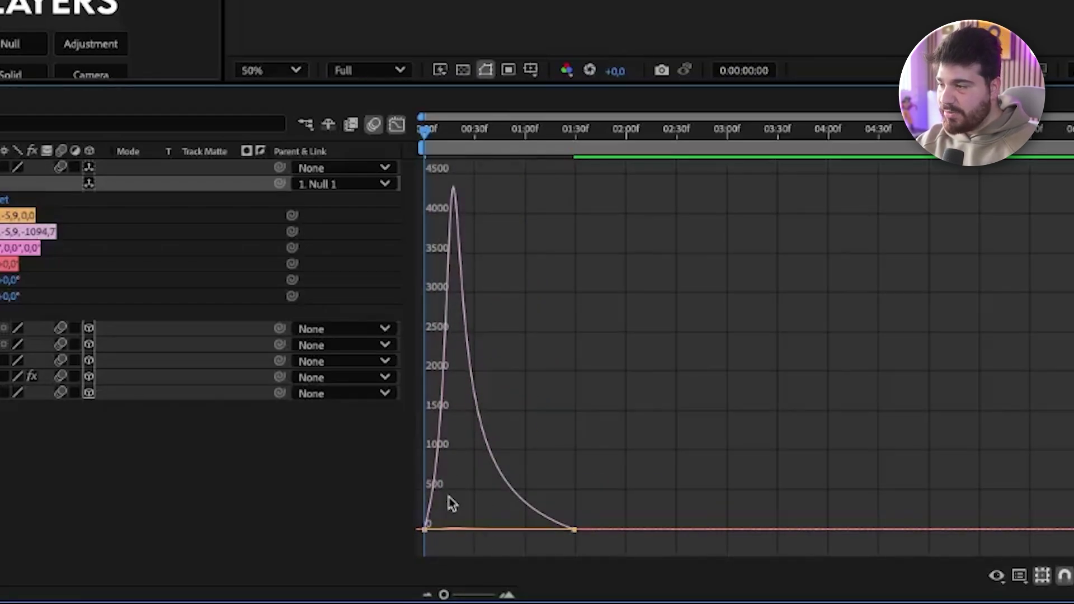
{"action": "left_click_drag", "start_coordinate": [454, 499], "coordinate": [406, 528]}
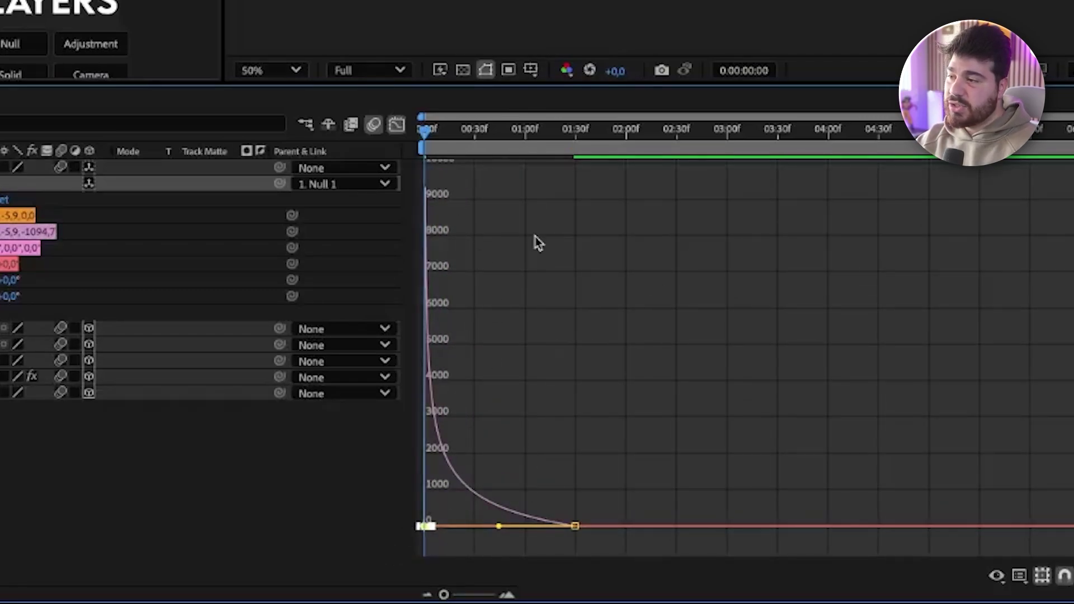
- Preview the camera move and shorten it by moving its end keyframes earlier, to about 01:11f
{"action": "left_click_drag", "start_coordinate": [454, 594], "coordinate": [481, 594]}
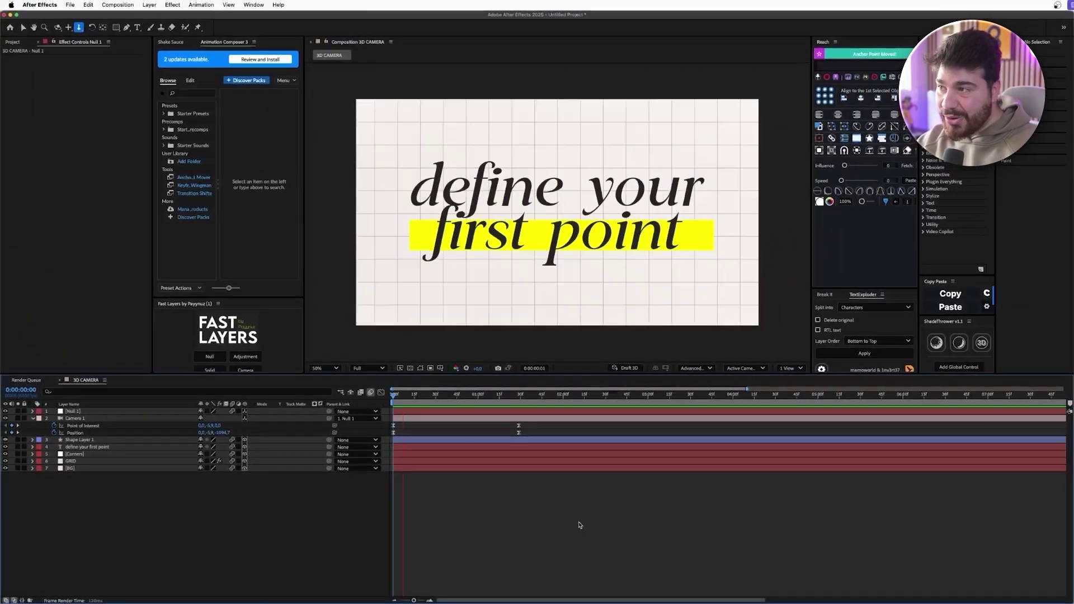
{"action": "key", "text": "space"}
{"action": "left_click_drag", "start_coordinate": [394, 396], "coordinate": [400, 396]}
{"action": "key", "text": "space"}
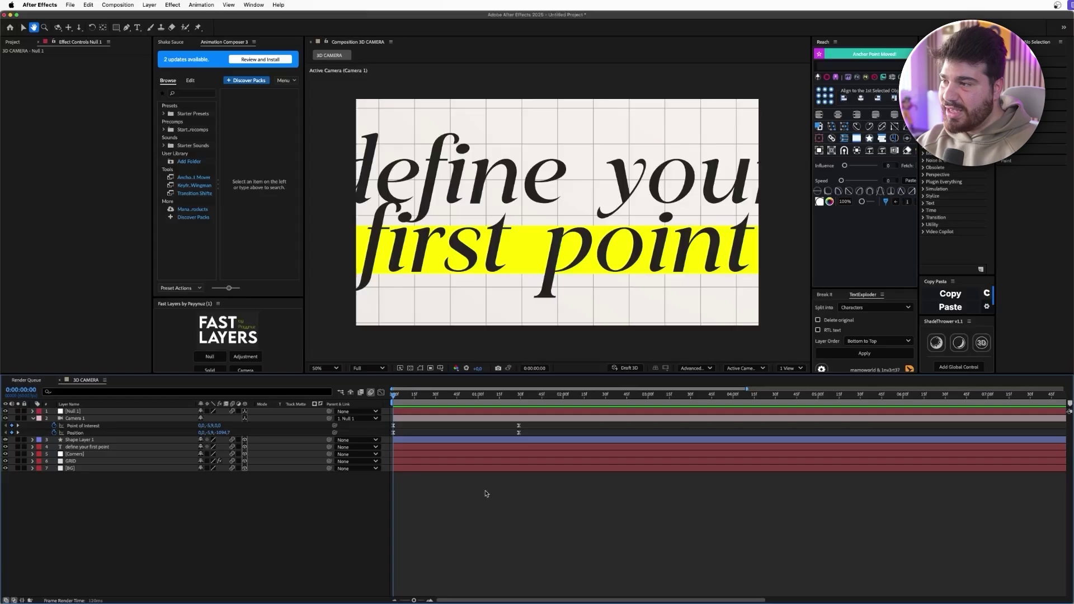
{"action": "key", "text": "space"}
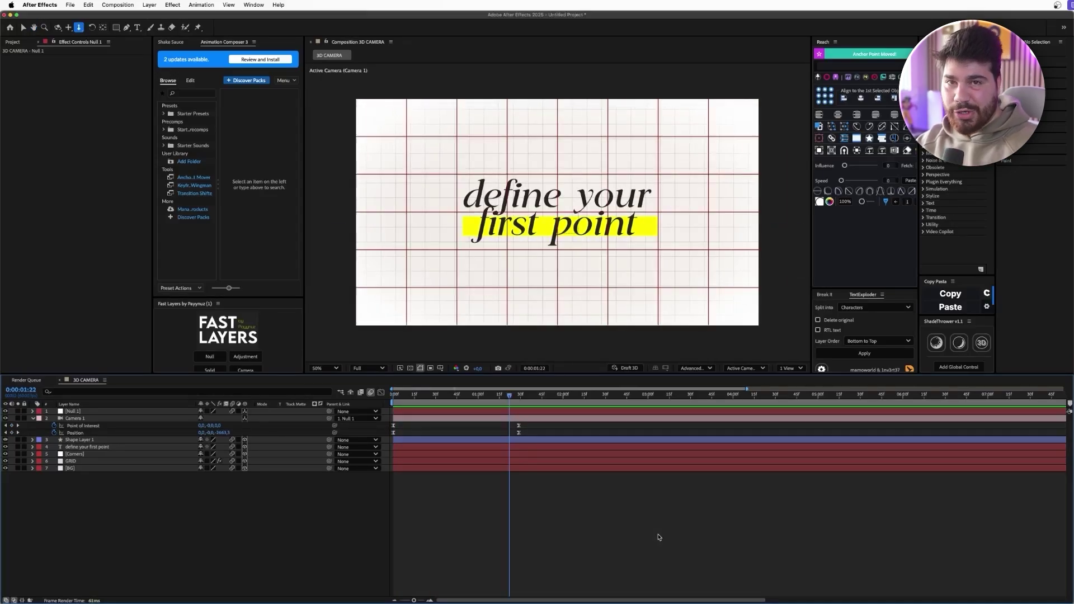
{"action": "left_click_drag", "start_coordinate": [536, 434], "coordinate": [511, 424]}
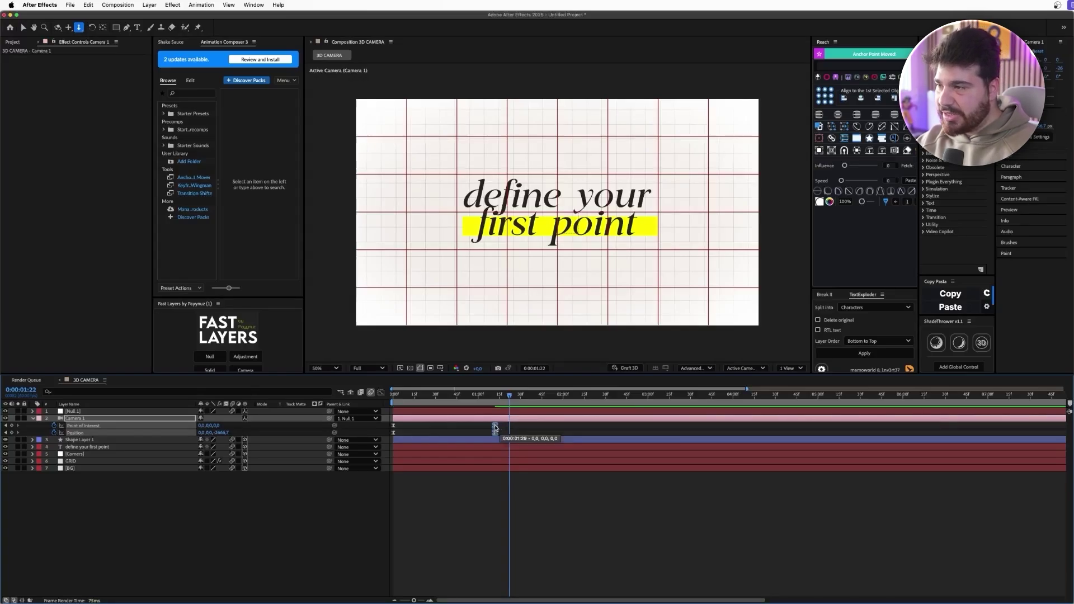
{"action": "left_click", "coordinate": [493, 401]}
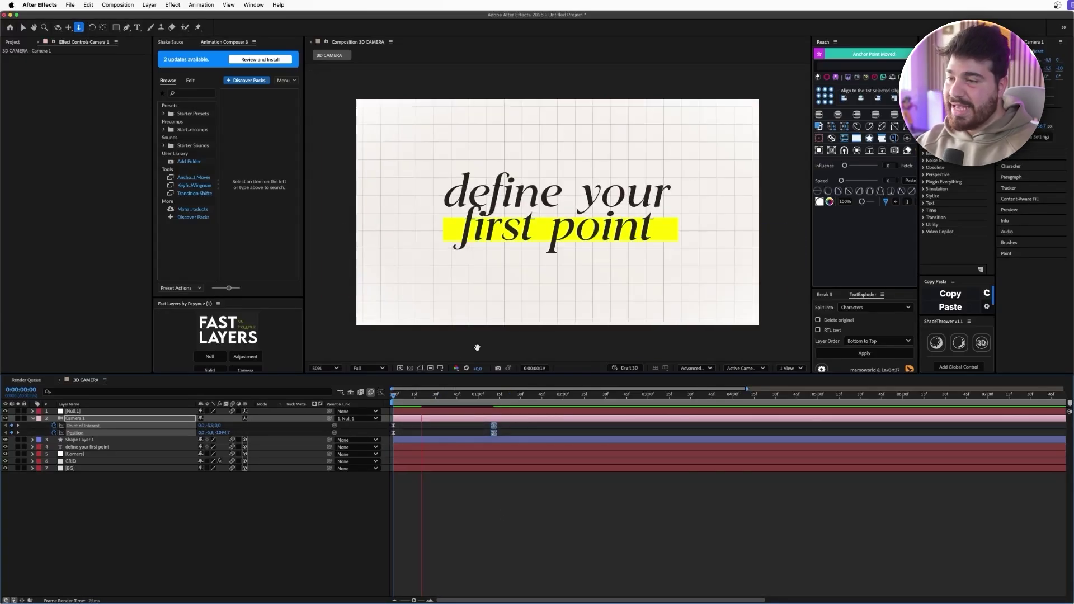
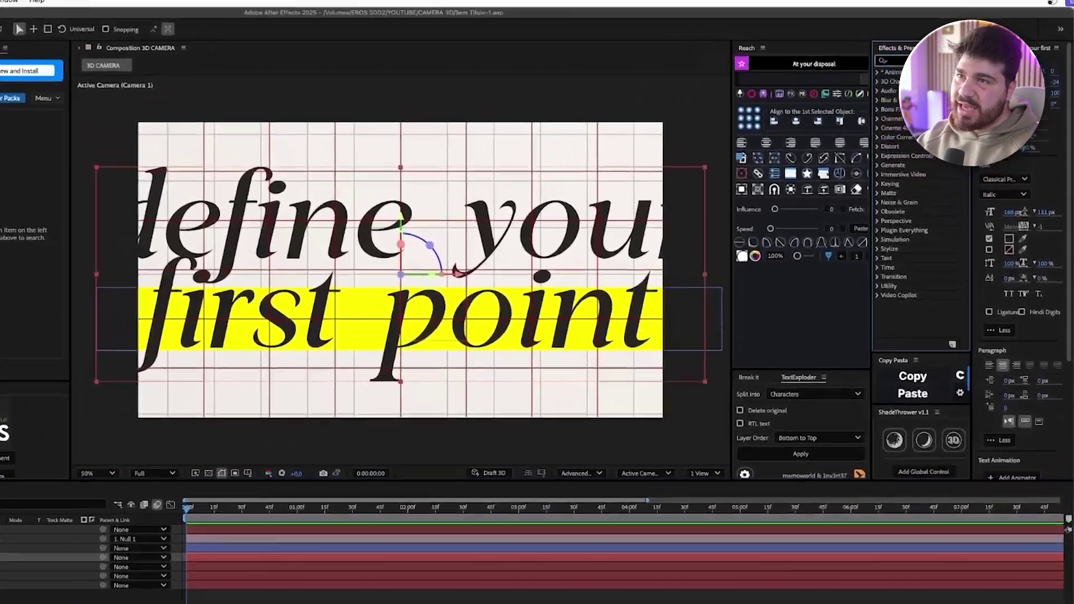
- Find the TypeArray_v2.0 preset and apply it to the "define your first point" text layer
{"action": "left_click", "coordinate": [953, 51]}
{"action": "type", "text": "typ"}
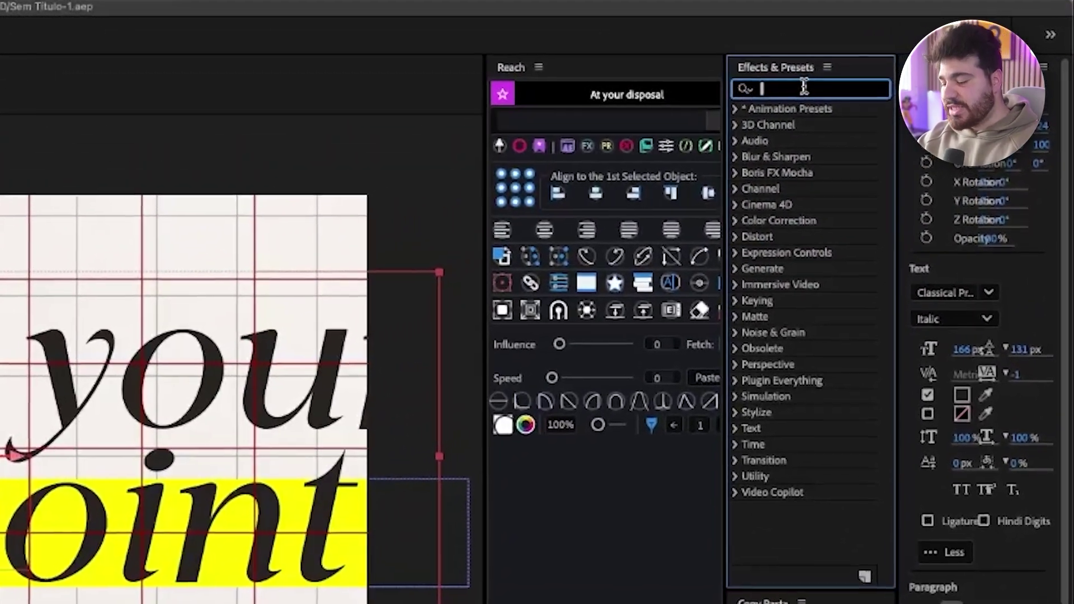
{"action": "type", "text": "ear"}
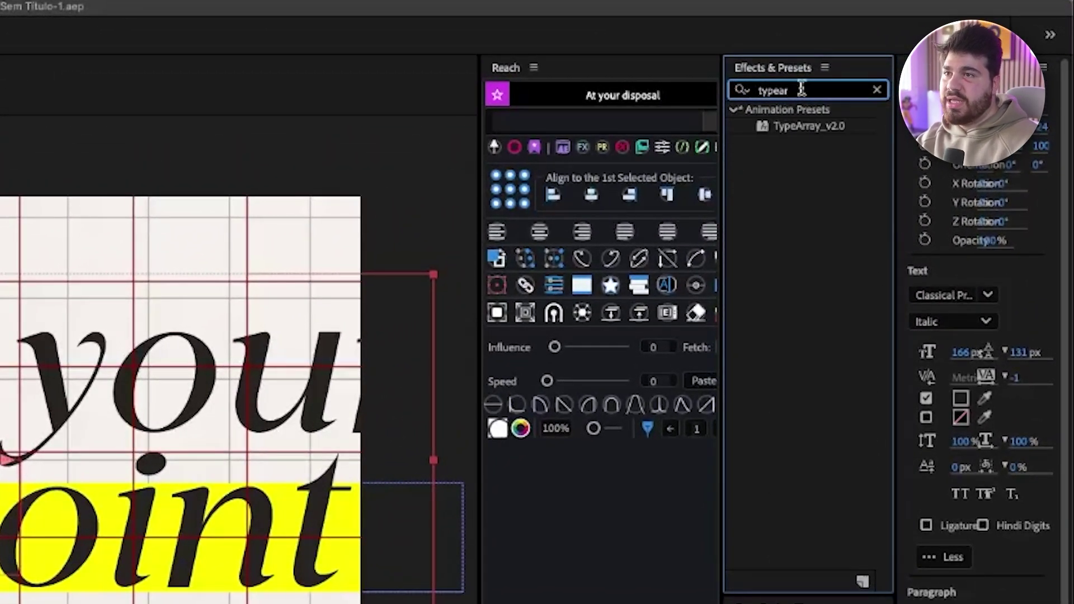
{"action": "left_click", "coordinate": [804, 129]}
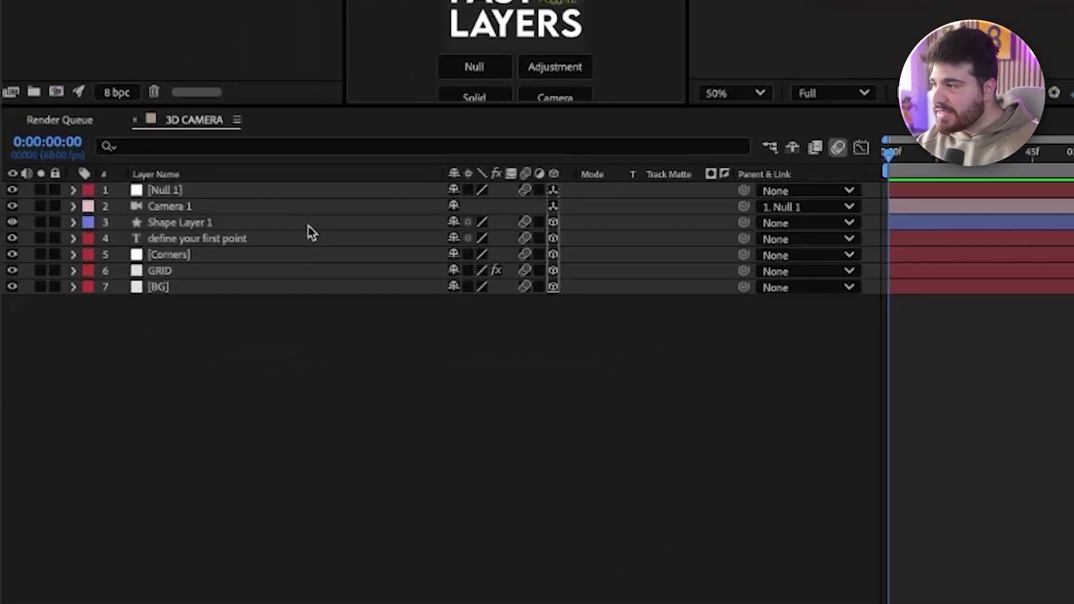
{"action": "left_click_drag", "start_coordinate": [308, 226], "coordinate": [302, 238]}
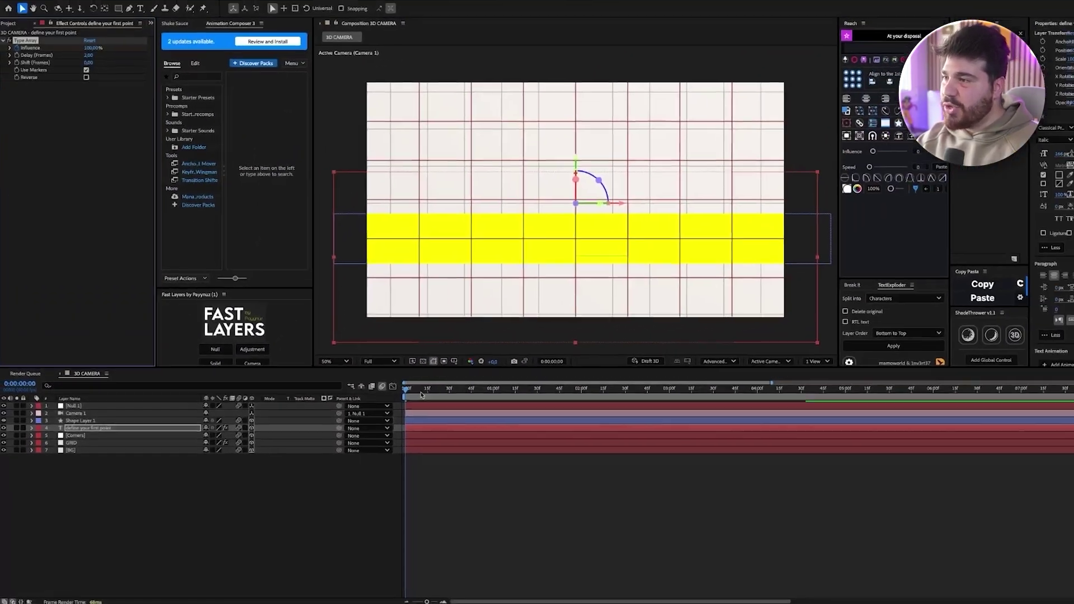
- Scrub and play the opening second to check the text's Type Array animation together with the camera move
{"action": "left_click_drag", "start_coordinate": [889, 153], "coordinate": [946, 170]}
{"action": "left_click_drag", "start_coordinate": [420, 403], "coordinate": [442, 409]}
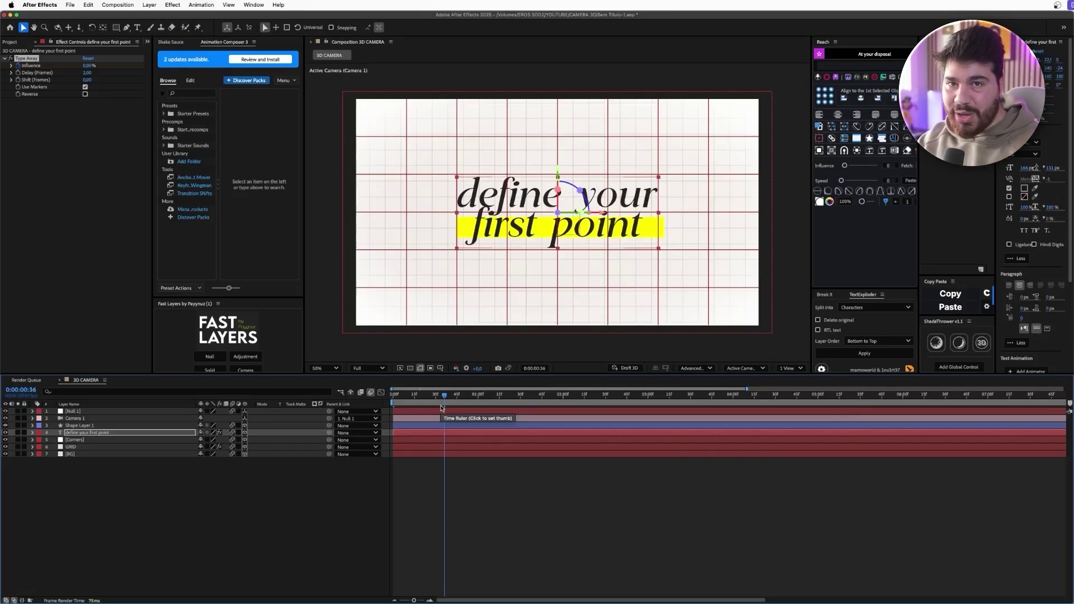
{"action": "left_click", "coordinate": [560, 540]}
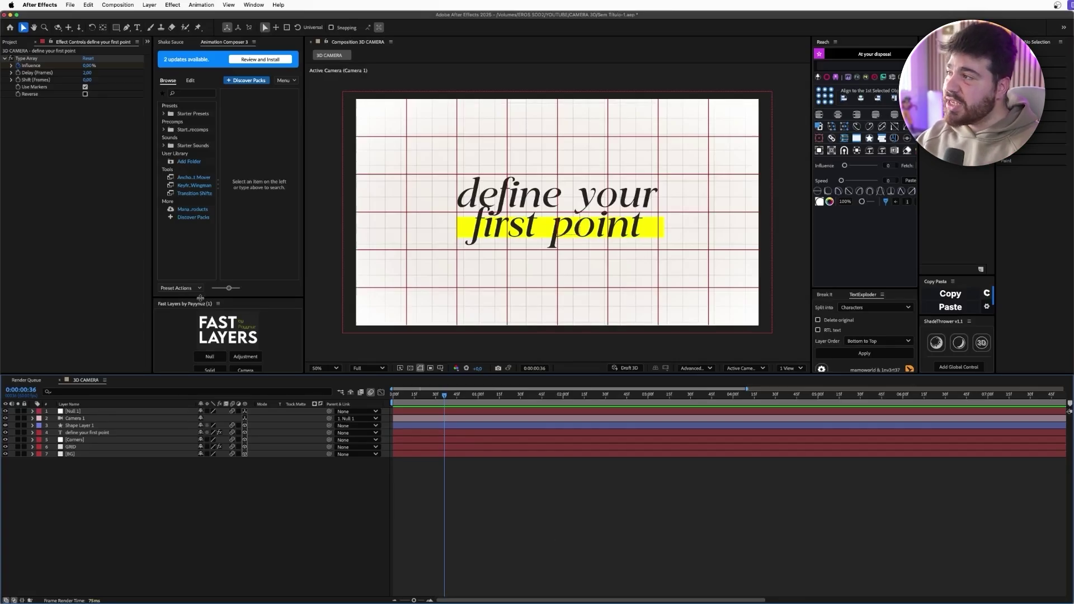
{"action": "left_click", "coordinate": [79, 157]}
{"action": "left_click", "coordinate": [29, 59]}
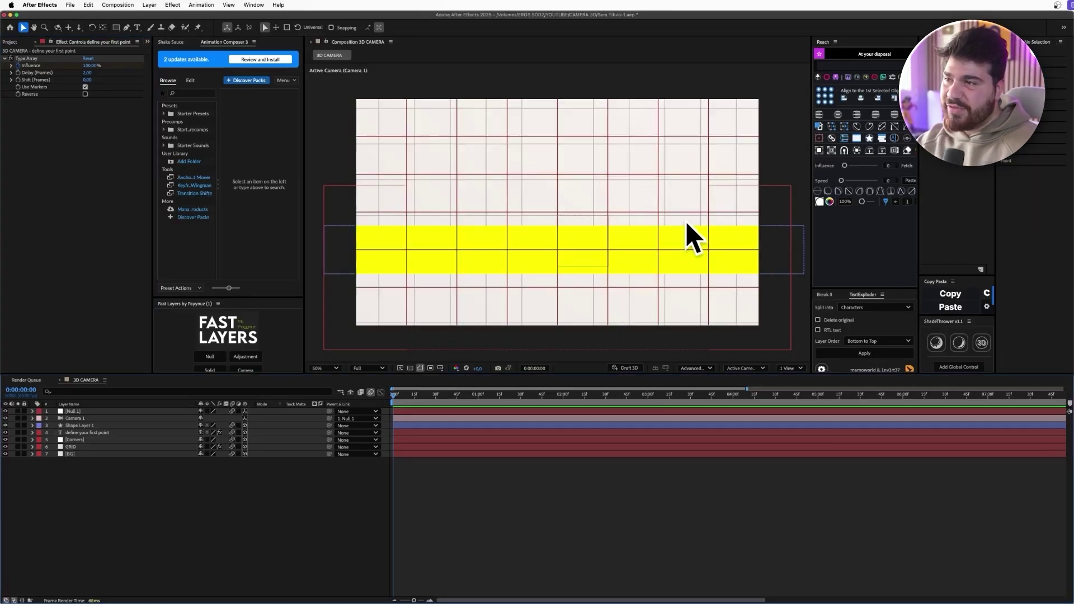
{"action": "key", "text": "space"}
{"action": "key", "text": "space"}
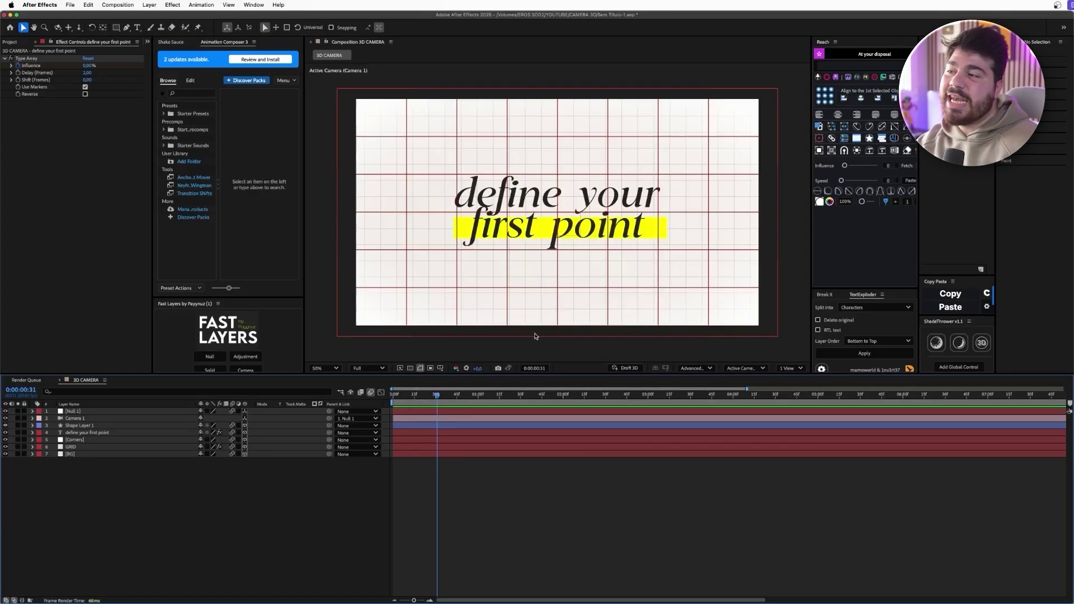
- Show the Scale property of the yellow highlight's shape layer and unlink its proportions
{"action": "left_click", "coordinate": [109, 425]}
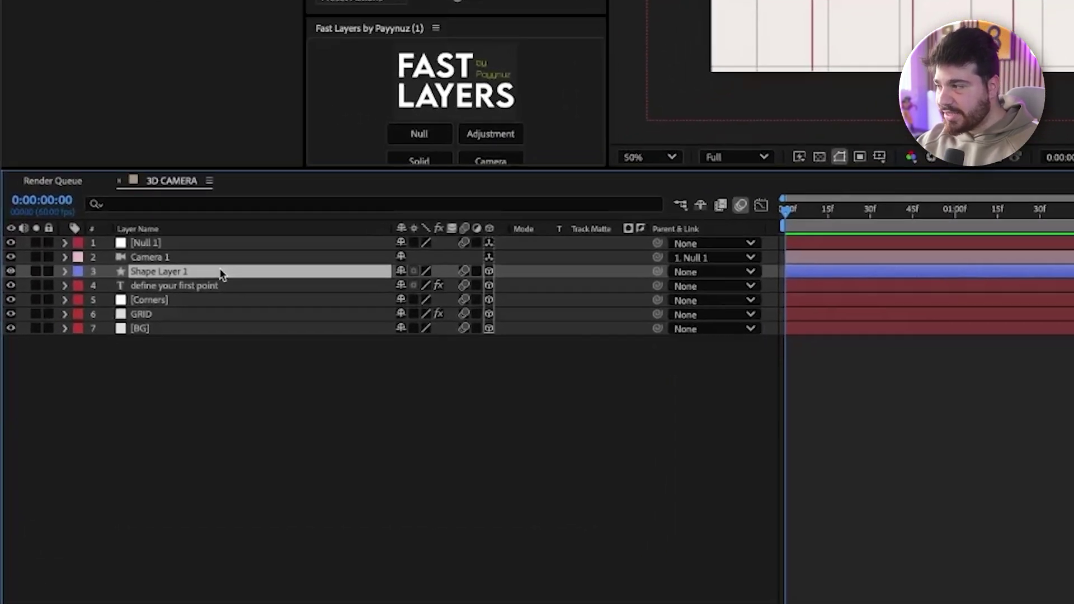
{"action": "key", "text": "s"}
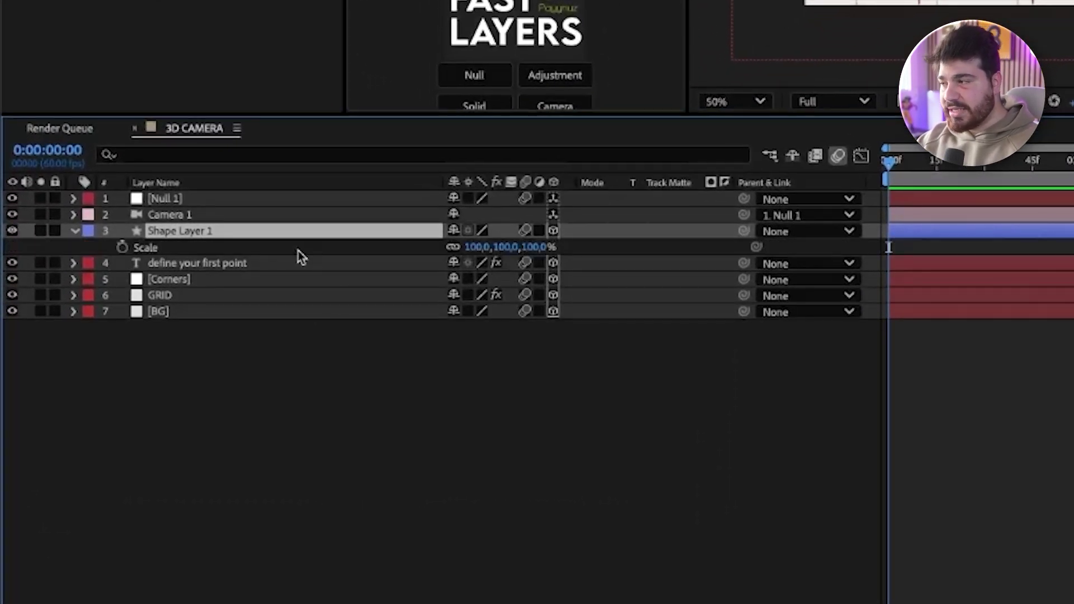
{"action": "key", "text": "ctrl+shift+a"}
{"action": "left_click", "coordinate": [452, 247]}
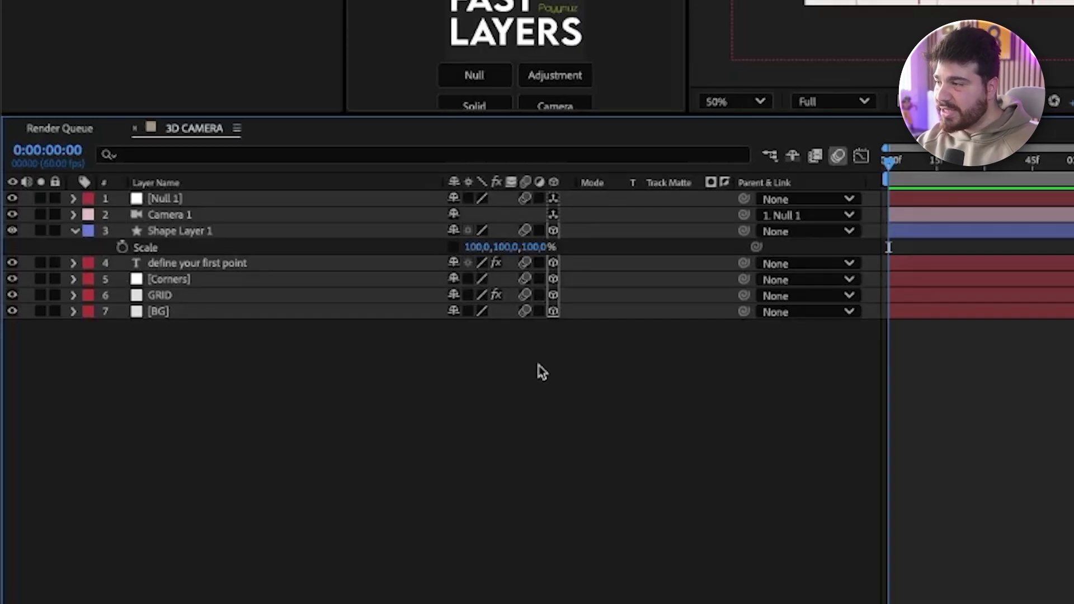
- Move the yellow highlight's anchor point to the left end of the bar, at a frame where the whole text shows
{"action": "key", "text": "space"}
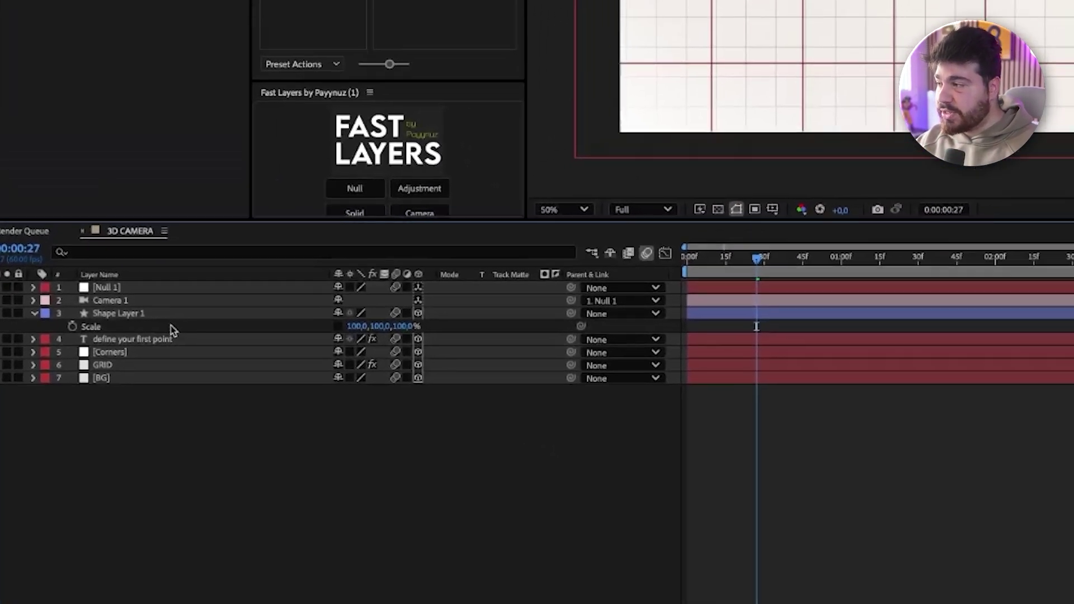
{"action": "left_click", "coordinate": [236, 231]}
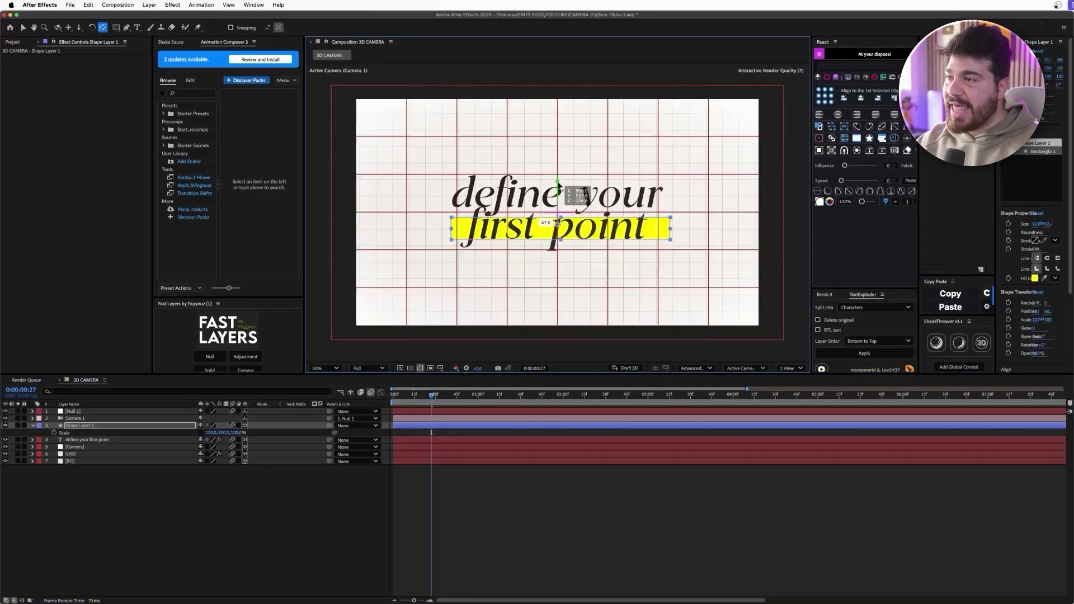
{"action": "left_click_drag", "start_coordinate": [557, 184], "coordinate": [558, 189]}
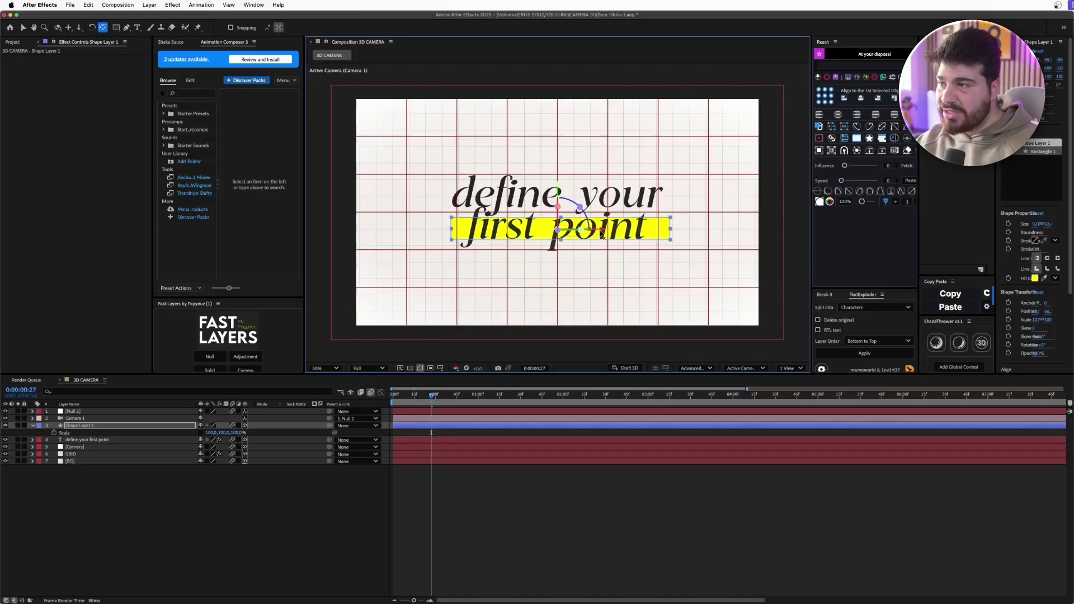
{"action": "left_click_drag", "start_coordinate": [602, 235], "coordinate": [501, 227]}
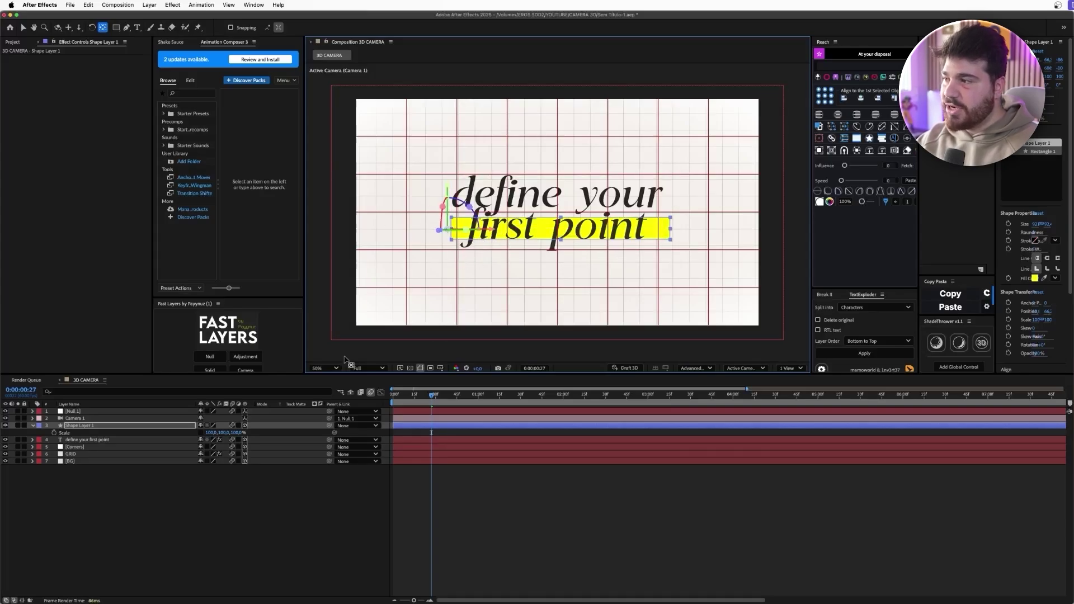
- Try scaling the highlight horizontally from its new anchor point, and undo the change
{"action": "left_click", "coordinate": [162, 419]}
{"action": "mouse_move", "coordinate": [211, 432]}
{"action": "left_mouse_down"}
{"action": "mouse_move", "coordinate": [164, 428]}
{"action": "mouse_move", "coordinate": [204, 428]}
{"action": "left_mouse_up"}
{"action": "key", "text": "super+z"}
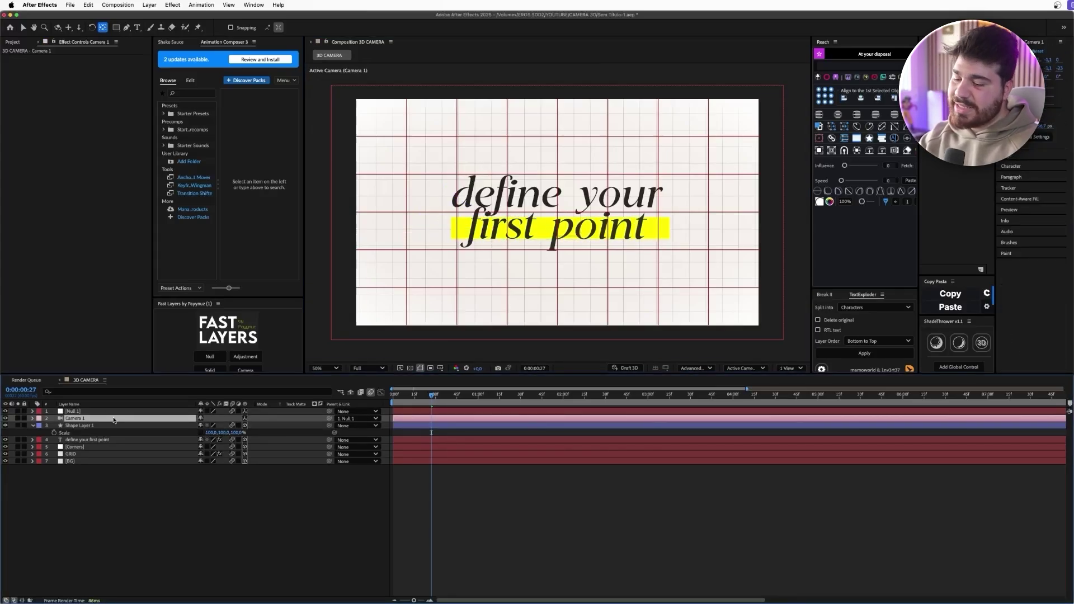
- Reveal Camera 1's keyframes and jump between its first and last keyframes, ending at 01:11f
{"action": "key", "text": "u"}
{"action": "left_click", "coordinate": [199, 530]}
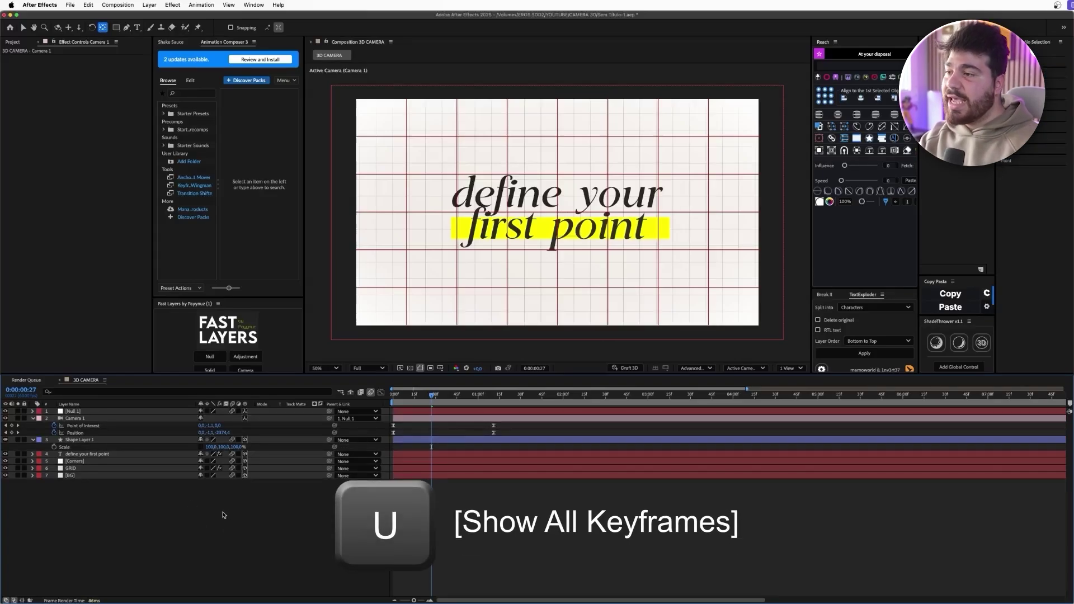
{"action": "key", "text": "k"}
{"action": "key", "text": "j"}
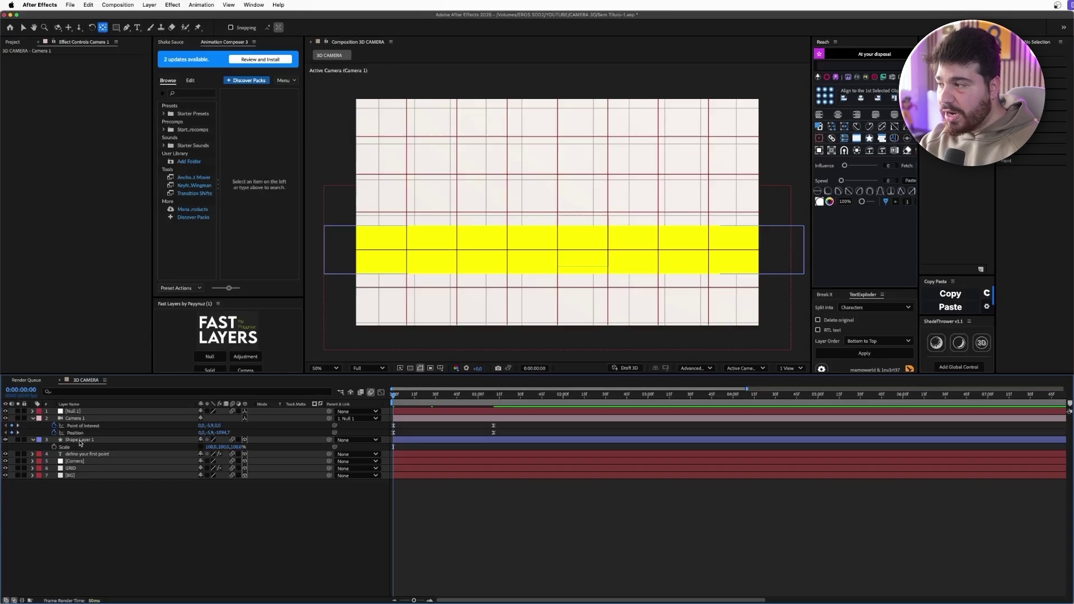
{"action": "left_click", "coordinate": [80, 440]}
{"action": "left_click", "coordinate": [127, 419]}
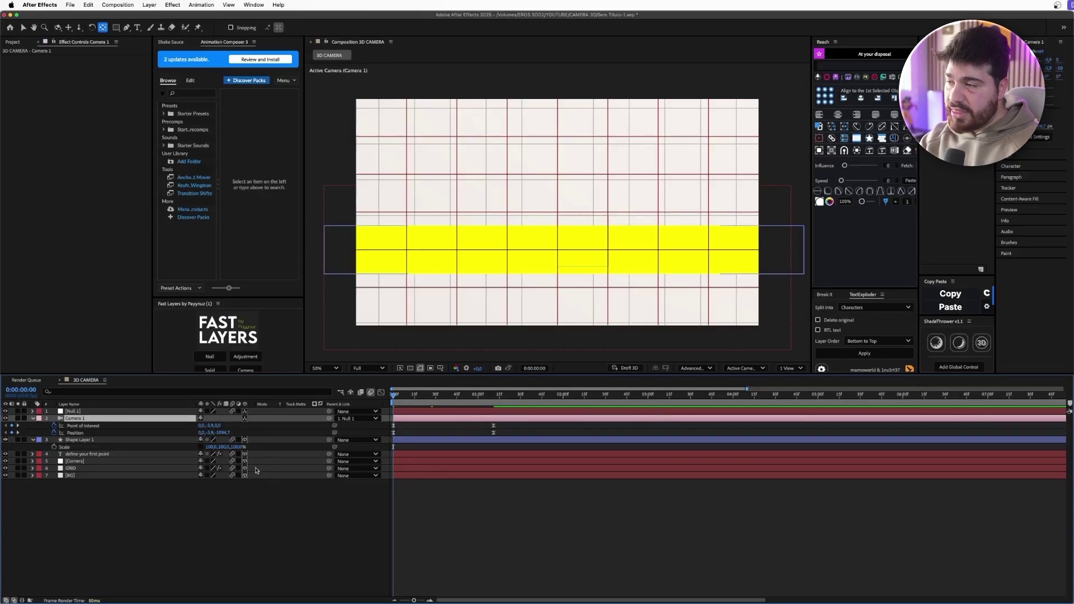
{"action": "left_click", "coordinate": [444, 449]}
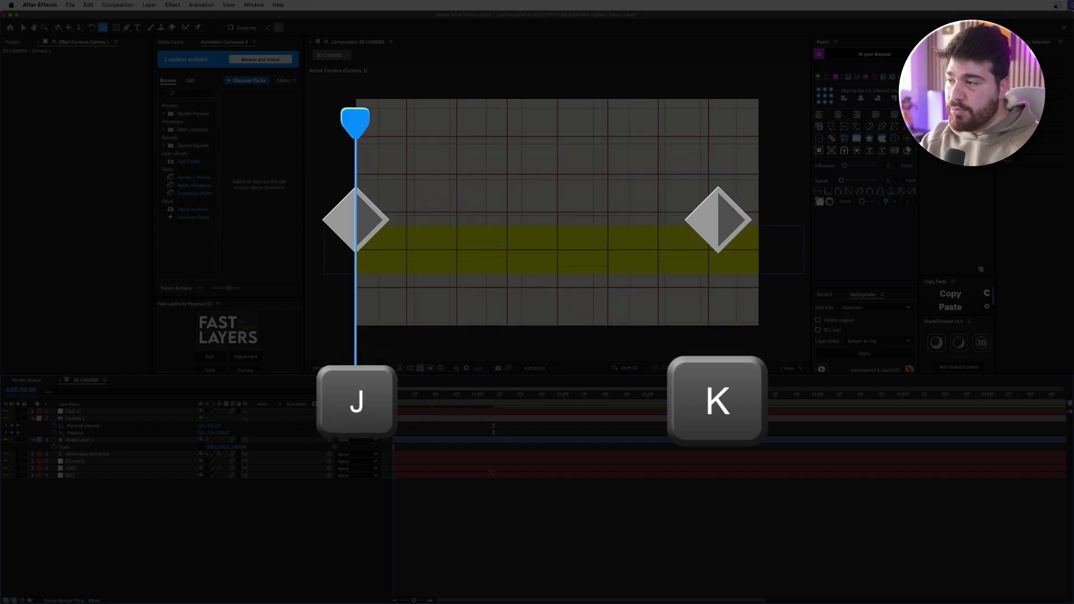
{"action": "key", "text": "k"}
{"action": "key", "text": "j"}
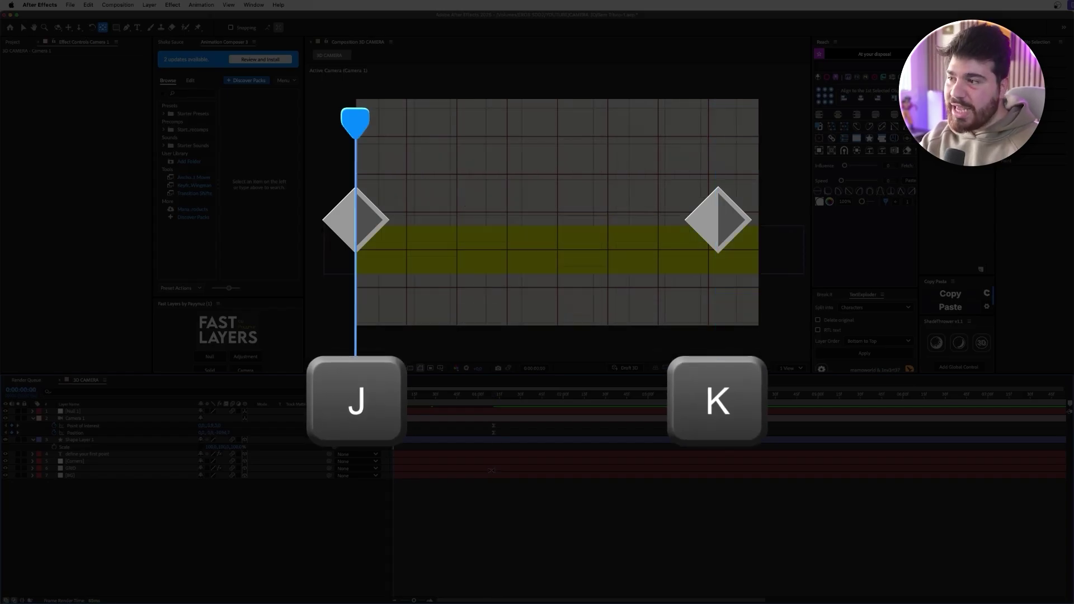
{"action": "key", "text": "k"}
{"action": "key", "text": "j"}
{"action": "key", "text": "k"}
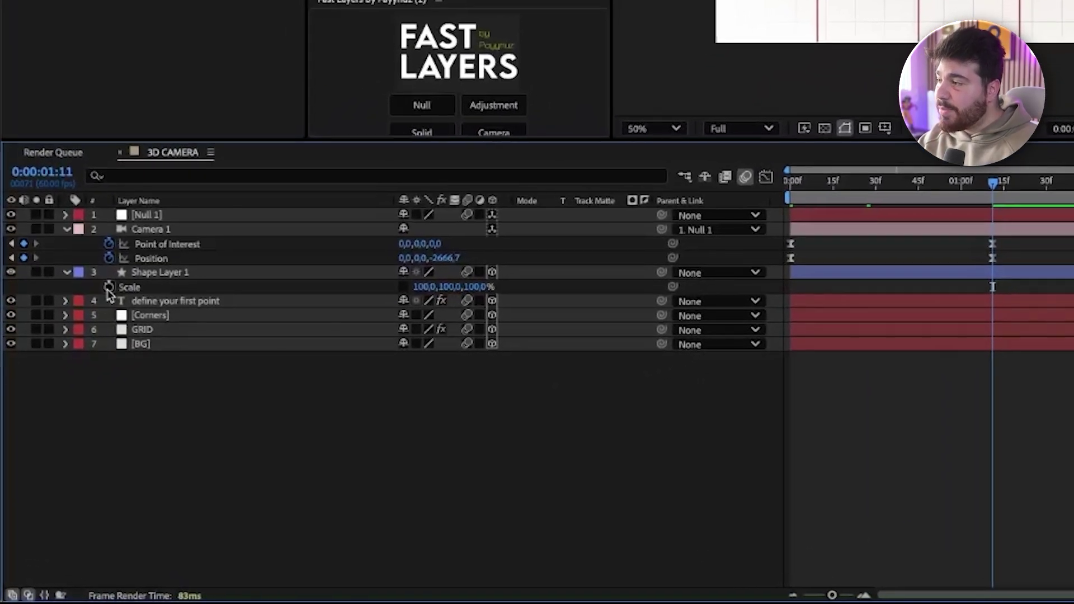
- Keyframe the highlight's Scale at 100% at 01:11f and at 0% on X at 00:00f, and scrub through the reveal
{"action": "left_click", "coordinate": [109, 287]}
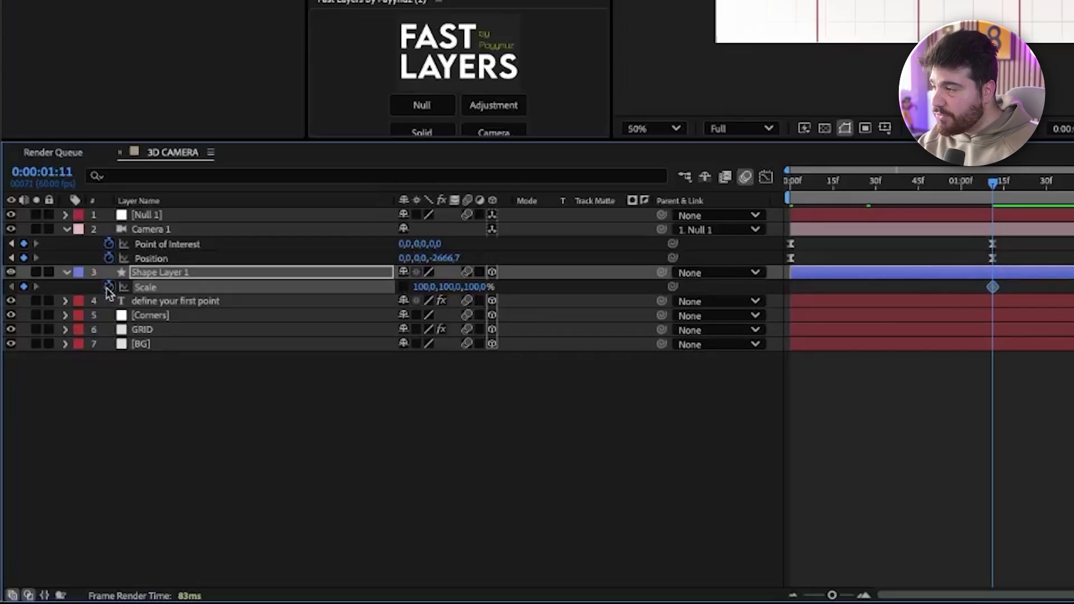
{"action": "key", "text": "j"}
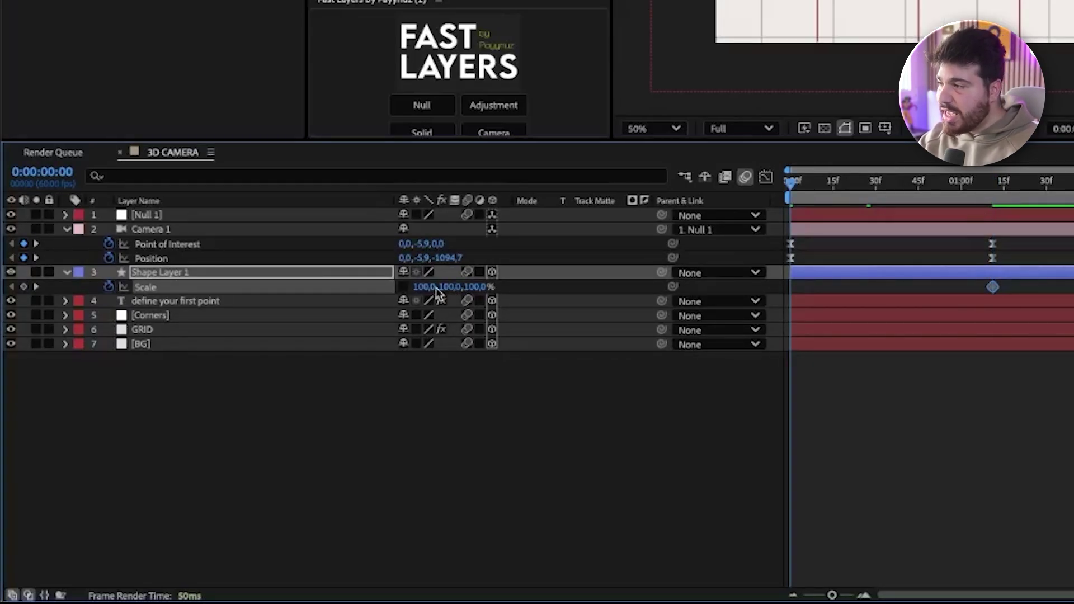
{"action": "left_click", "coordinate": [426, 287]}
{"action": "key", "text": "Return"}
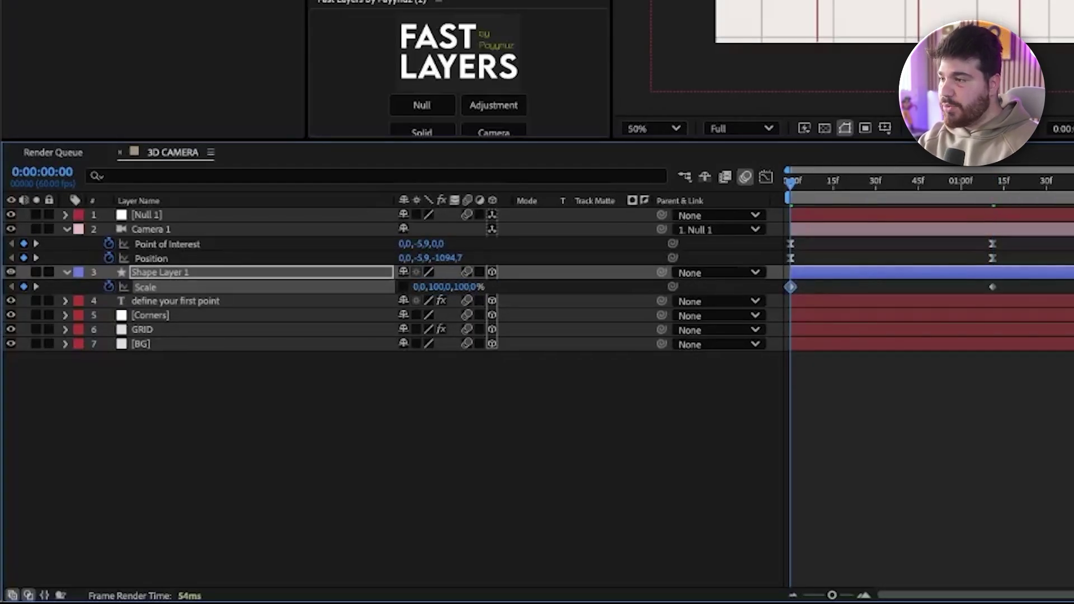
{"action": "left_click_drag", "start_coordinate": [791, 182], "coordinate": [849, 205]}
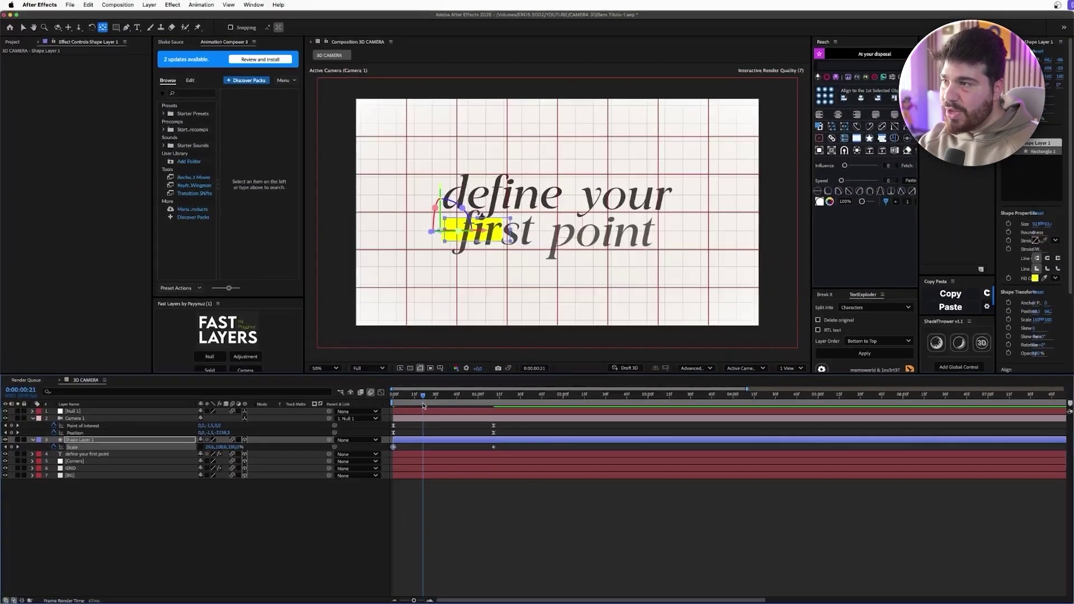
{"action": "left_click_drag", "start_coordinate": [424, 406], "coordinate": [488, 409]}
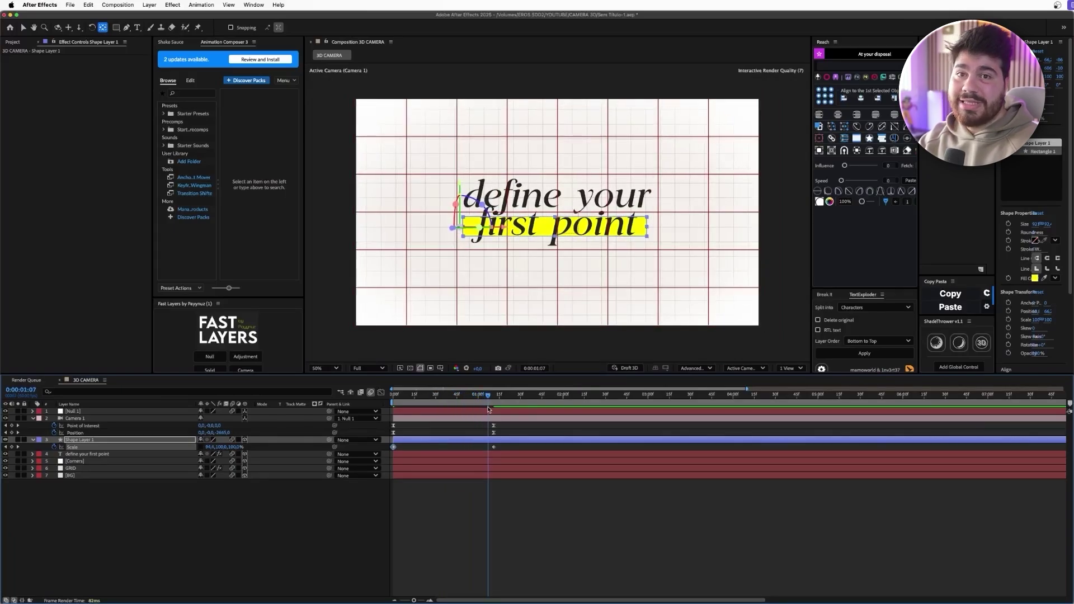
- Apply Easy Ease to both Scale keyframes of the yellow highlight
{"action": "left_click_drag", "start_coordinate": [513, 450], "coordinate": [392, 445]}
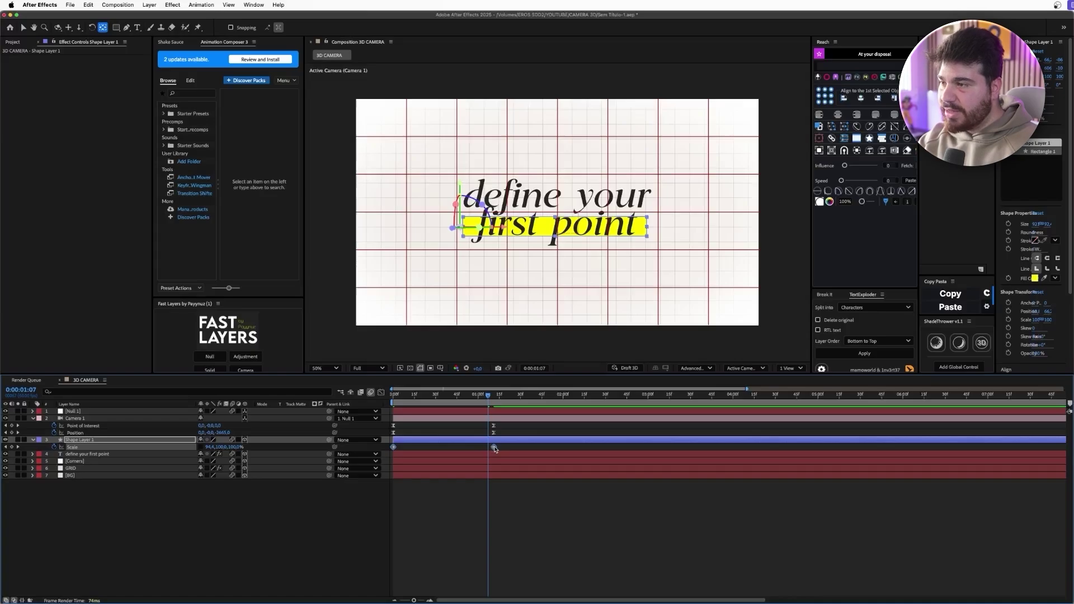
{"action": "right_click", "coordinate": [495, 449]}
{"action": "mouse_move", "coordinate": [577, 580]}
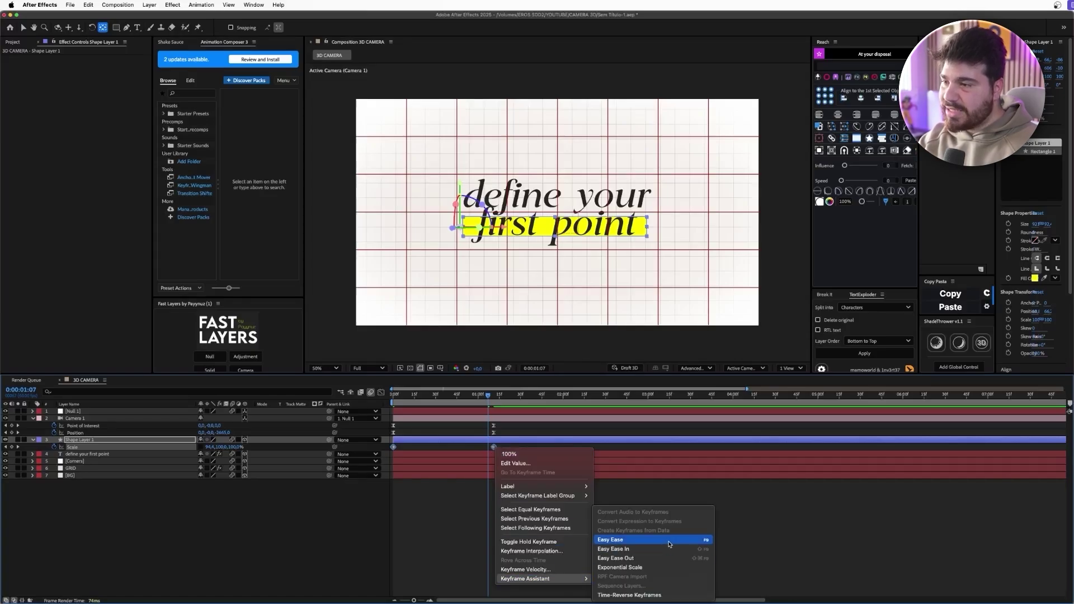
{"action": "left_click", "coordinate": [669, 544]}
- Reshape the highlight's Scale speed graph to peak early at about 350 %/sec and slow gradually into the last keyframe
{"action": "left_click", "coordinate": [381, 392]}
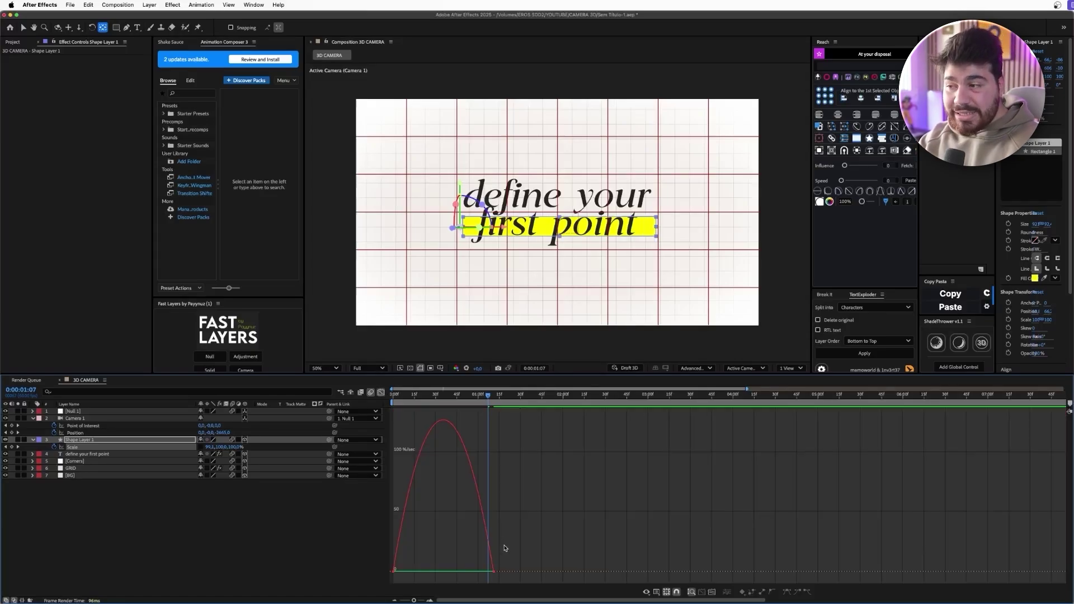
{"action": "left_click_drag", "start_coordinate": [509, 551], "coordinate": [447, 571]}
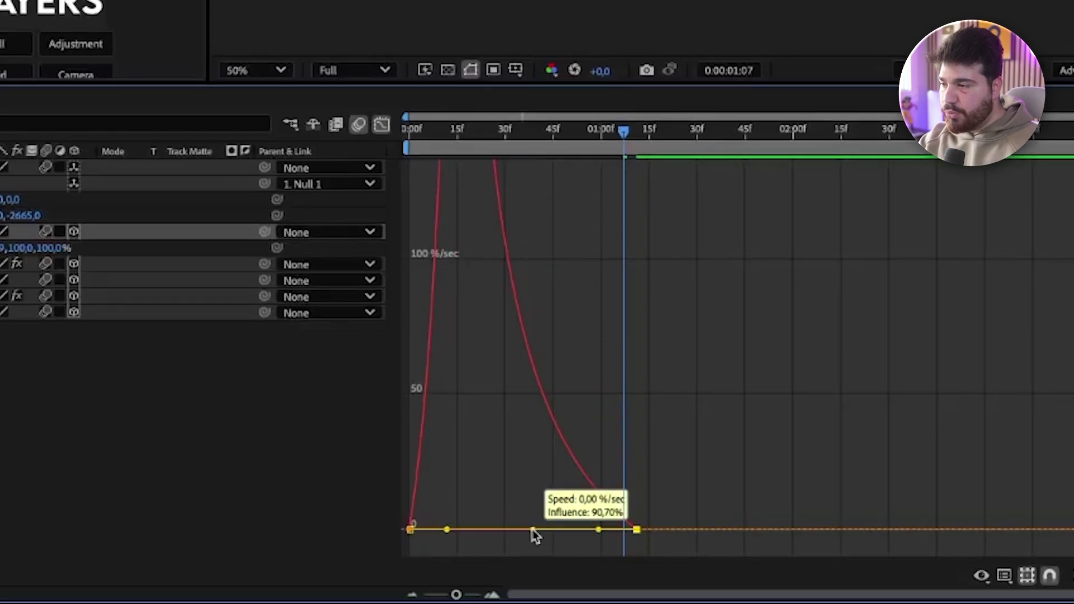
{"action": "left_click_drag", "start_coordinate": [532, 529], "coordinate": [481, 528]}
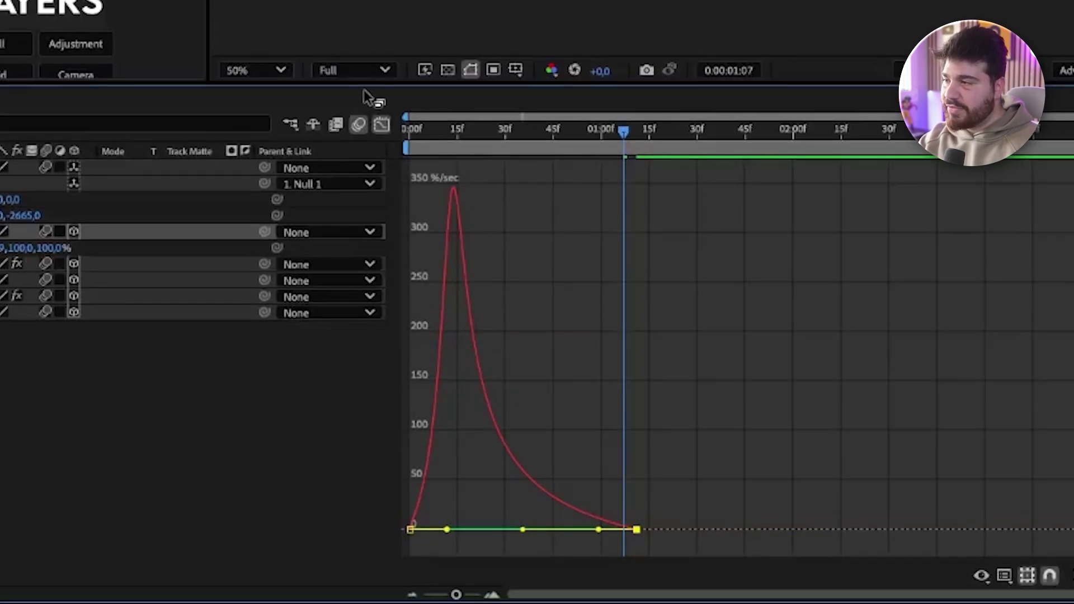
{"action": "left_click_drag", "start_coordinate": [639, 228], "coordinate": [261, 493]}
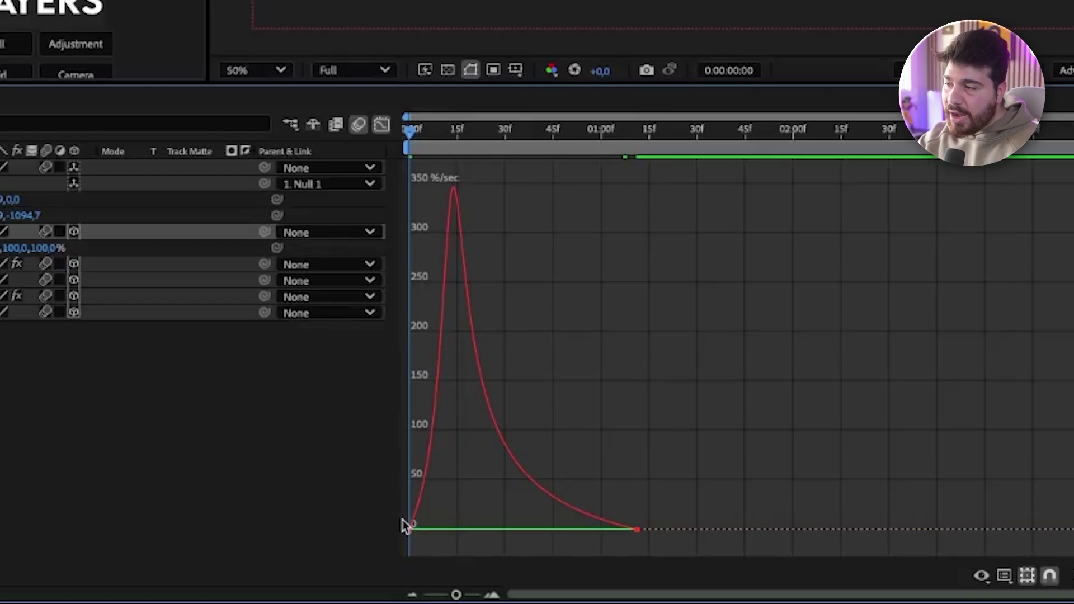
{"action": "mouse_move", "coordinate": [457, 229]}
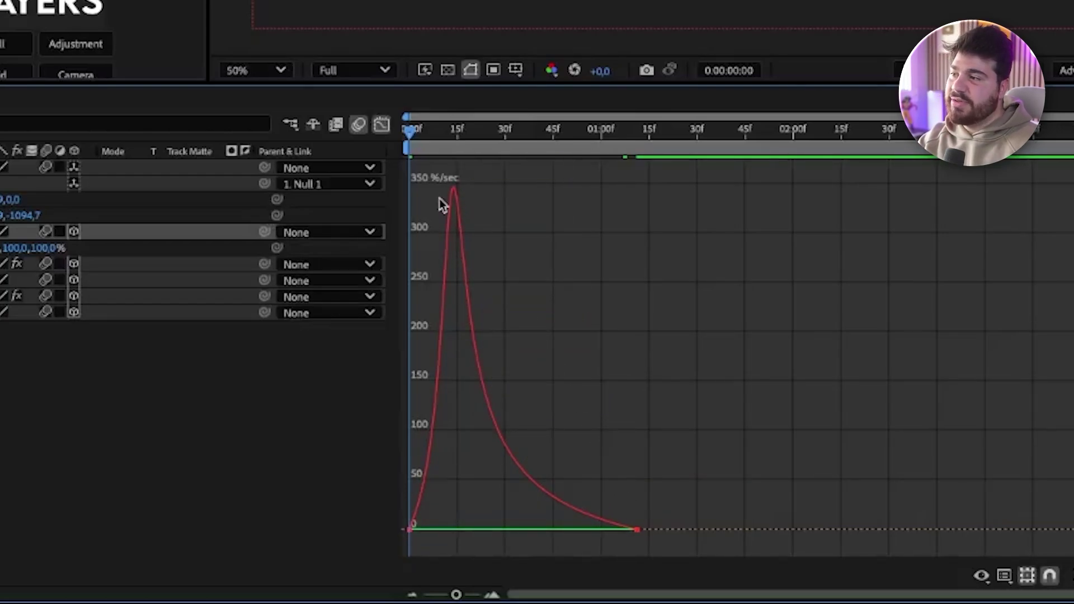
{"action": "left_click", "coordinate": [381, 125]}
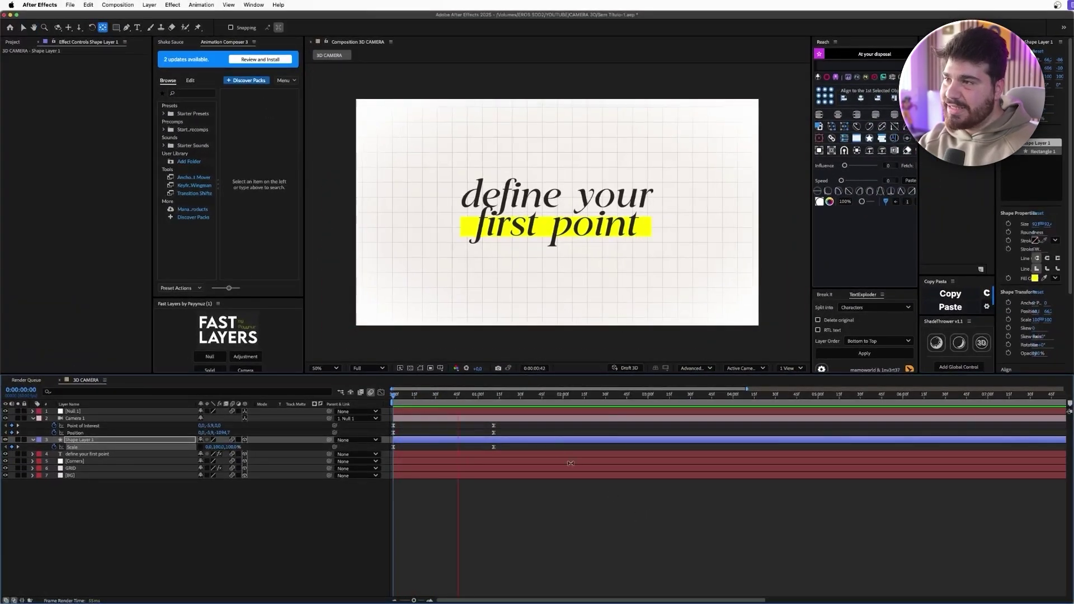
- Move the highlight's last Scale keyframe to about 02:00f and play the composition to check the slower reveal
{"action": "left_click", "coordinate": [552, 432]}
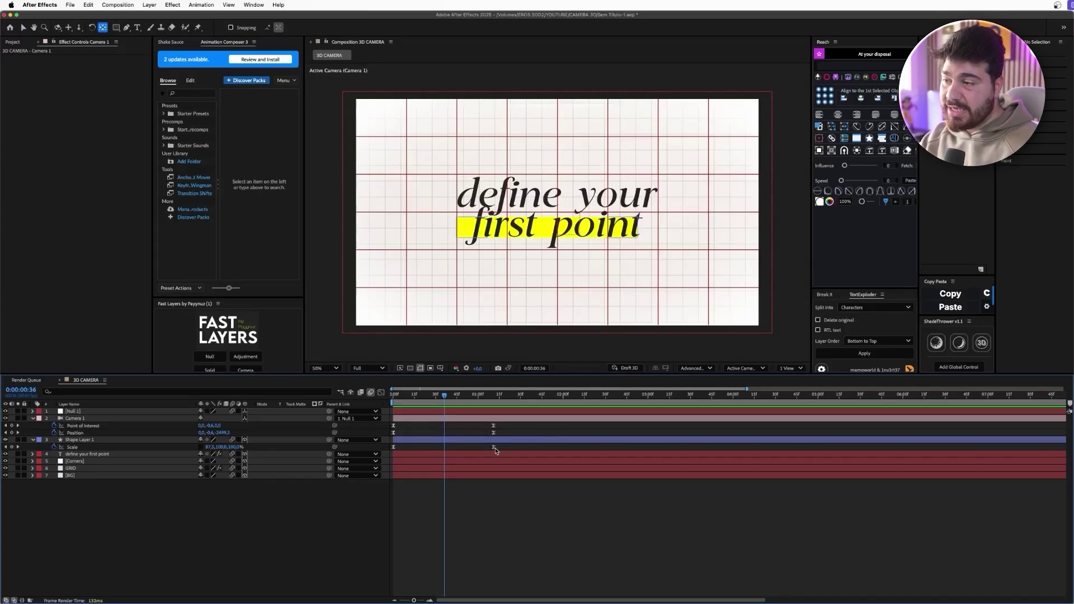
{"action": "left_click_drag", "start_coordinate": [495, 448], "coordinate": [563, 447]}
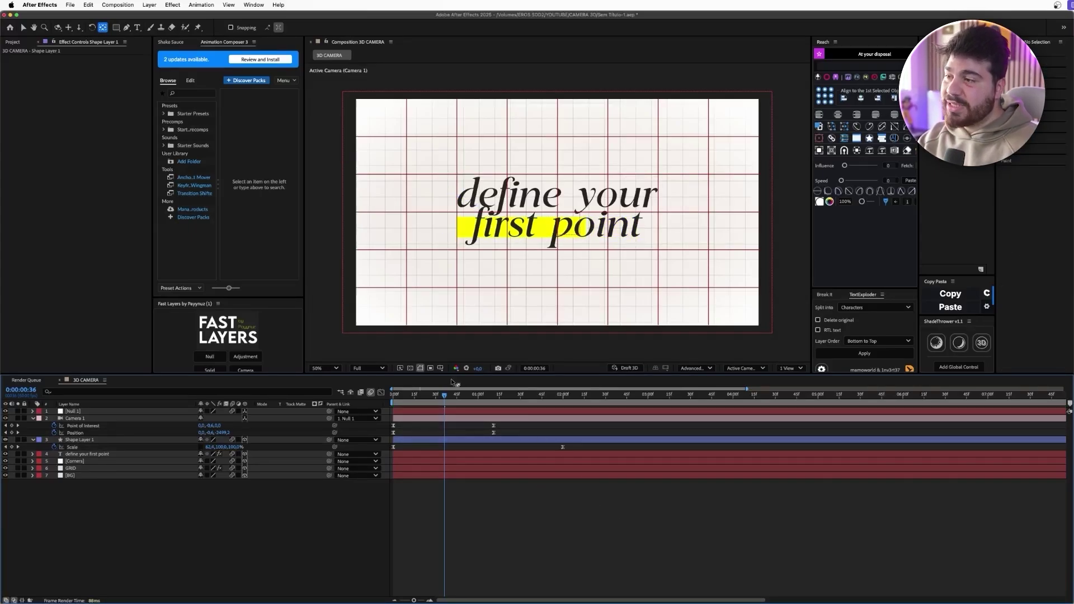
{"action": "key", "text": "space"}
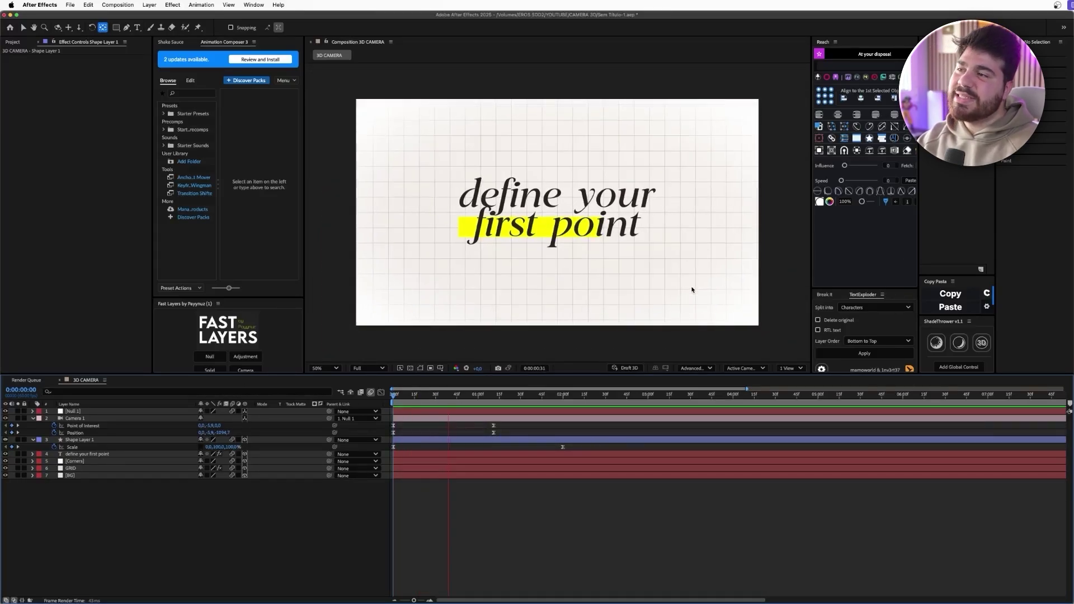
{"action": "key", "text": "space"}
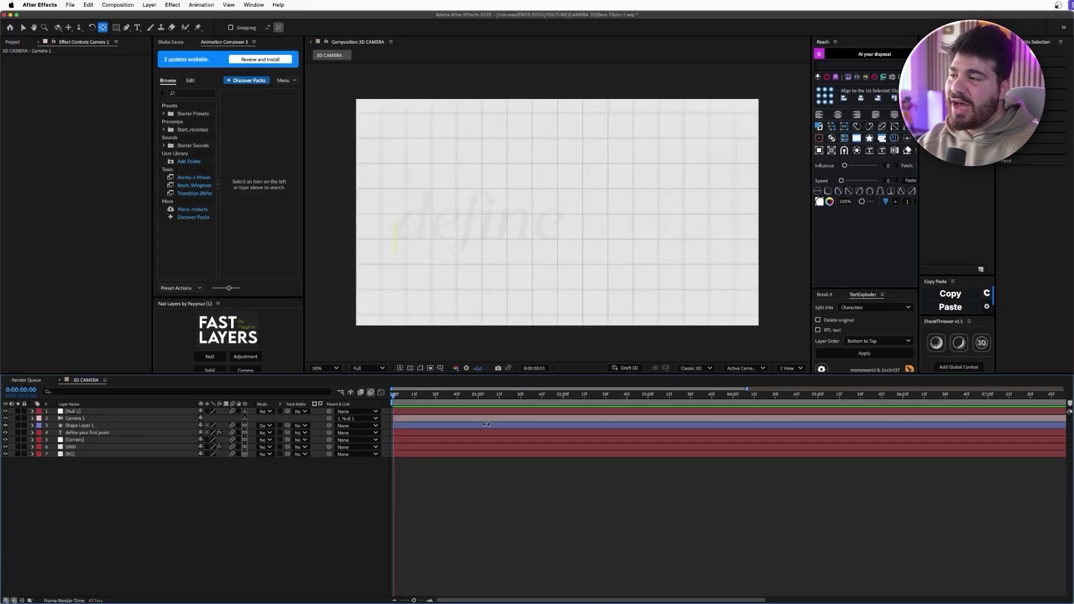
{"action": "key", "text": "space"}
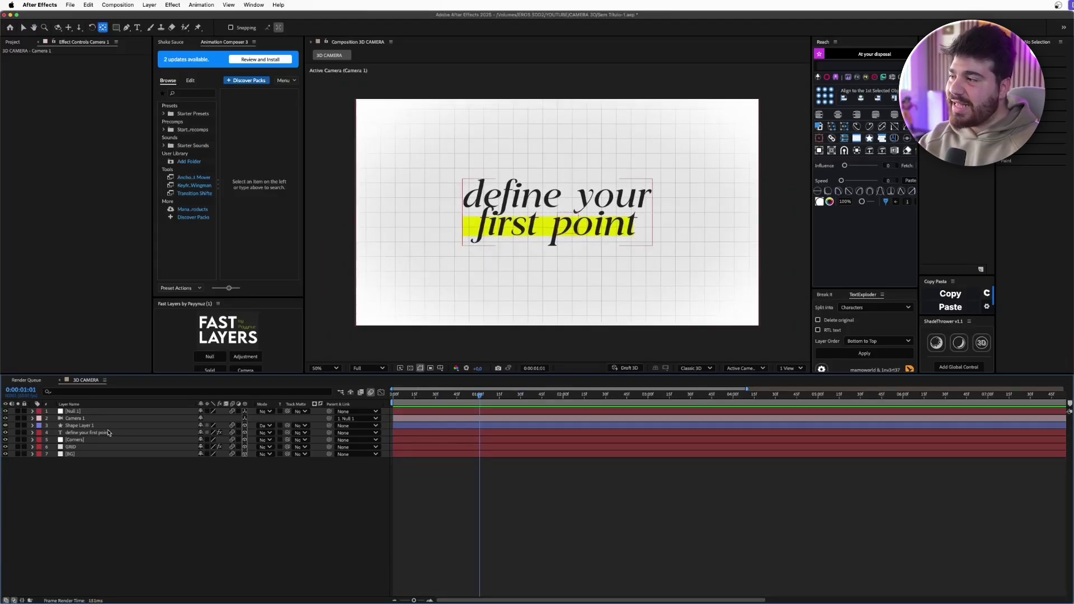
- Duplicate the highlight and text layers, move the copies to the top of the layer stack and place them diagonally below the original text
{"action": "left_click", "coordinate": [84, 425]}
{"action": "left_click", "coordinate": [107, 433], "text": "shift"}
{"action": "key", "text": "super+d"}
{"action": "left_click_drag", "start_coordinate": [115, 433], "coordinate": [113, 409]}
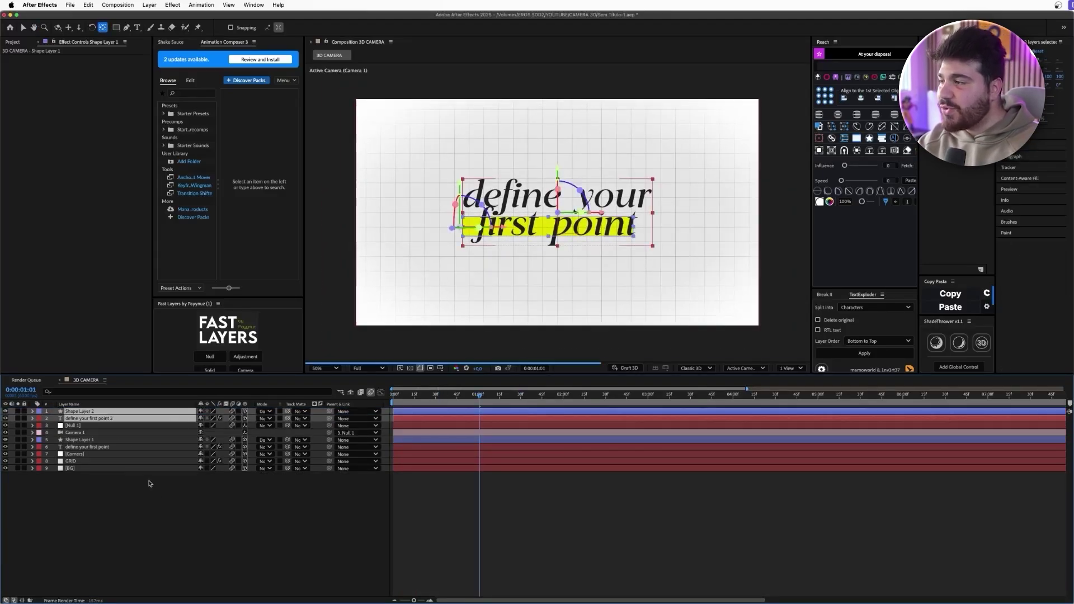
{"action": "key", "text": "v"}
{"action": "mouse_move", "coordinate": [593, 237]}
{"action": "left_mouse_down"}
{"action": "mouse_move", "coordinate": [711, 317]}
{"action": "mouse_move", "coordinate": [749, 324]}
{"action": "left_mouse_up"}
{"action": "left_click", "coordinate": [496, 343]}
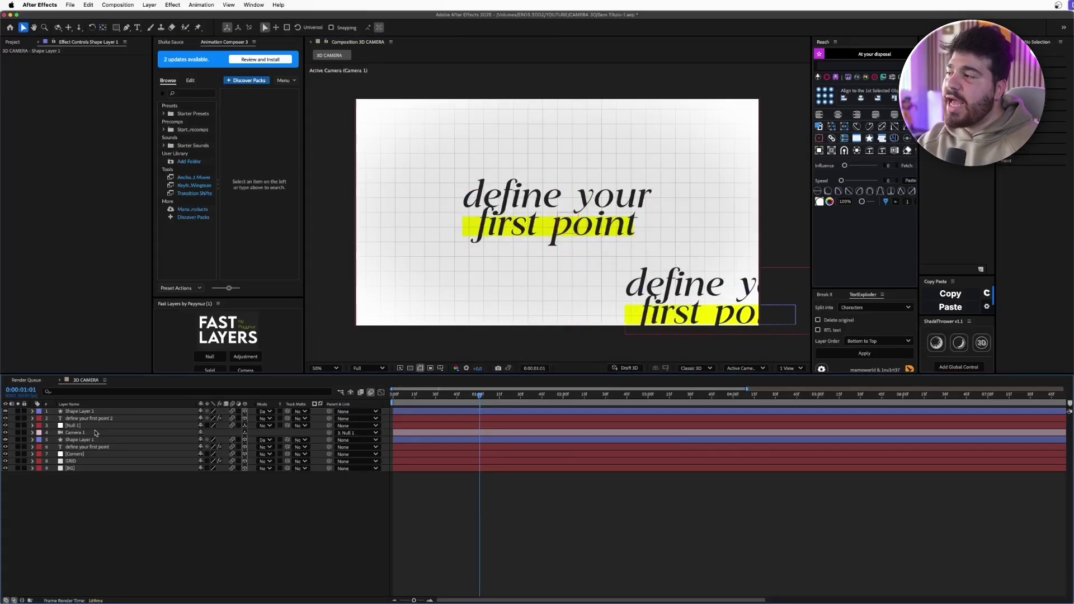
- Move the Null 1 and Camera 1 layers to the top of the layer stack
{"action": "left_click", "coordinate": [95, 427]}
{"action": "left_click", "coordinate": [96, 432], "text": "shift"}
{"action": "left_click_drag", "start_coordinate": [95, 431], "coordinate": [95, 411]}
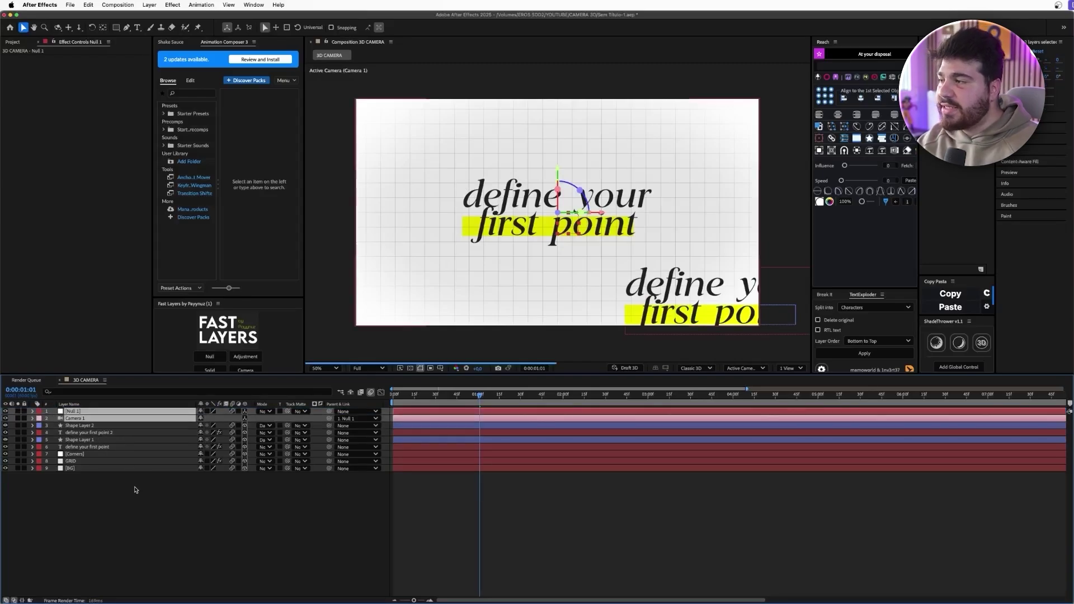
- Reveal Camera 1's animated properties and scrub back to 0:00:00:29, ahead of its second pair of keyframes
{"action": "left_click", "coordinate": [136, 487]}
{"action": "left_click", "coordinate": [101, 413]}
{"action": "left_click", "coordinate": [484, 417]}
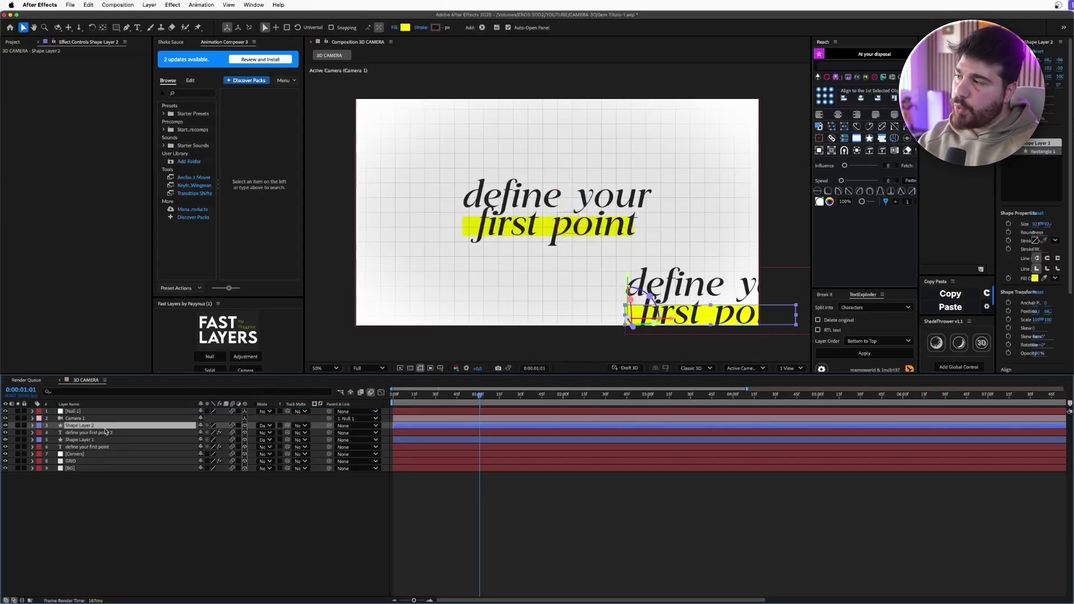
{"action": "key", "text": "u"}
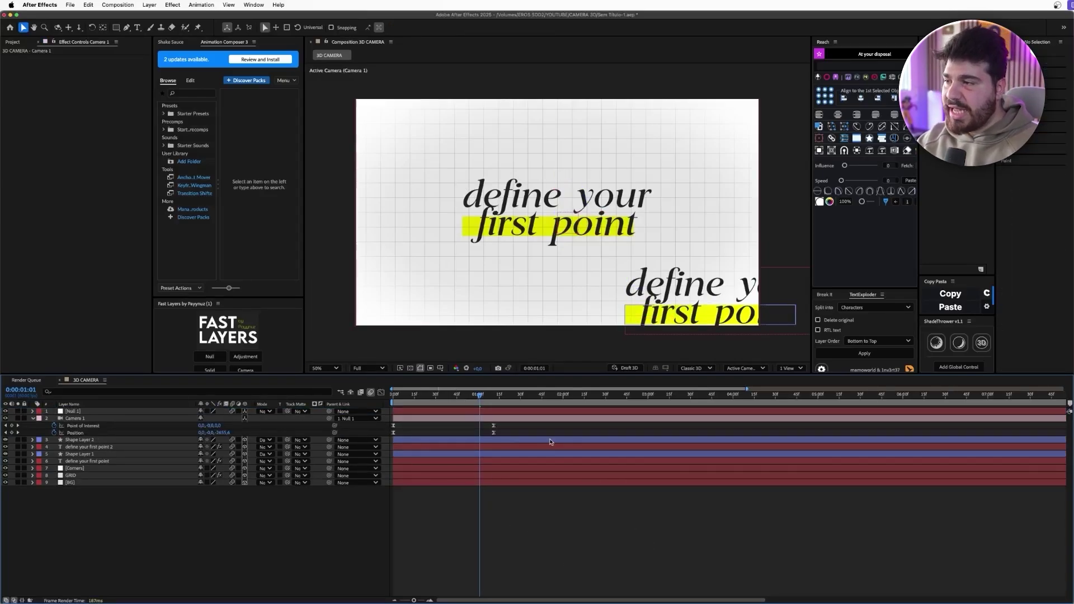
{"action": "left_click_drag", "start_coordinate": [446, 407], "coordinate": [434, 417]}
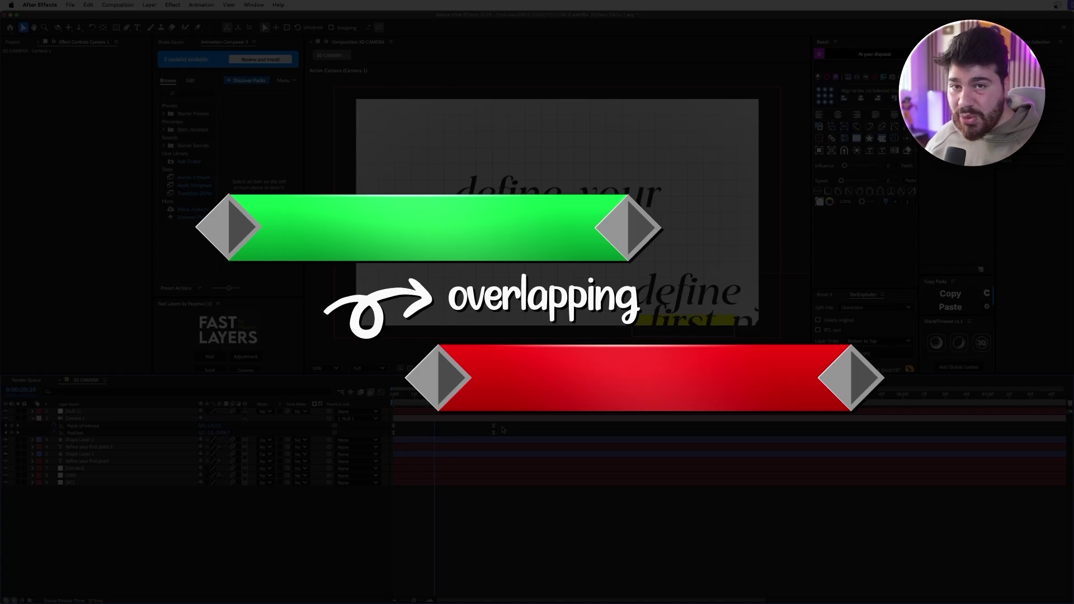
- Reveal Null 1's Position and Scale and start keyframing both at 0:00:00:52, overlapping the end of the camera move
{"action": "left_click", "coordinate": [132, 413]}
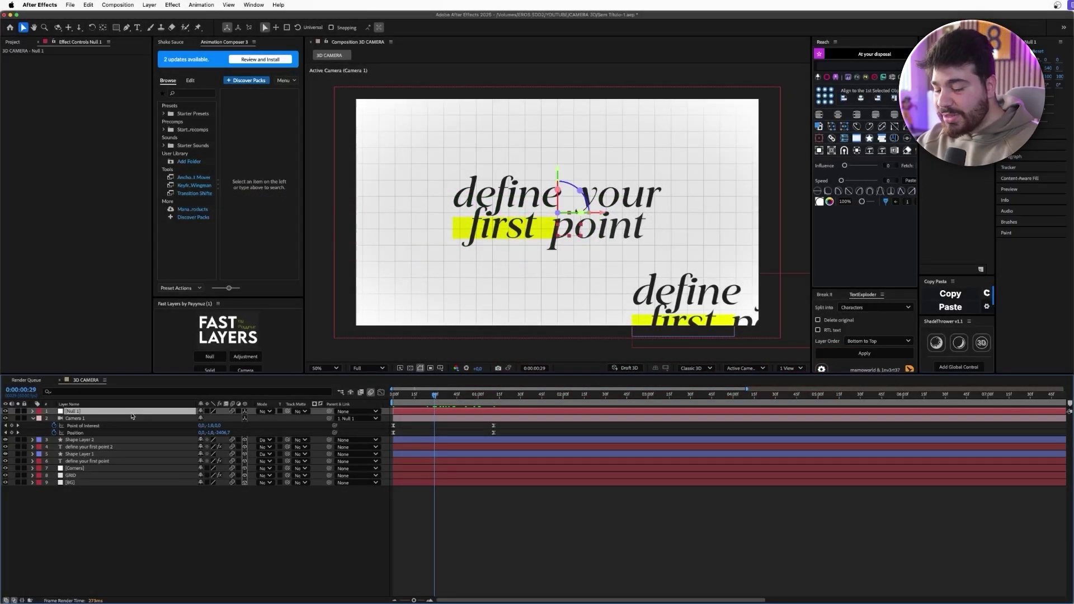
{"action": "key", "text": "p"}
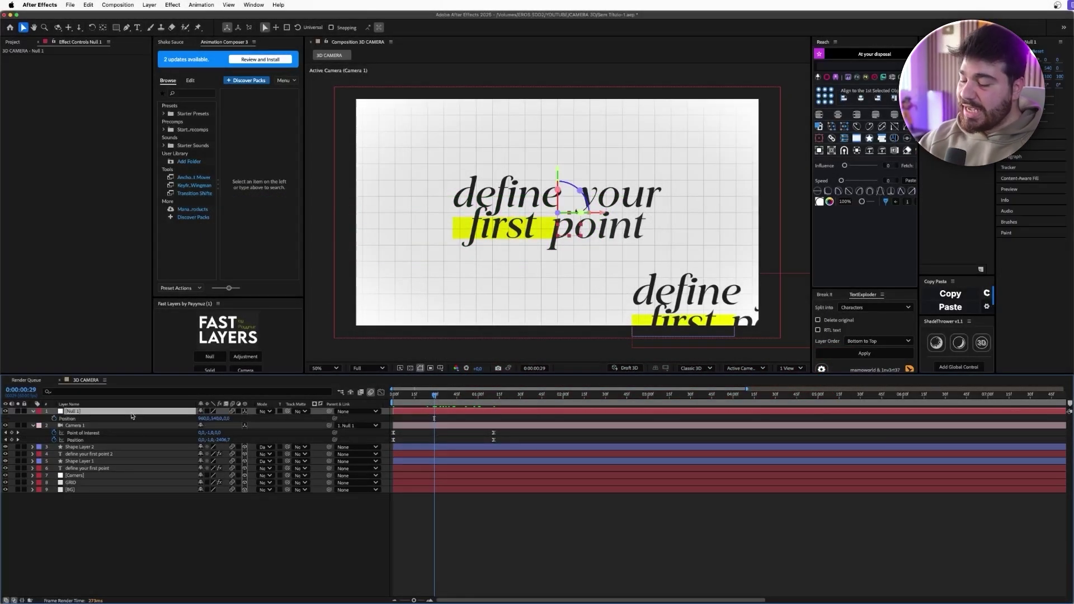
{"action": "key", "text": "shift+s"}
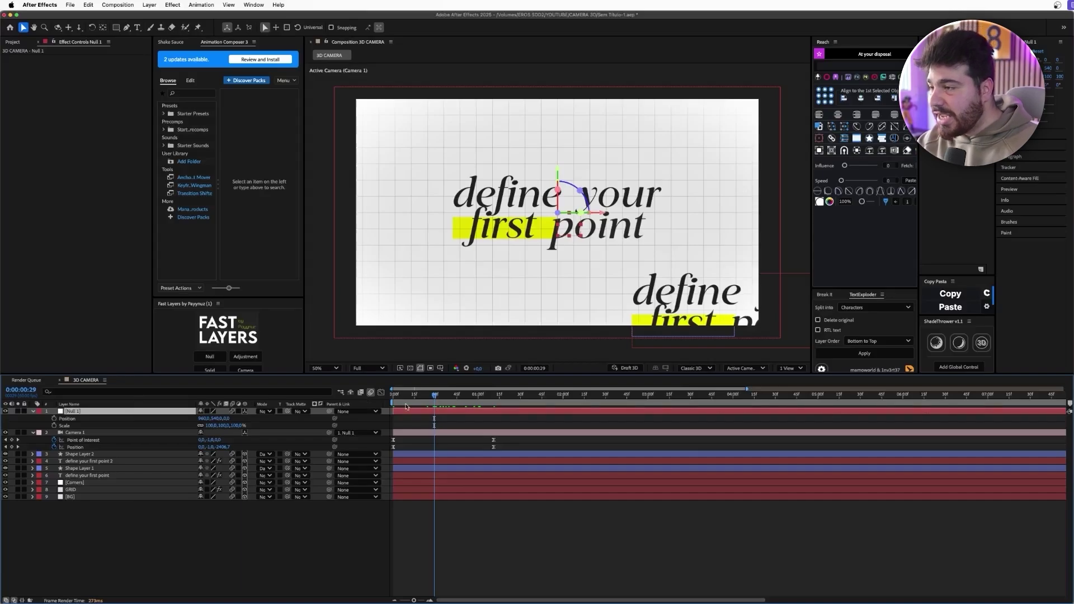
{"action": "left_click", "coordinate": [464, 403]}
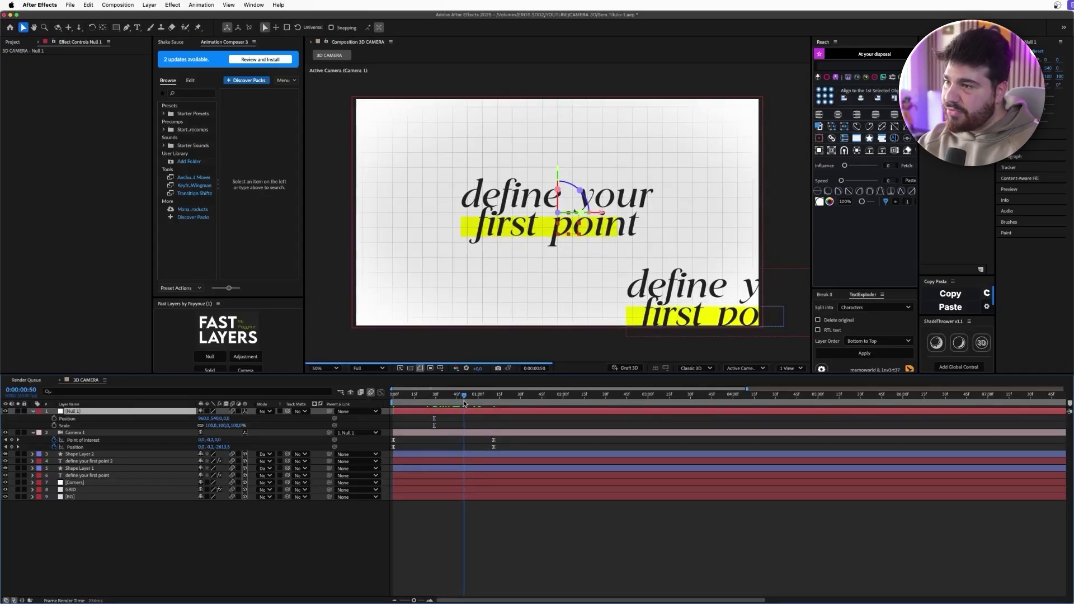
{"action": "left_click_drag", "start_coordinate": [464, 399], "coordinate": [466, 399]}
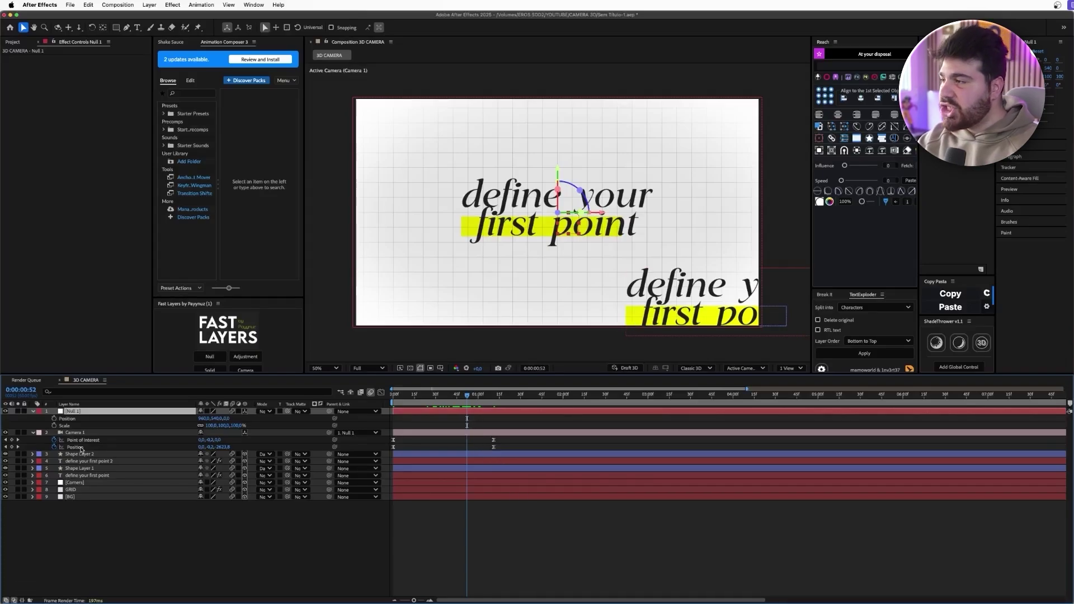
{"action": "left_click", "coordinate": [54, 419]}
{"action": "left_click", "coordinate": [54, 425]}
- At 0:00:02:05, keyframe Null 1's Scale at 73 % and Position at 1723, 935, centring the second text with the grid overlay on
{"action": "left_click_drag", "start_coordinate": [497, 402], "coordinate": [570, 404]}
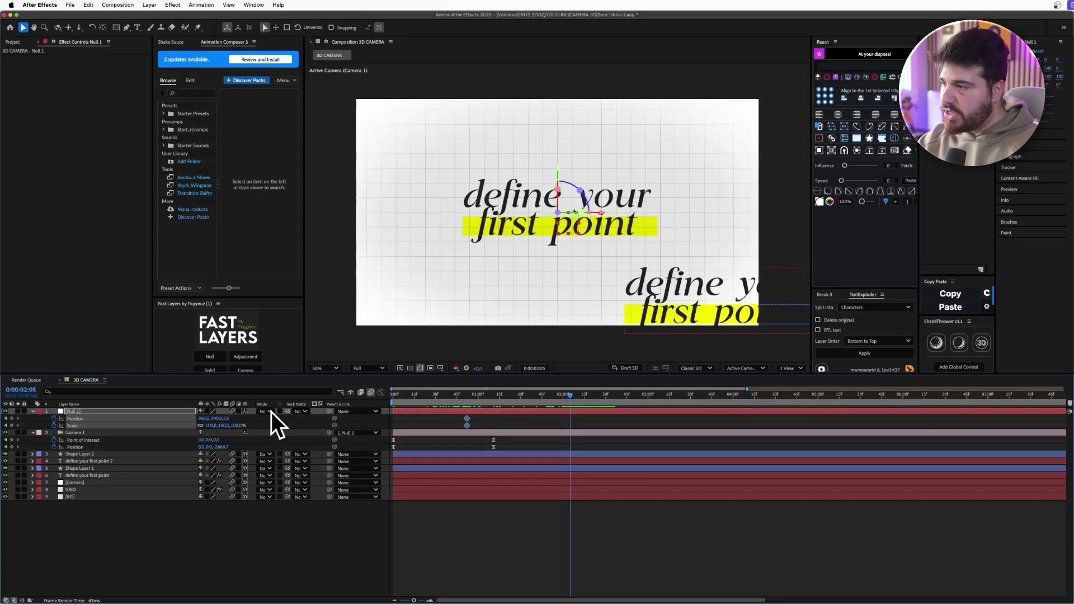
{"action": "mouse_move", "coordinate": [216, 419]}
{"action": "left_mouse_down"}
{"action": "mouse_move", "coordinate": [242, 418]}
{"action": "mouse_move", "coordinate": [213, 419]}
{"action": "mouse_move", "coordinate": [230, 420]}
{"action": "left_mouse_up"}
{"action": "left_click_drag", "start_coordinate": [495, 418], "coordinate": [471, 417]}
{"action": "left_click_drag", "start_coordinate": [219, 418], "coordinate": [296, 401]}
{"action": "key", "text": "Up"}
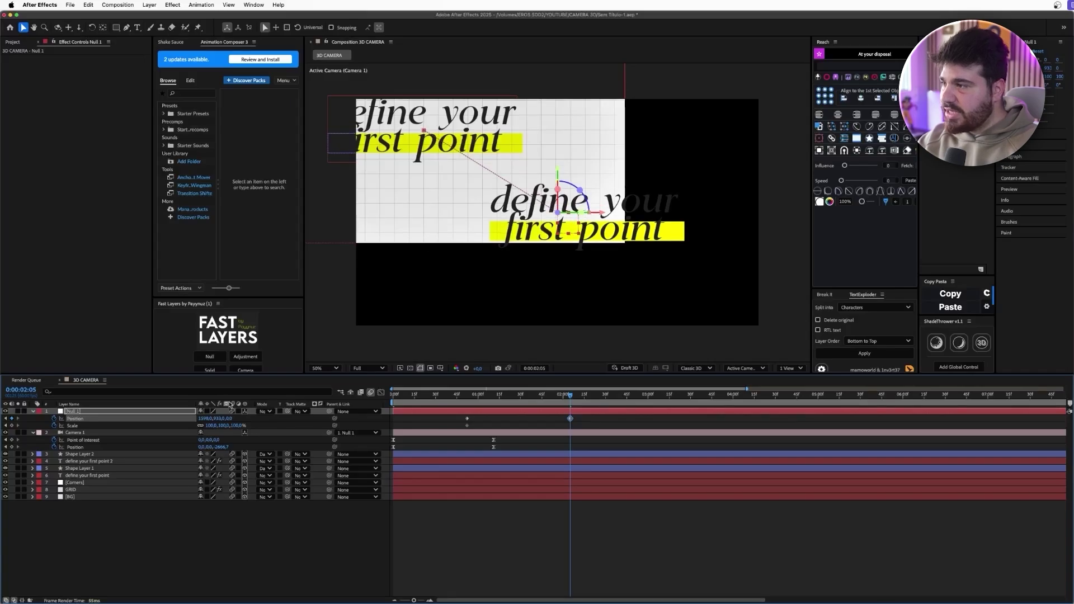
{"action": "mouse_move", "coordinate": [203, 419]}
{"action": "left_mouse_down"}
{"action": "mouse_move", "coordinate": [169, 418]}
{"action": "mouse_move", "coordinate": [255, 419]}
{"action": "mouse_move", "coordinate": [201, 425]}
{"action": "mouse_move", "coordinate": [224, 419]}
{"action": "left_mouse_up"}
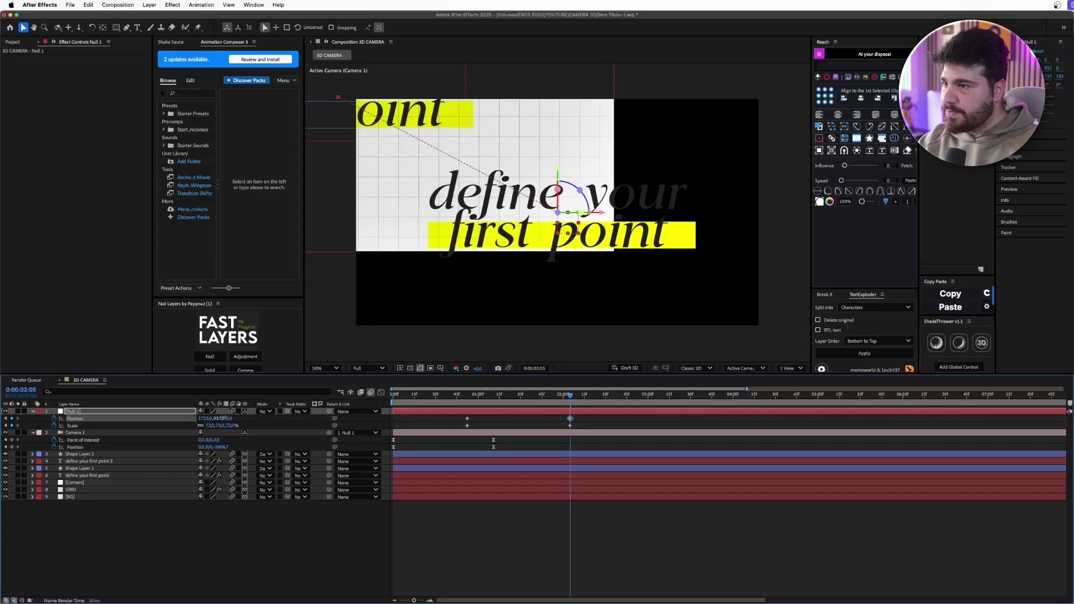
{"action": "left_click", "coordinate": [440, 368]}
{"action": "left_click", "coordinate": [463, 385]}
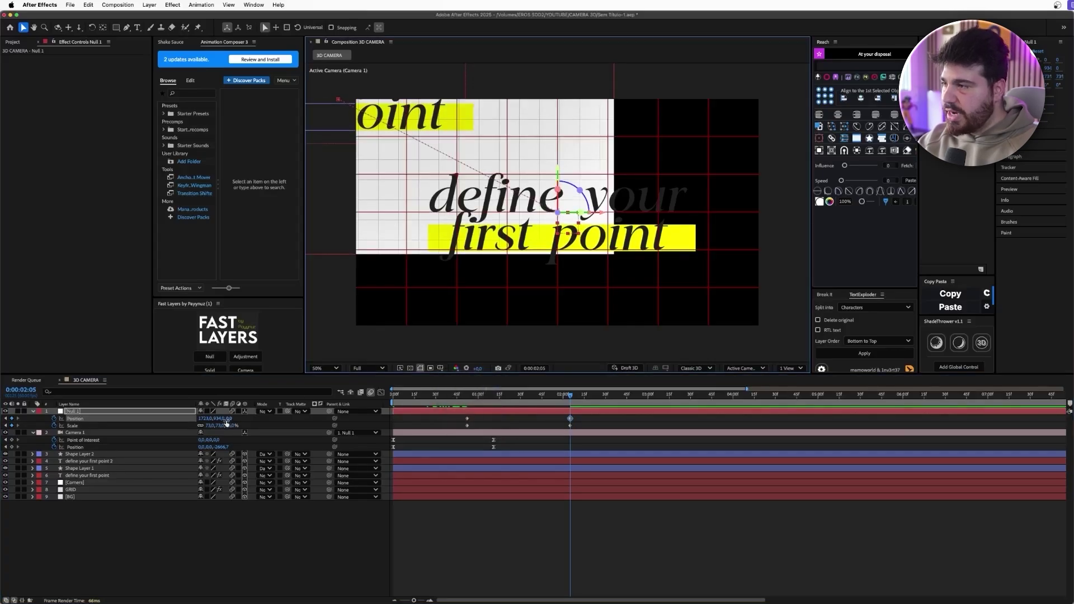
{"action": "left_click_drag", "start_coordinate": [219, 419], "coordinate": [220, 419]}
- Enlarge the second text and its highlight and rotate them slightly clockwise together
{"action": "left_click", "coordinate": [116, 460]}
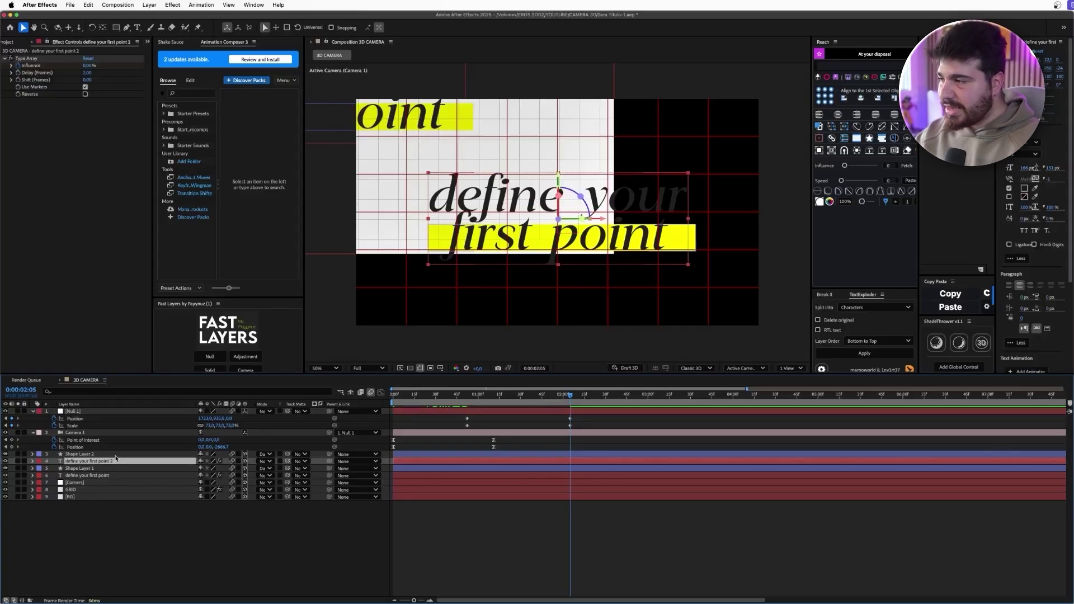
{"action": "left_click", "coordinate": [118, 454], "text": "shift"}
{"action": "left_click_drag", "start_coordinate": [558, 219], "coordinate": [803, 293]}
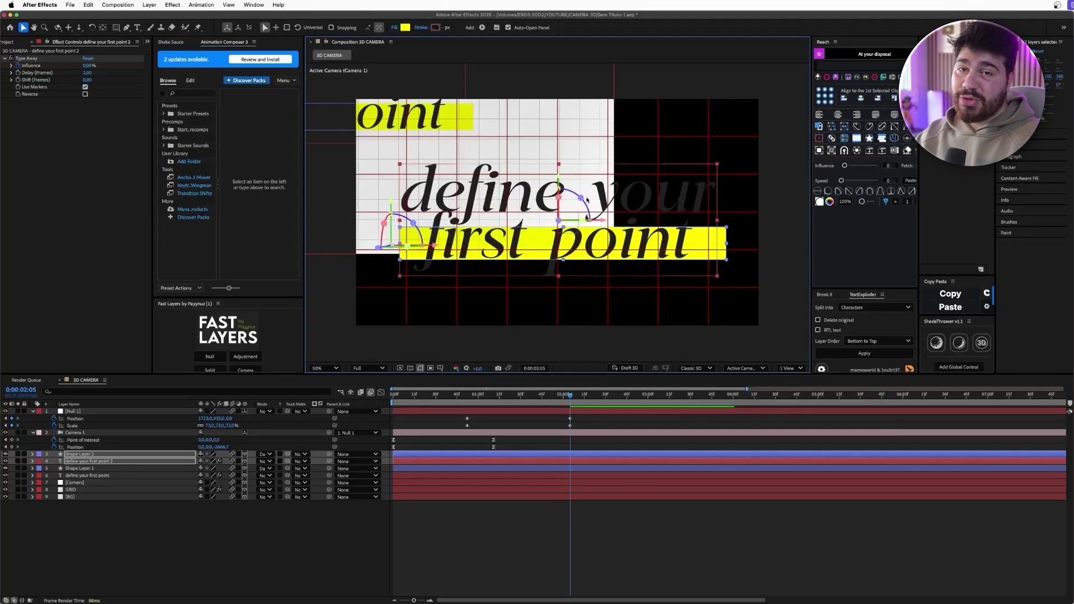
{"action": "left_click_drag", "start_coordinate": [582, 196], "coordinate": [587, 210]}
- Move the second highlight, Shape Layer 2, slightly up so it sits behind the rotated "first point" line
{"action": "left_click", "coordinate": [89, 512]}
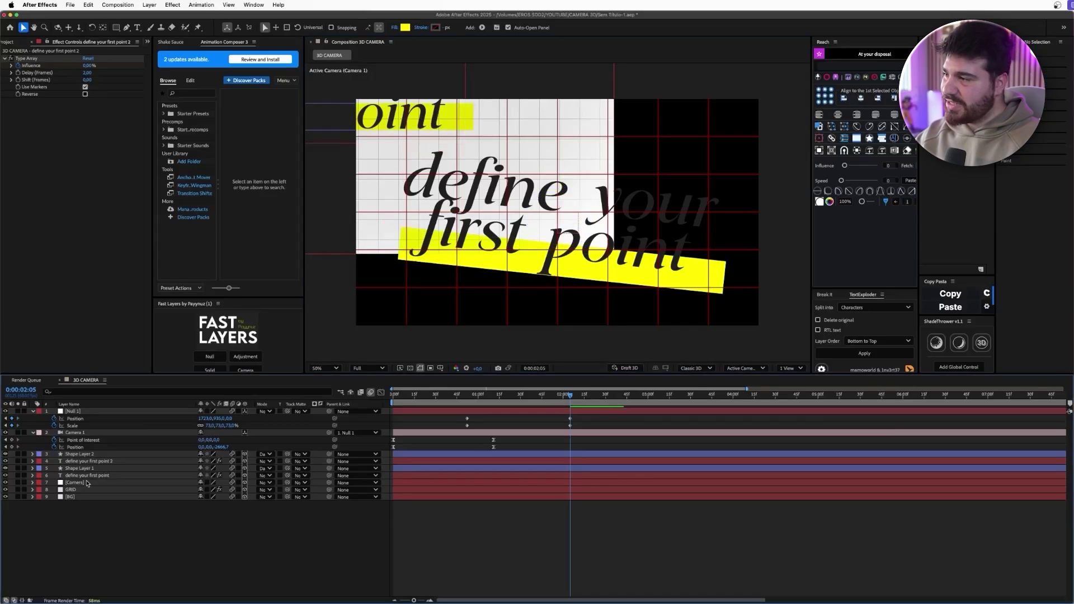
{"action": "left_click", "coordinate": [89, 454]}
{"action": "left_click_drag", "start_coordinate": [401, 202], "coordinate": [399, 242]}
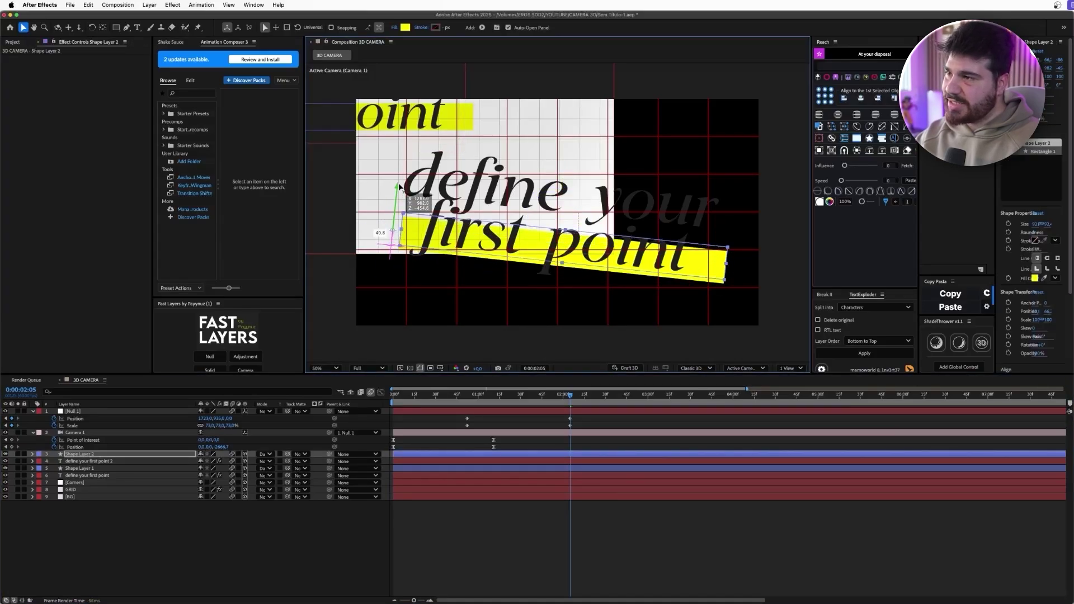
- Keyframe Null 1's Z Rotation at 0° at 0:00:00:52 and 6° at 0:00:02:05 to level the second text
{"action": "left_click", "coordinate": [129, 412]}
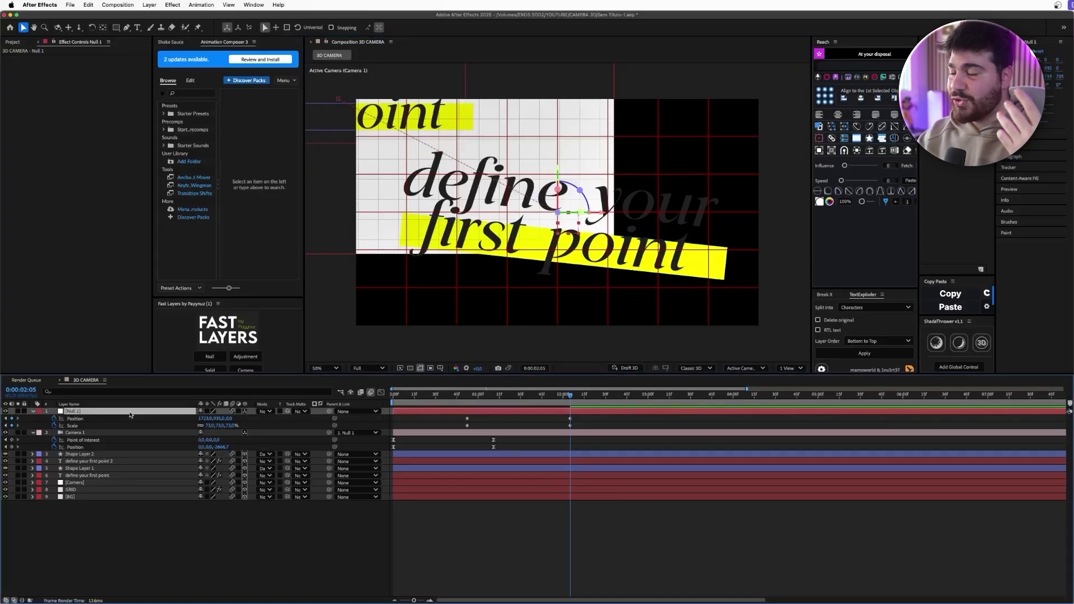
{"action": "key", "text": "shift+r"}
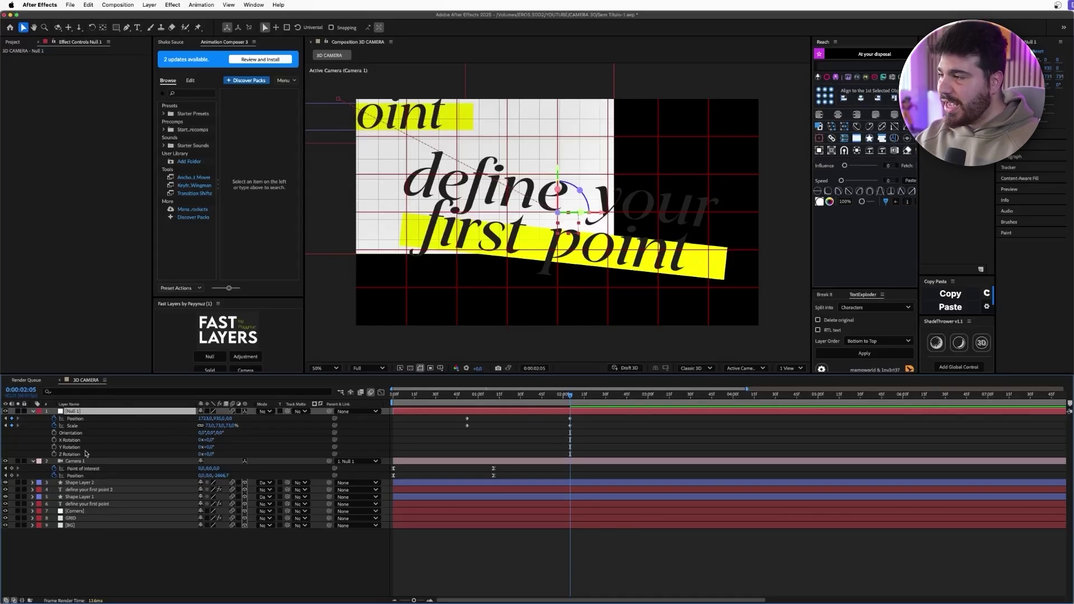
{"action": "left_click", "coordinate": [54, 454]}
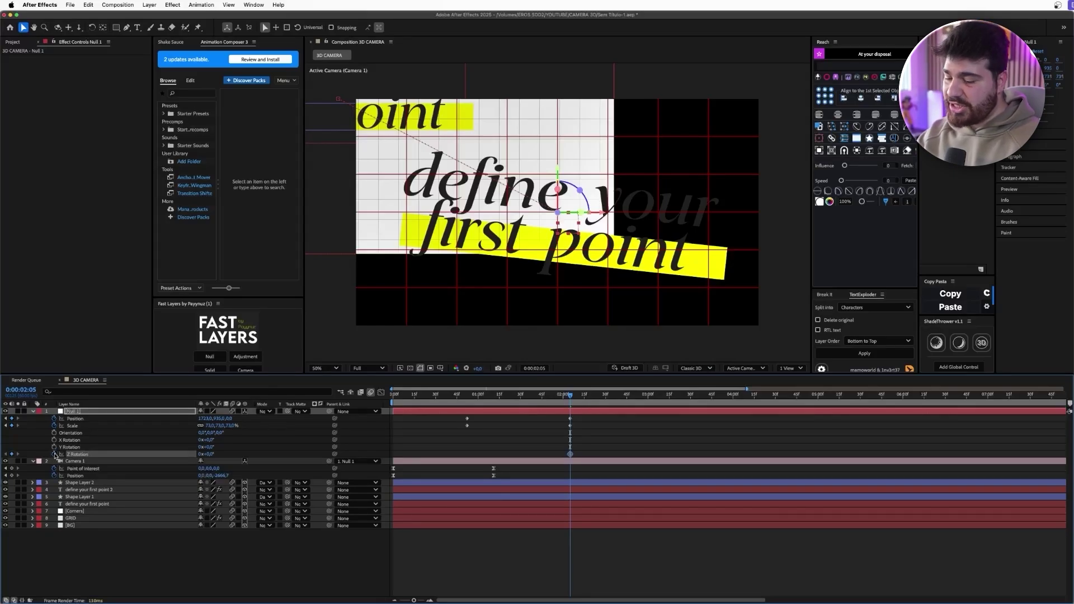
{"action": "key", "text": "j"}
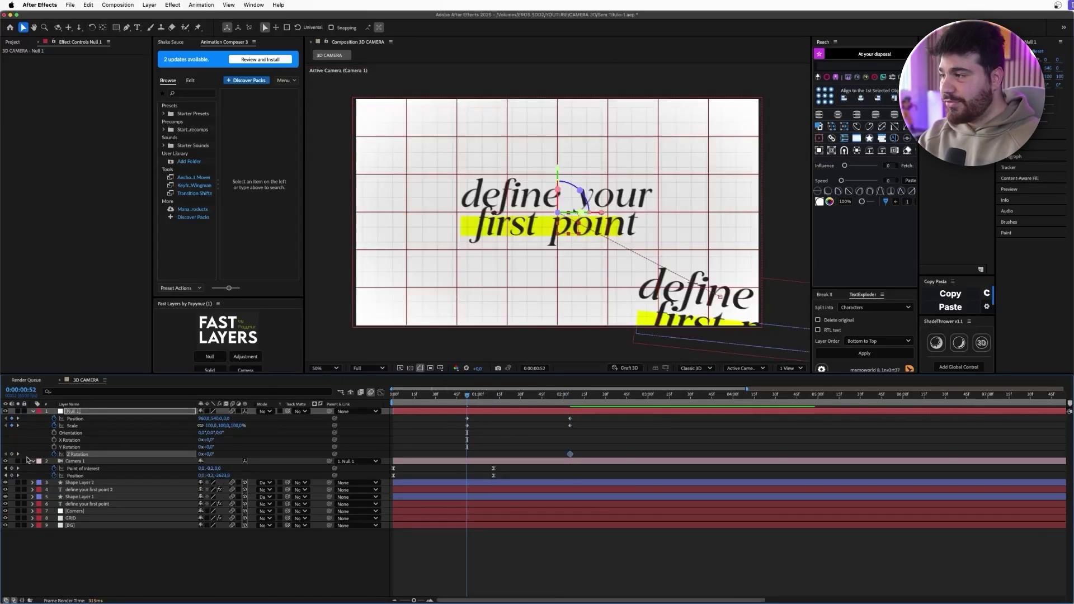
{"action": "left_click", "coordinate": [18, 454]}
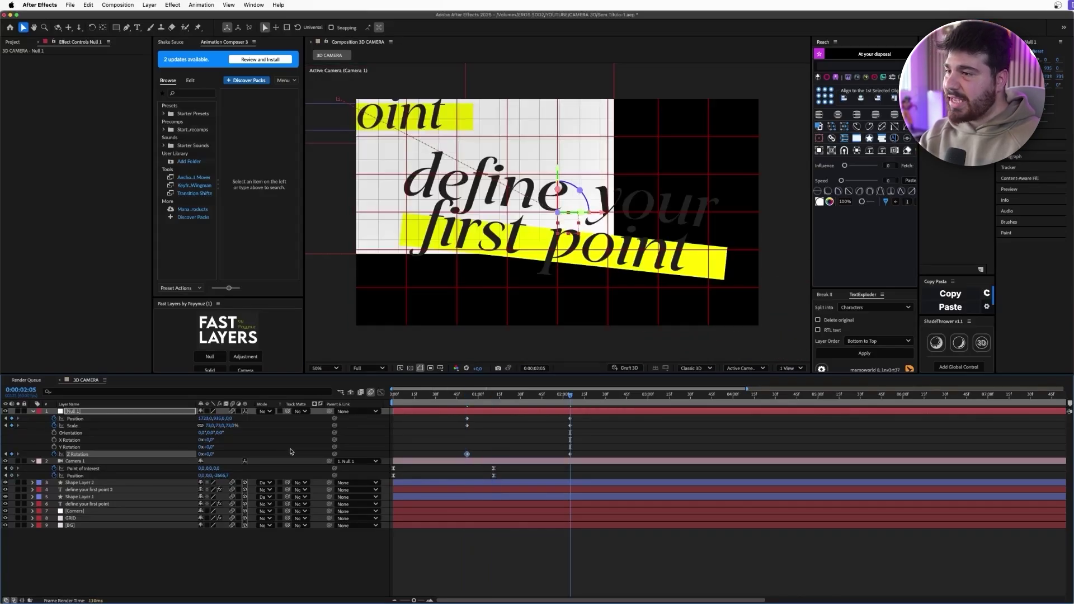
{"action": "left_click_drag", "start_coordinate": [209, 454], "coordinate": [215, 454]}
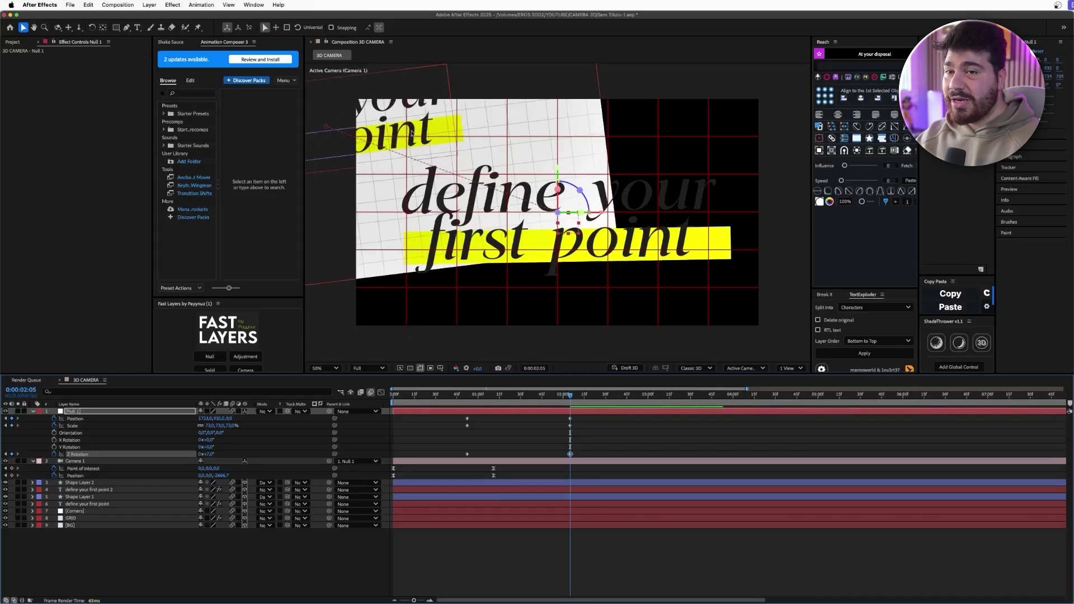
- Scale the BG layer up to 274 % so it fills the frame behind the second text
{"action": "left_click", "coordinate": [570, 202]}
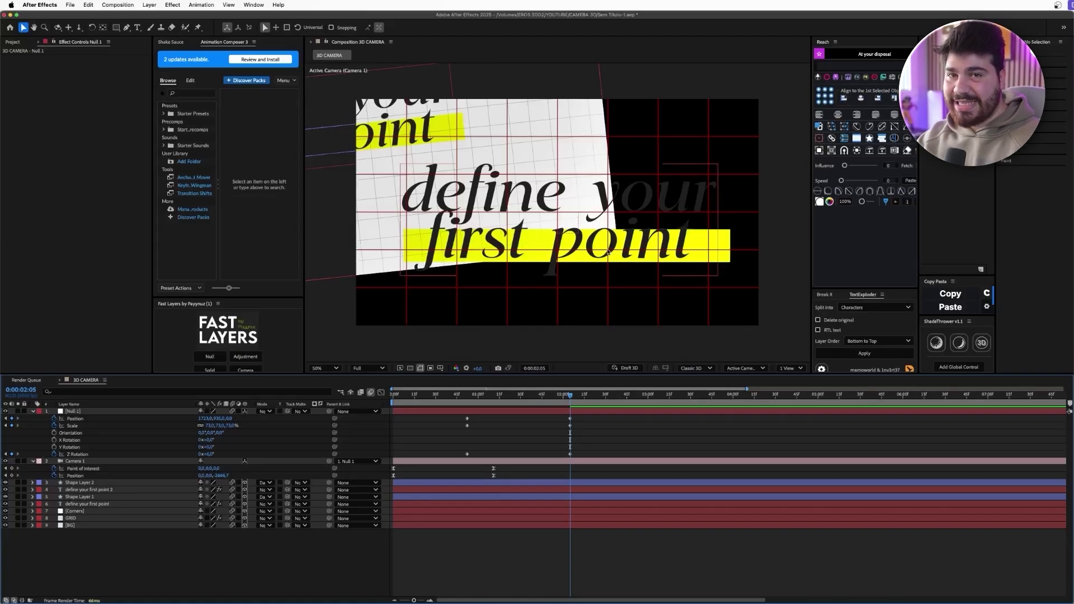
{"action": "left_click", "coordinate": [143, 526]}
{"action": "left_click_drag", "start_coordinate": [215, 537], "coordinate": [246, 537]}
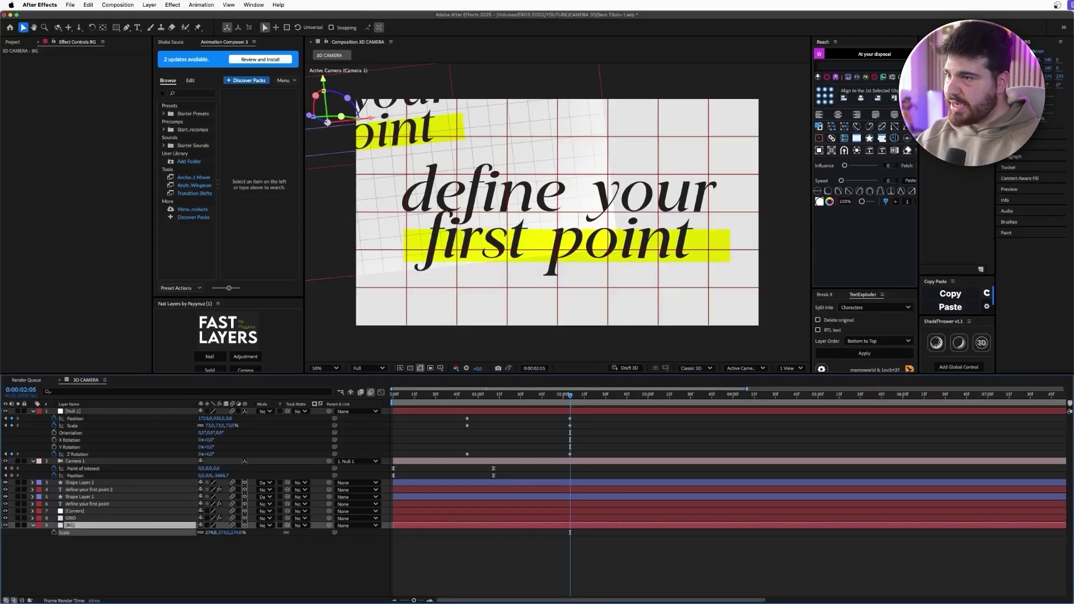
- Find the Motion Tile effect and apply it to the GRID layer
{"action": "left_click", "coordinate": [147, 519]}
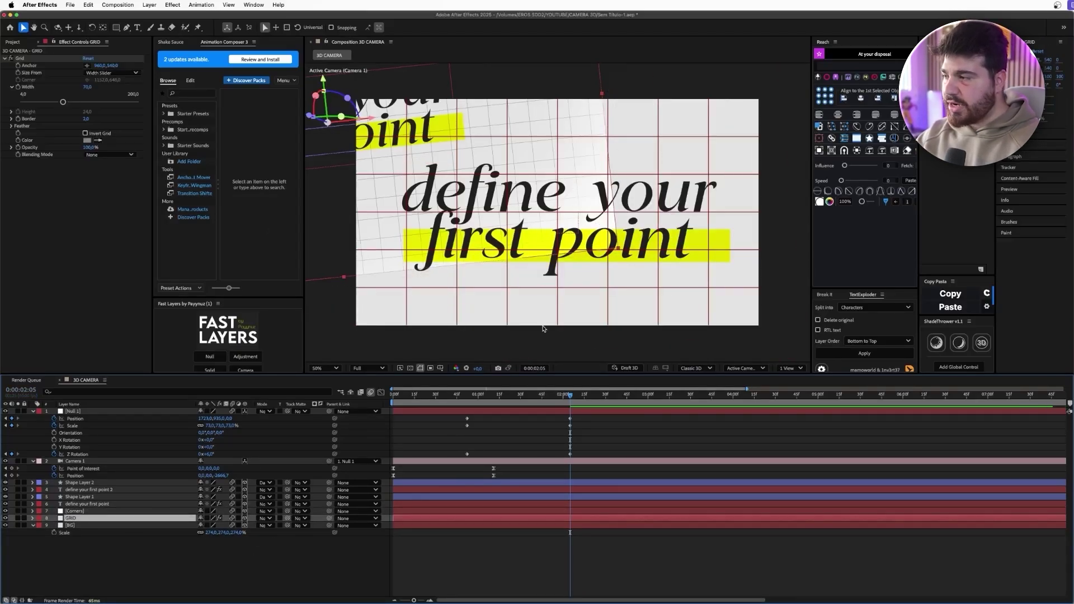
{"action": "left_click", "coordinate": [944, 52]}
{"action": "type", "text": "mot"}
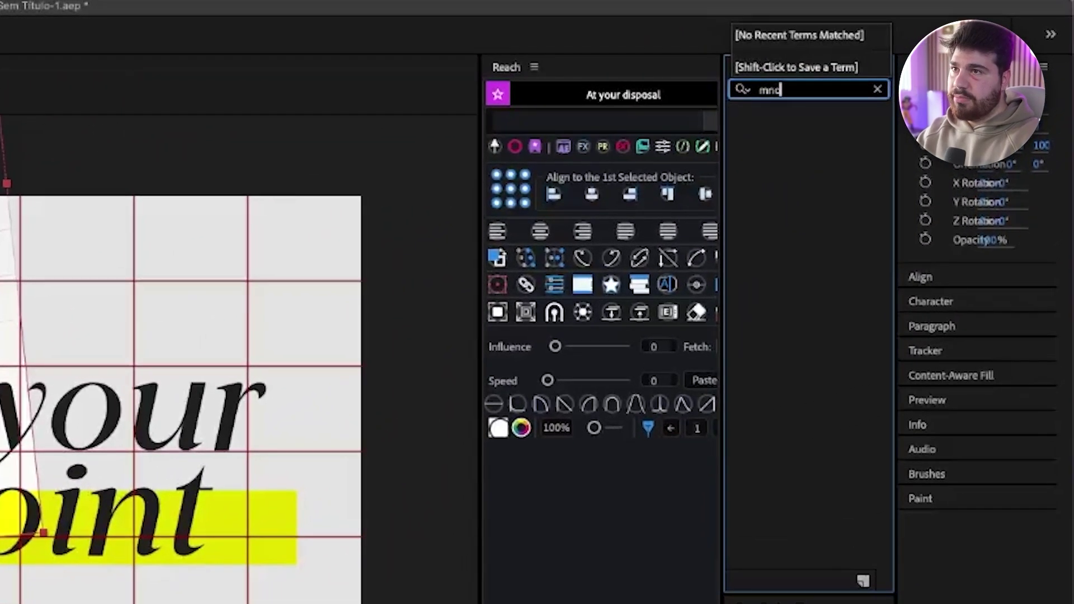
{"action": "type", "text": "ion"}
{"action": "double_click", "coordinate": [799, 206]}
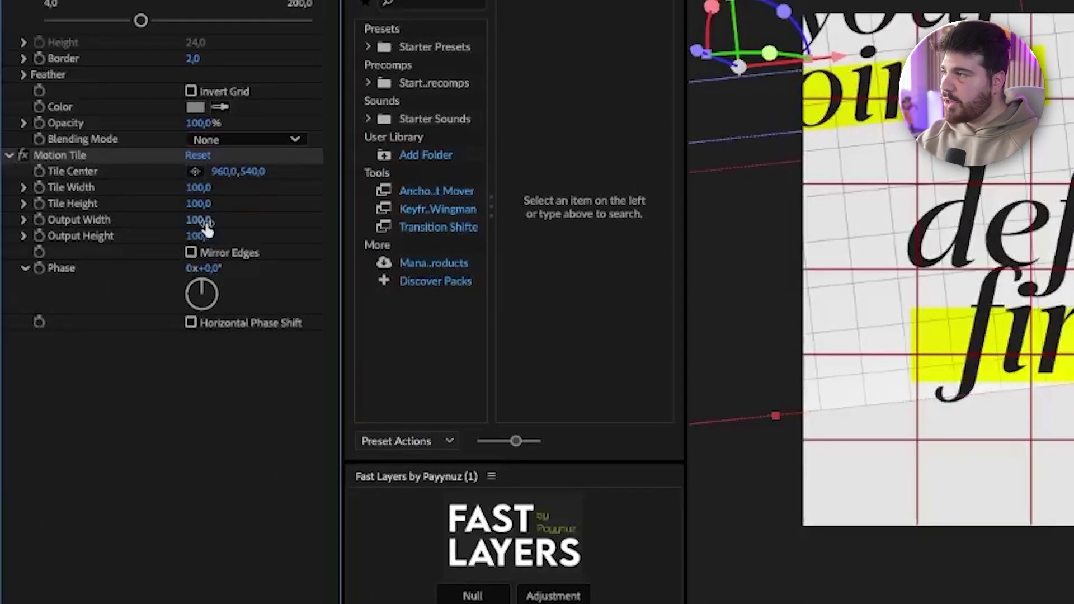
- Set Motion Tile's Output Width and Output Height to 400 on GRID and copy the effect to the Corners layer
{"action": "left_click", "coordinate": [199, 220]}
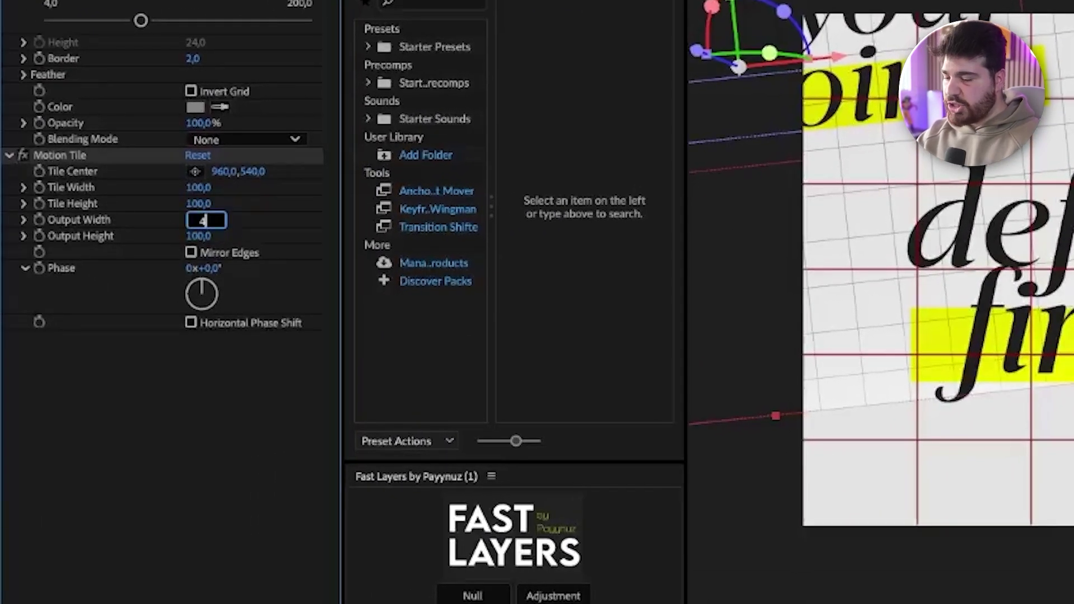
{"action": "type", "text": "400"}
{"action": "key", "text": "Return"}
{"action": "left_click", "coordinate": [198, 236]}
{"action": "type", "text": "4"}
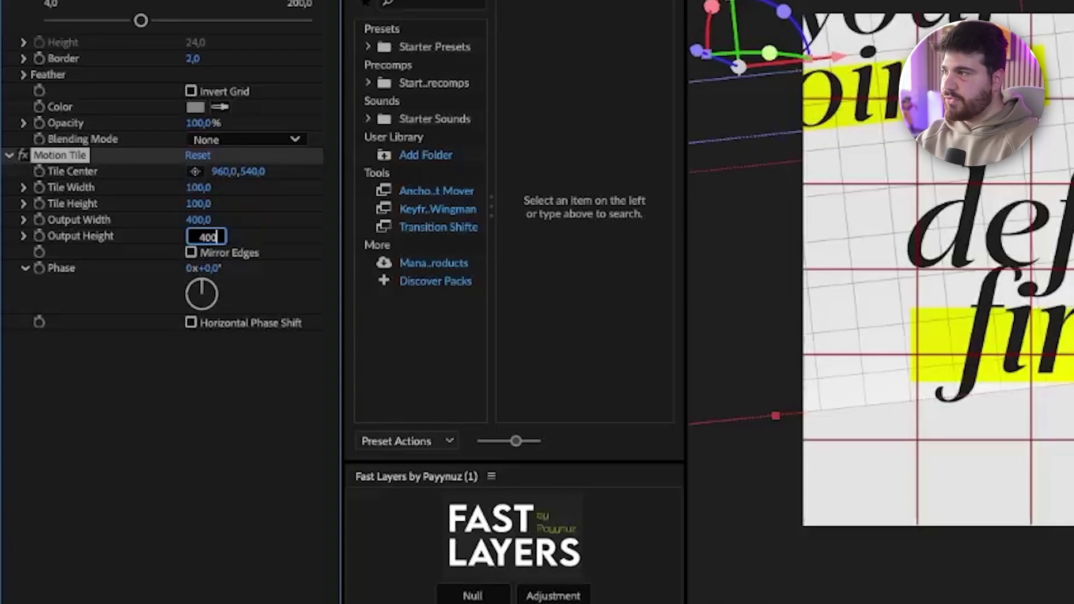
{"action": "type", "text": "00"}
{"action": "key", "text": "Return"}
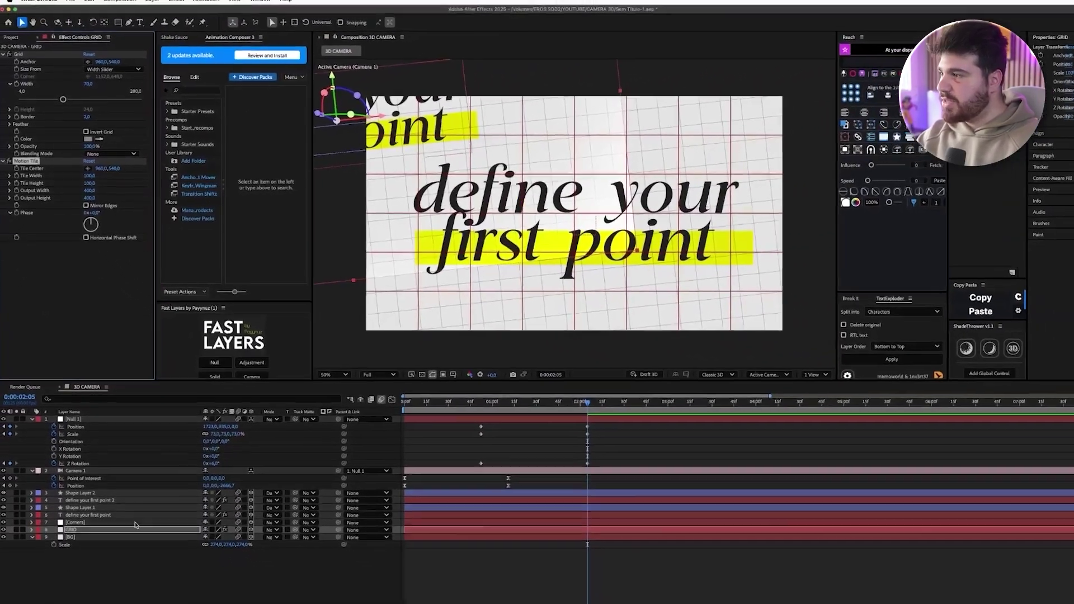
{"action": "left_click", "coordinate": [134, 522]}
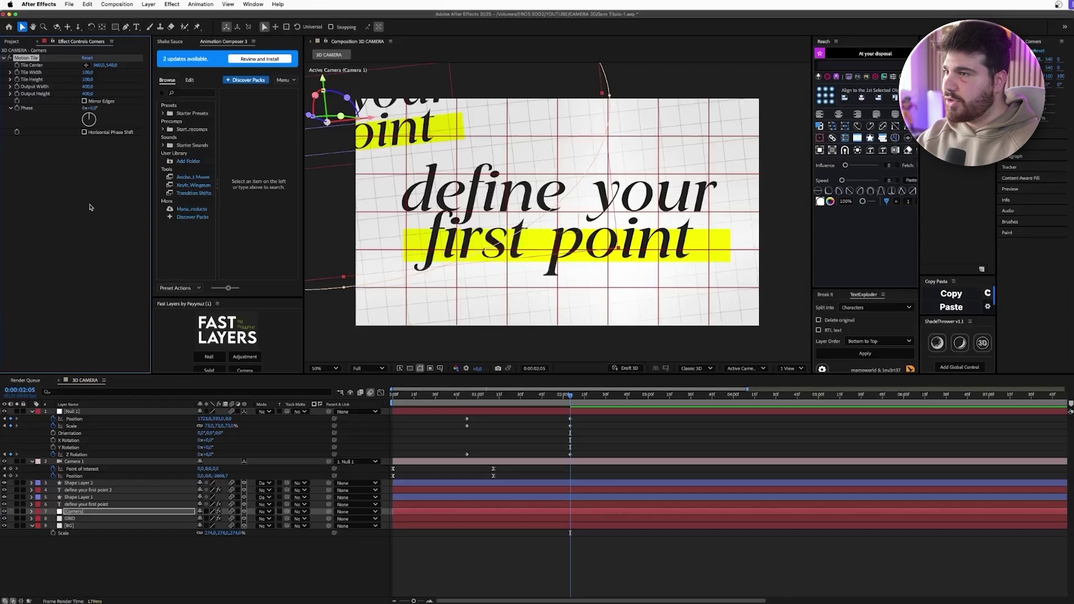
{"action": "left_click", "coordinate": [203, 565]}
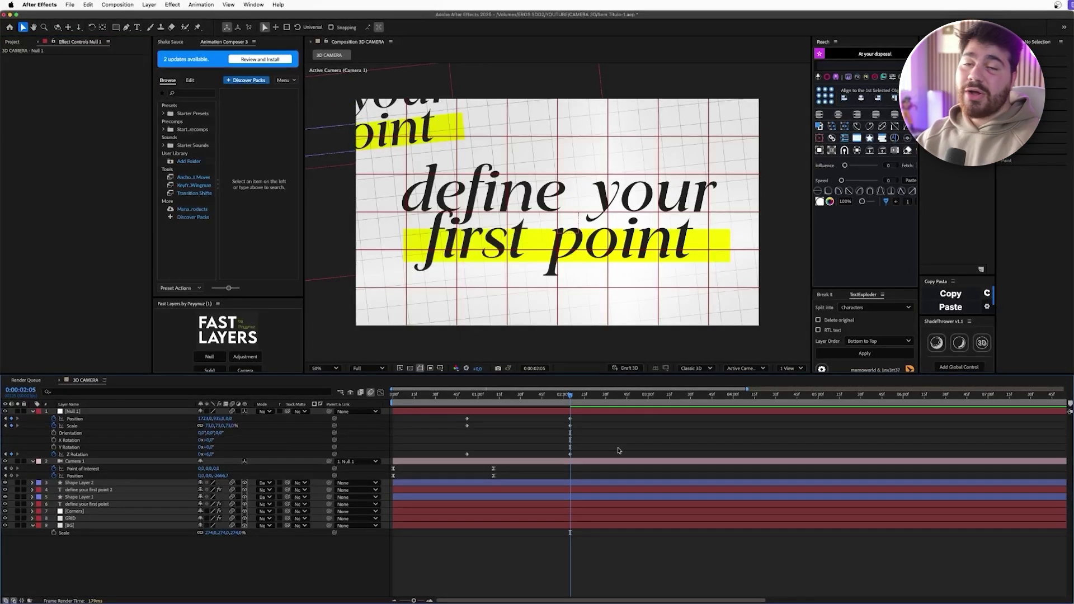
- Apply Easy Ease to all of Null 1's Position, Scale and Z Rotation keyframes
{"action": "left_click_drag", "start_coordinate": [585, 458], "coordinate": [465, 416]}
{"action": "right_click", "coordinate": [570, 454]}
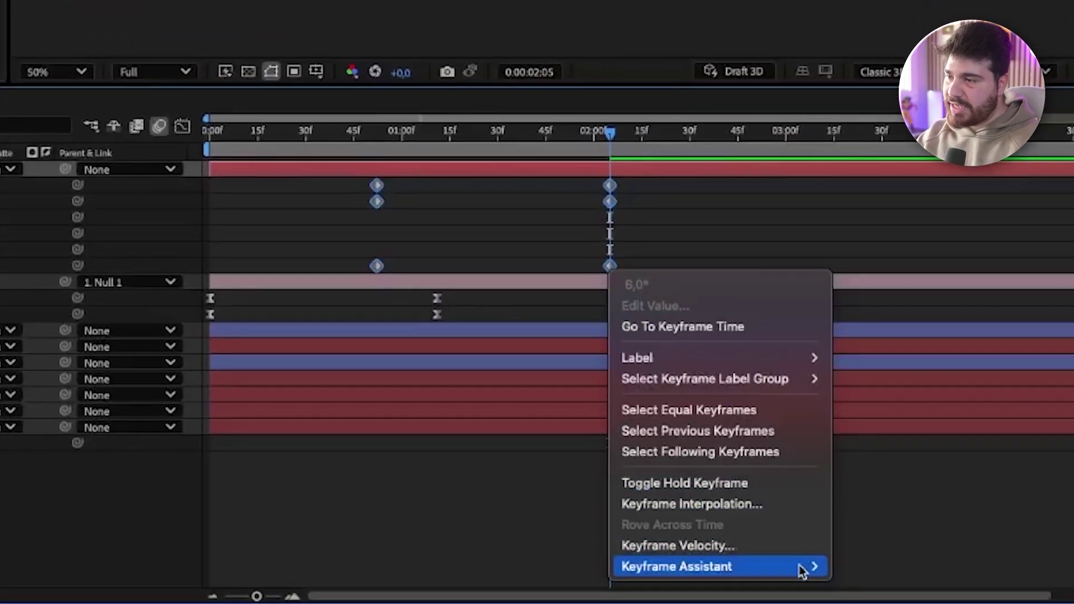
{"action": "mouse_move", "coordinate": [803, 567]}
{"action": "left_click", "coordinate": [874, 457]}
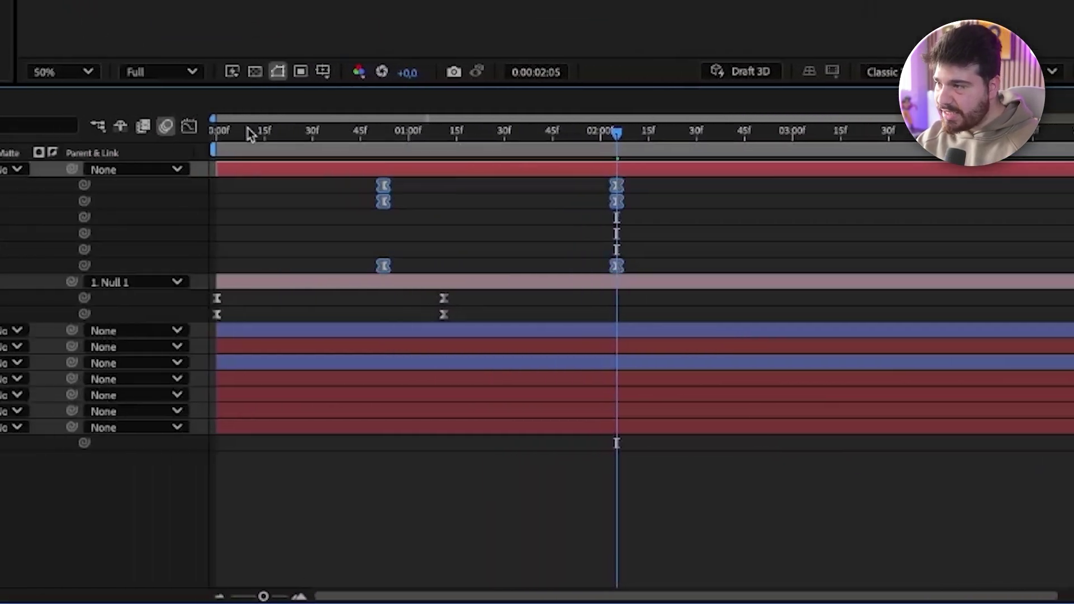
- Reshape the speed graph of Null 1's move to peak early at about 2900 and slow gradually into the last keyframes
{"action": "left_click", "coordinate": [275, 126]}
{"action": "left_click_drag", "start_coordinate": [729, 479], "coordinate": [537, 521]}
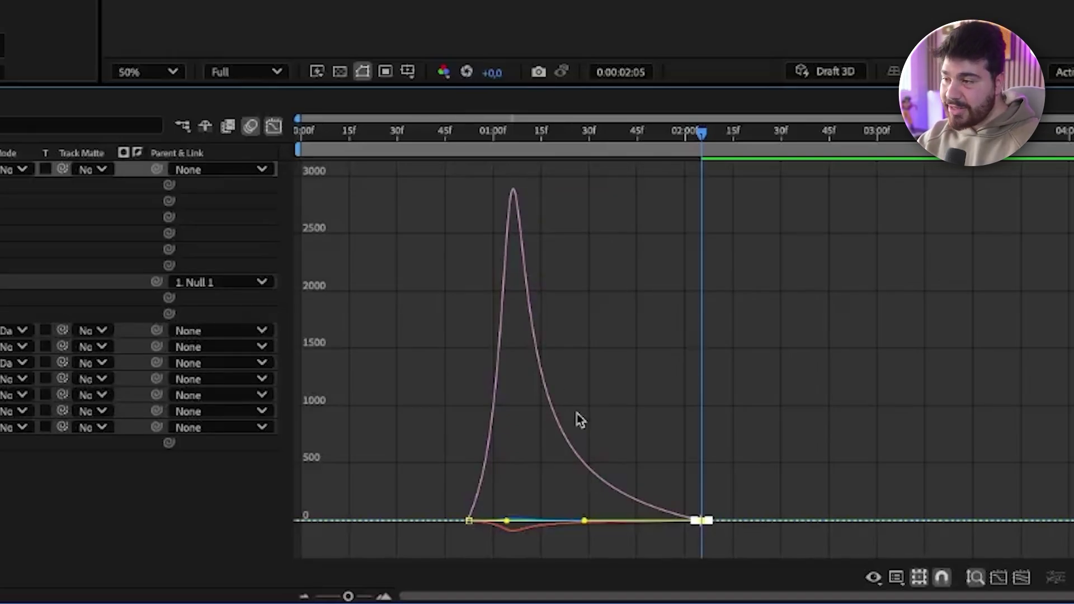
- Preview the eased camera move between the first and second texts from the start of the timeline
{"action": "left_click", "coordinate": [275, 127]}
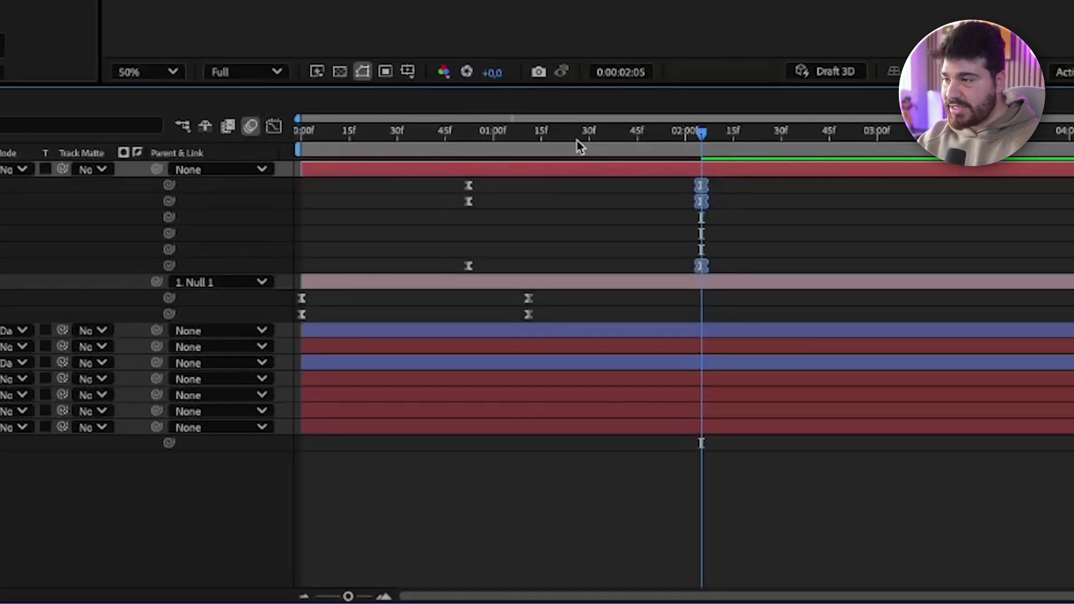
{"action": "left_click_drag", "start_coordinate": [577, 142], "coordinate": [129, 132]}
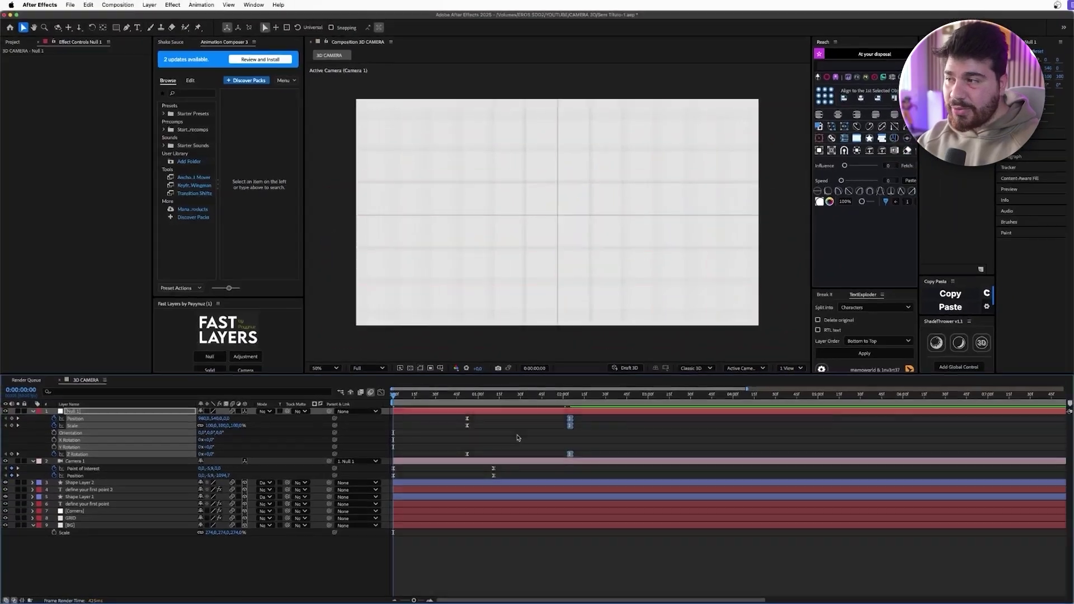
{"action": "left_click", "coordinate": [652, 477]}
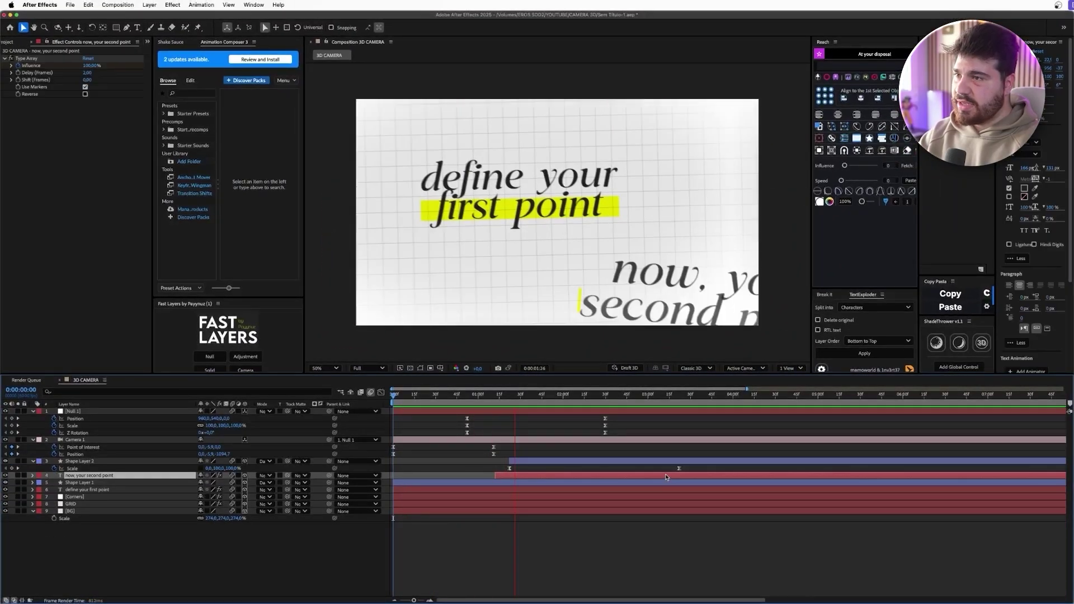
{"action": "key", "text": "space"}
{"action": "left_click_drag", "start_coordinate": [571, 394], "coordinate": [554, 393]}
{"action": "key", "text": "space"}
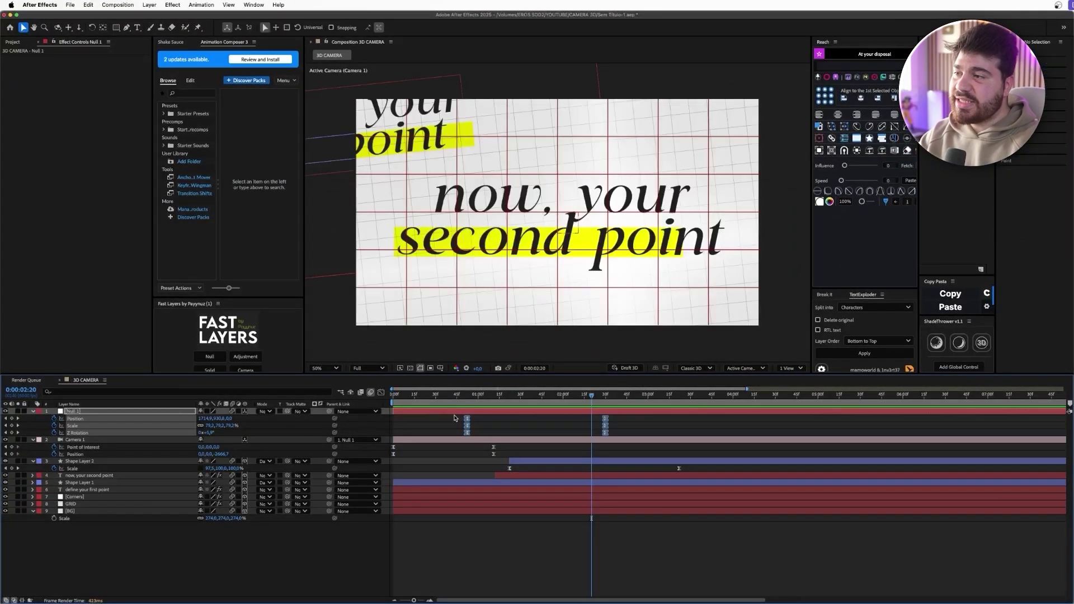
- Fine-tune the incoming easing handle of Null 1's last Position, Scale and Z Rotation keyframes in the speed graph
{"action": "left_click", "coordinate": [381, 392]}
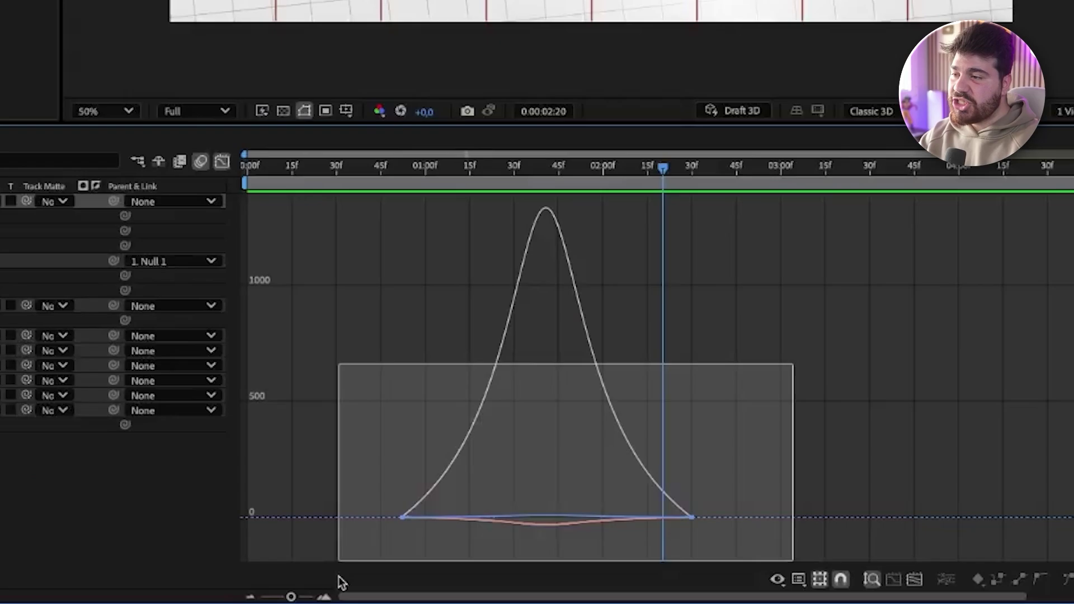
{"action": "left_click_drag", "start_coordinate": [340, 582], "coordinate": [341, 580]}
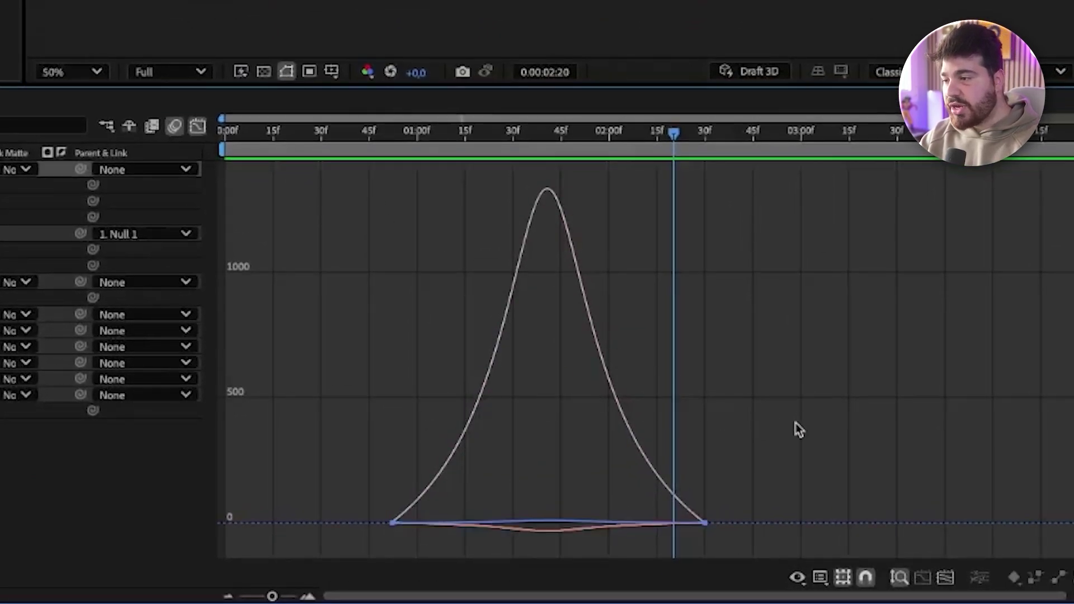
{"action": "left_click_drag", "start_coordinate": [795, 423], "coordinate": [667, 562]}
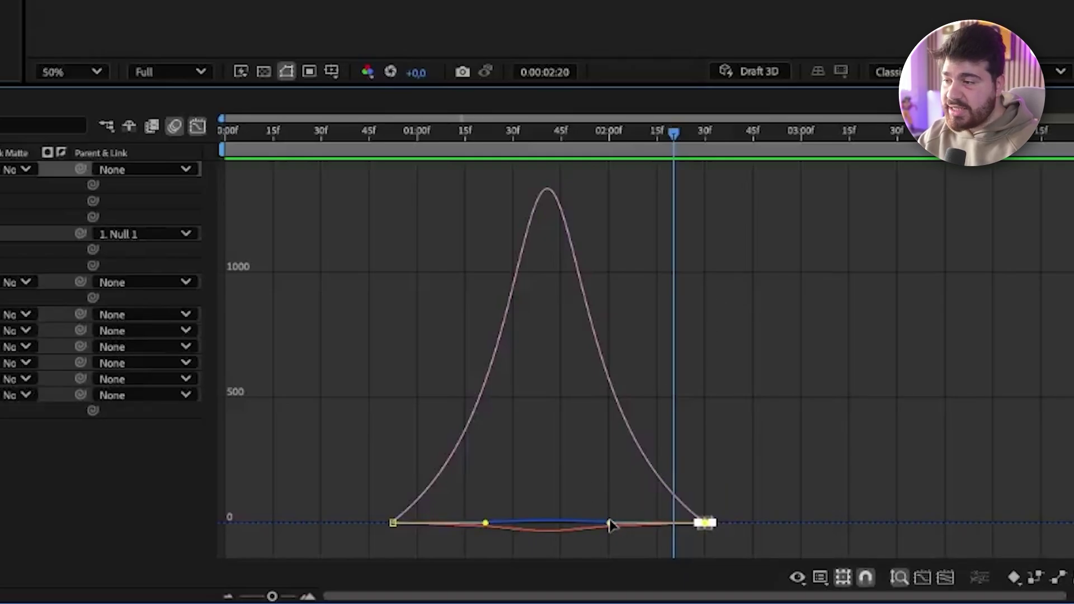
{"action": "left_click_drag", "start_coordinate": [610, 525], "coordinate": [609, 523]}
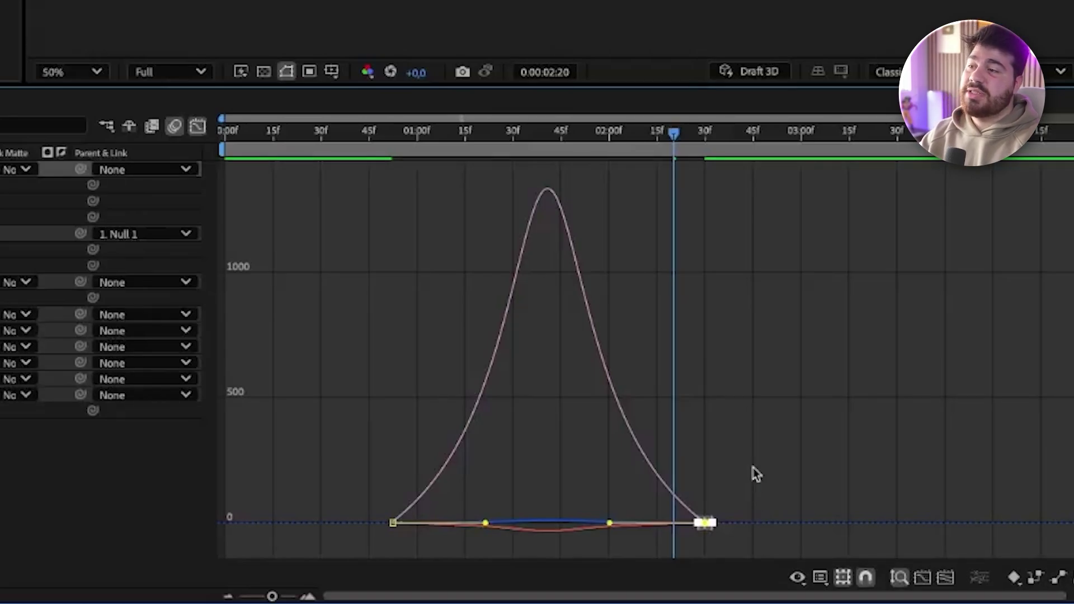
{"action": "left_click", "coordinate": [198, 127]}
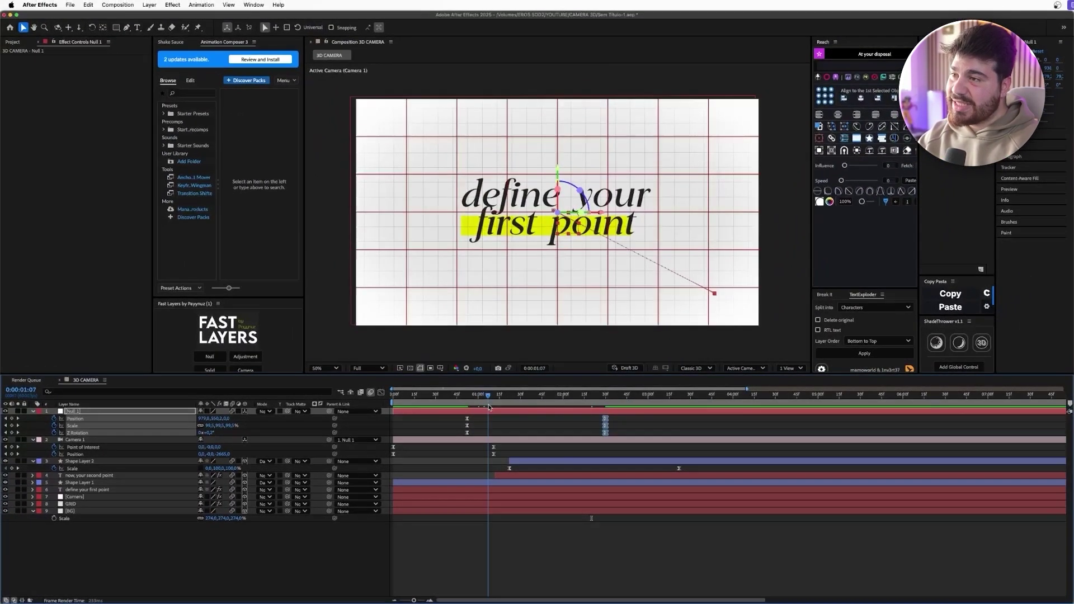
- Shift the "now, your second point" text layer slightly later, to start at about 1:18, and check it against the camera move
{"action": "left_click_drag", "start_coordinate": [488, 407], "coordinate": [490, 407]}
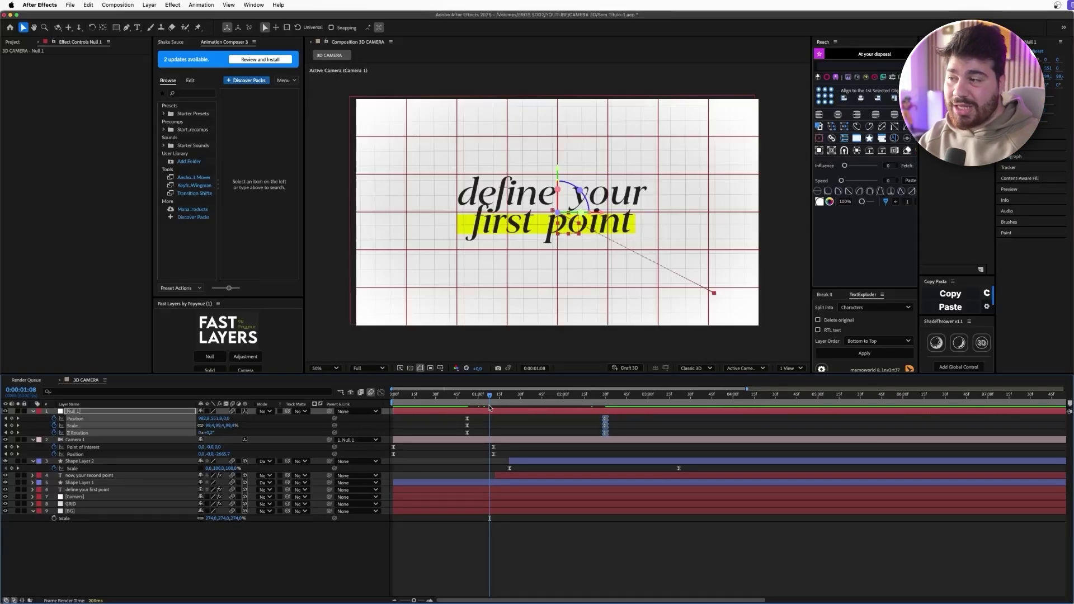
{"action": "left_click_drag", "start_coordinate": [489, 407], "coordinate": [532, 381]}
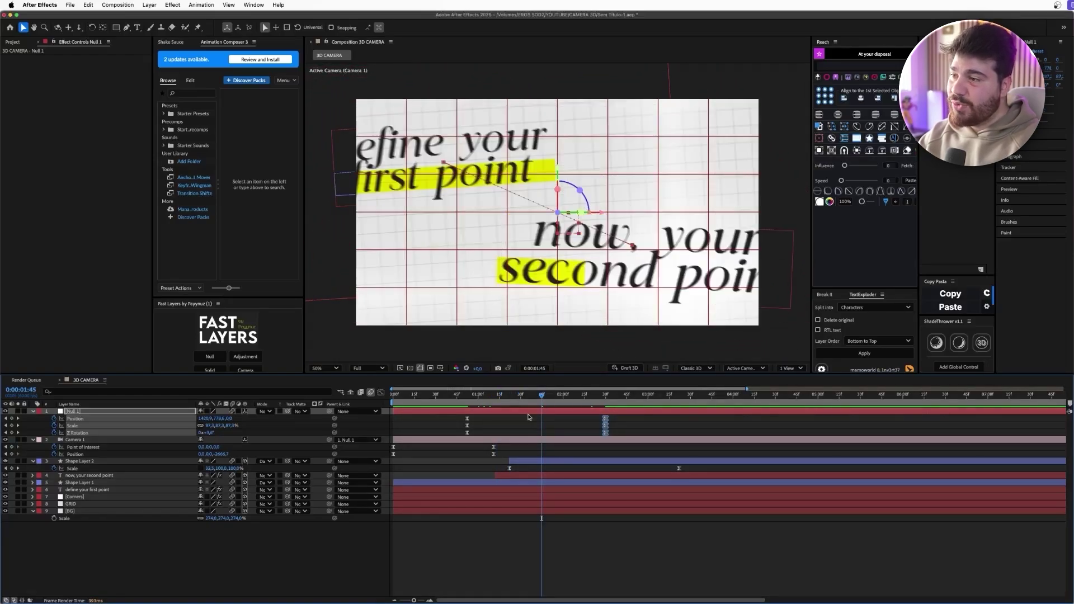
{"action": "left_click", "coordinate": [518, 395]}
{"action": "left_click", "coordinate": [520, 478]}
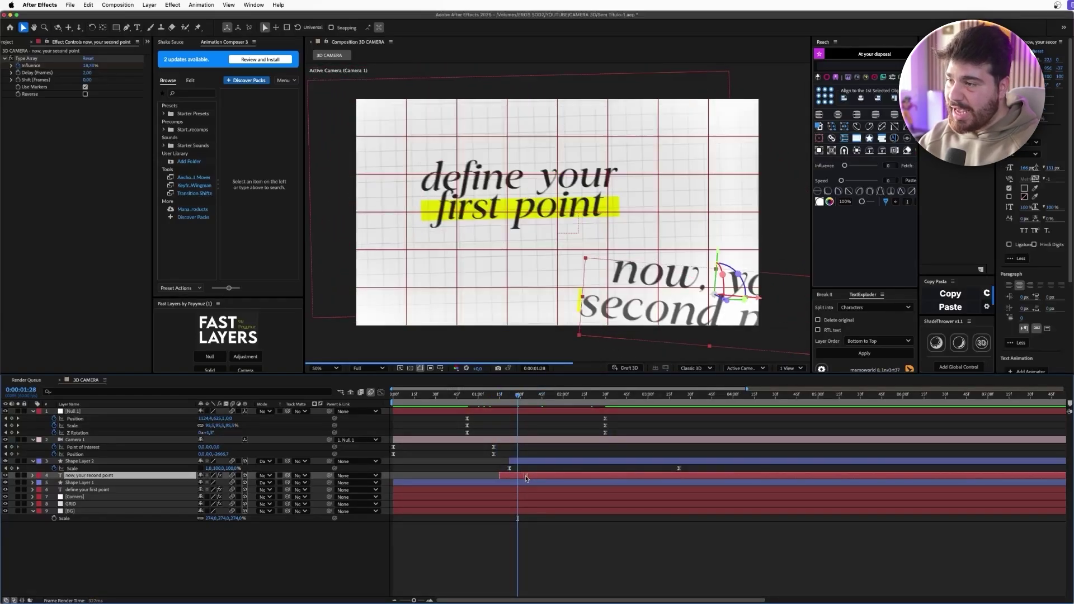
{"action": "left_click", "coordinate": [502, 397]}
{"action": "left_click_drag", "start_coordinate": [502, 400], "coordinate": [531, 400]}
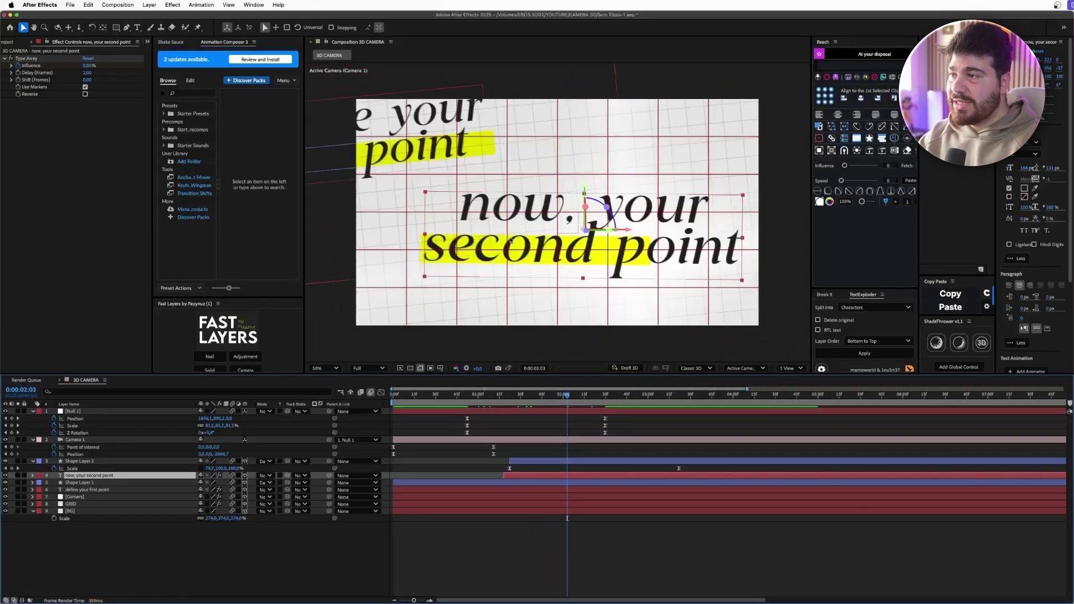
{"action": "left_click_drag", "start_coordinate": [593, 455], "coordinate": [624, 448]}
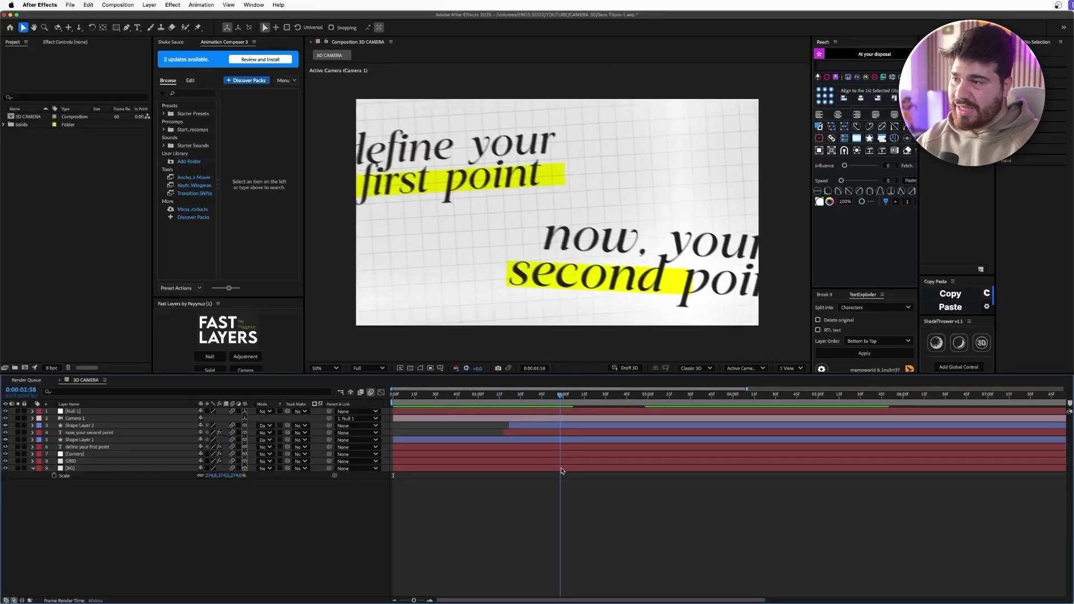
{"action": "left_click", "coordinate": [409, 396]}
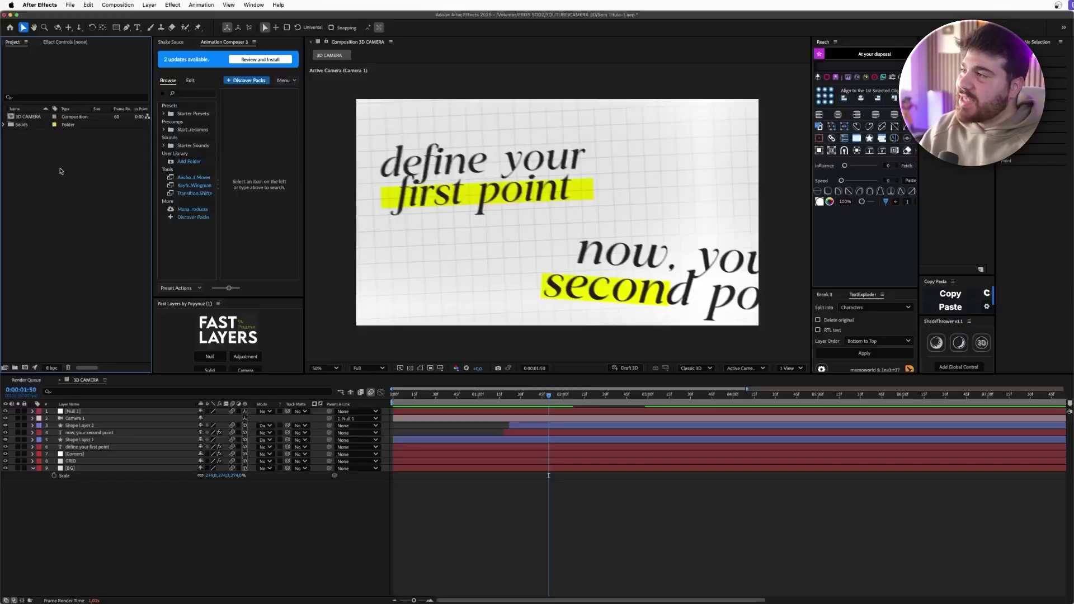
- Create a composition named ICON BOX and import the arrows, cut-out, fx-sign, sound-wave and text PNG files into it
{"action": "right_click", "coordinate": [61, 170]}
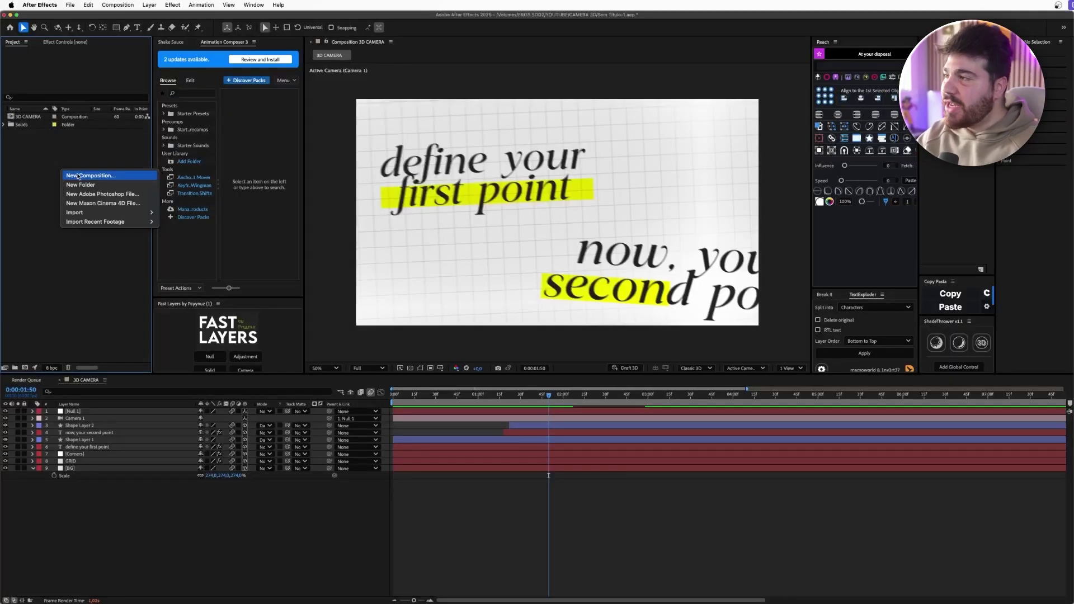
{"action": "left_click", "coordinate": [76, 175]}
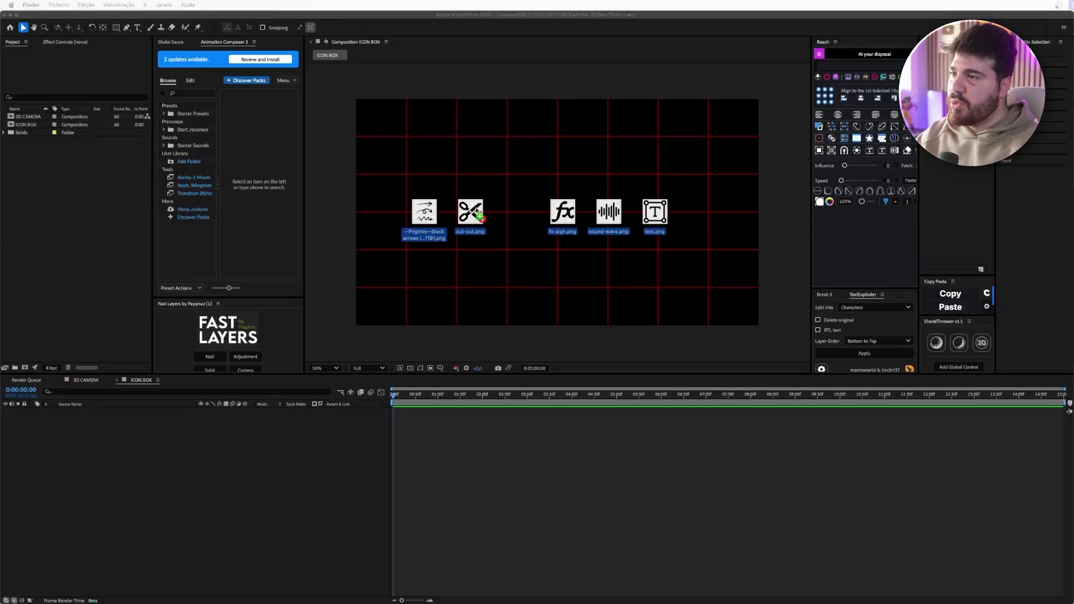
{"action": "left_click_drag", "start_coordinate": [548, 219], "coordinate": [482, 223]}
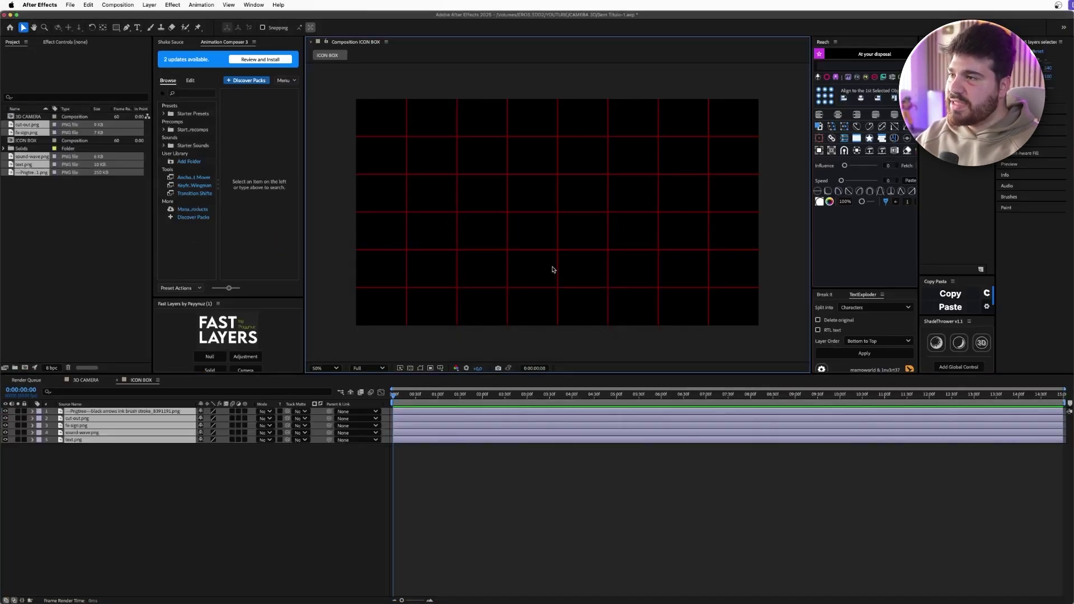
{"action": "left_click", "coordinate": [407, 395]}
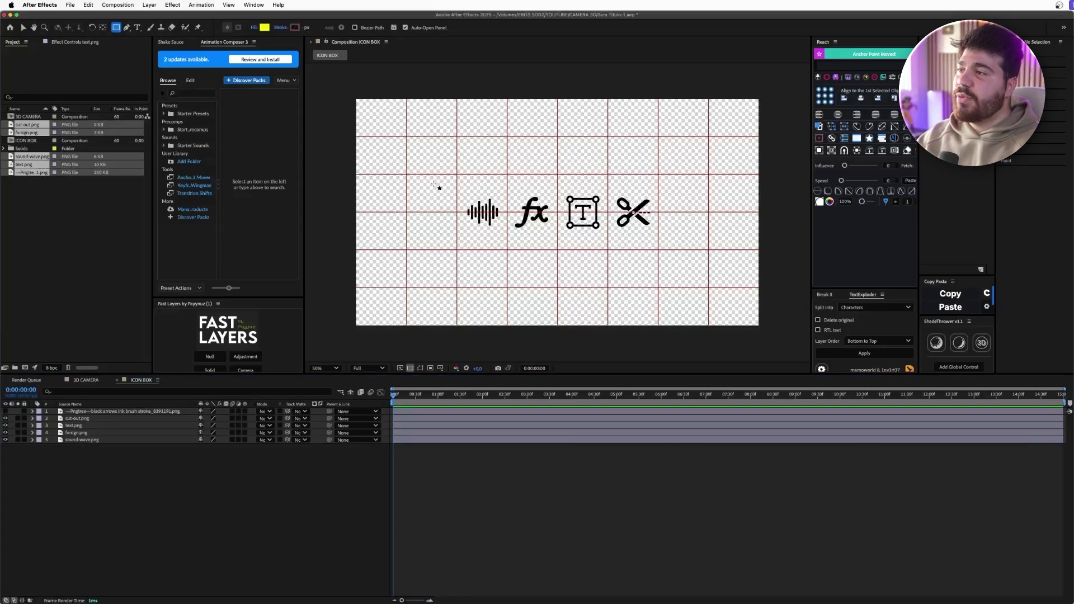
- Draw a rectangle about 1268 × 329 px around the four icons, with no fill and a black stroke
{"action": "left_click_drag", "start_coordinate": [435, 179], "coordinate": [701, 248]}
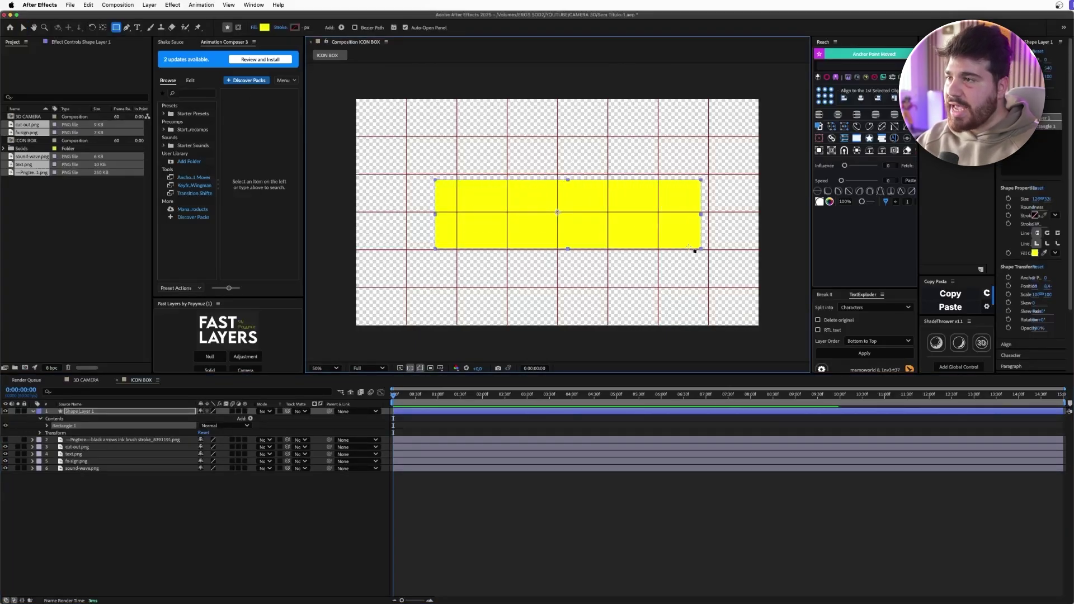
{"action": "left_click", "coordinate": [254, 27]}
{"action": "left_click", "coordinate": [445, 288]}
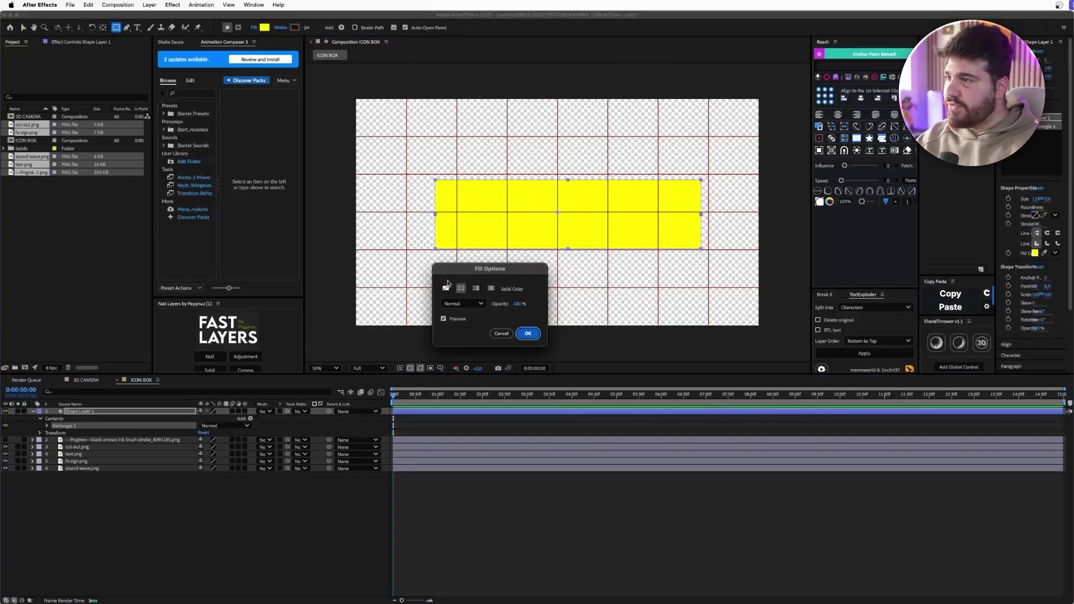
{"action": "left_click", "coordinate": [527, 334]}
{"action": "left_click", "coordinate": [294, 27]}
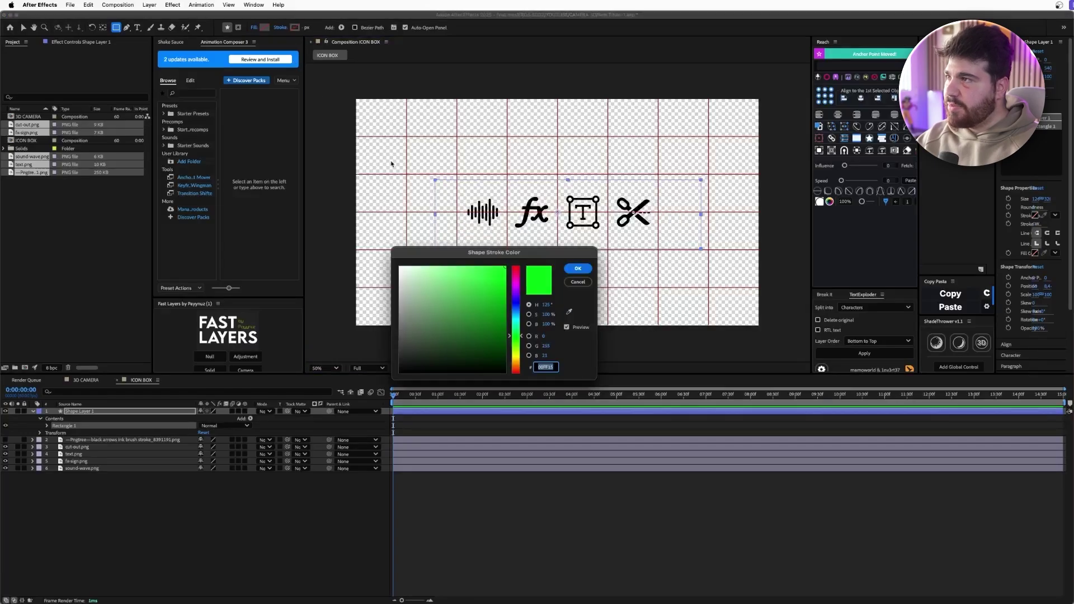
{"action": "left_click", "coordinate": [578, 269]}
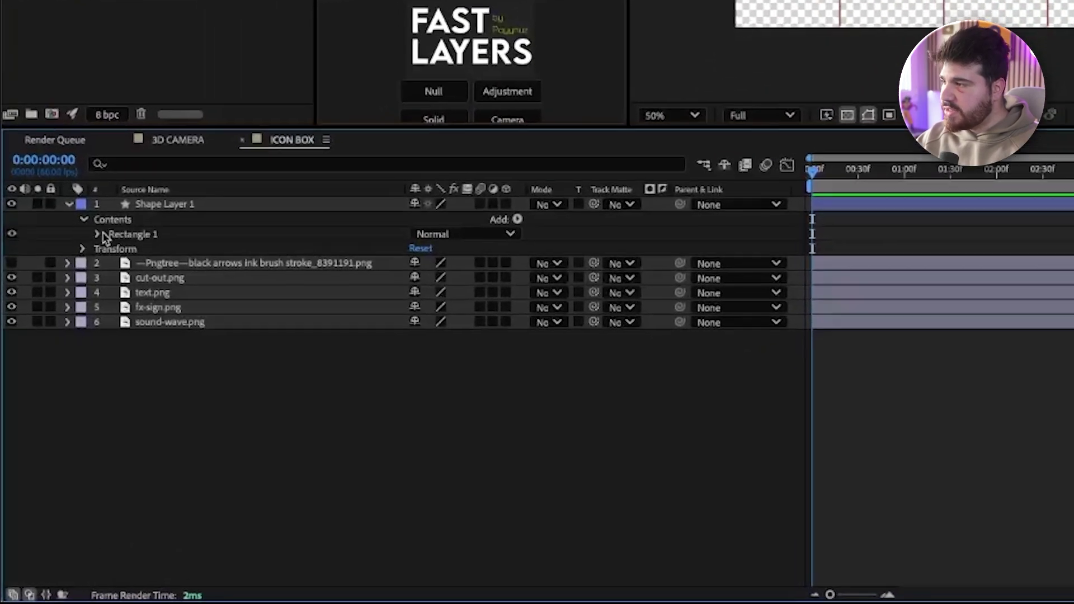
- Set the Roundness of the rectangle path on Shape Layer 1 to 45
{"action": "left_click", "coordinate": [47, 426]}
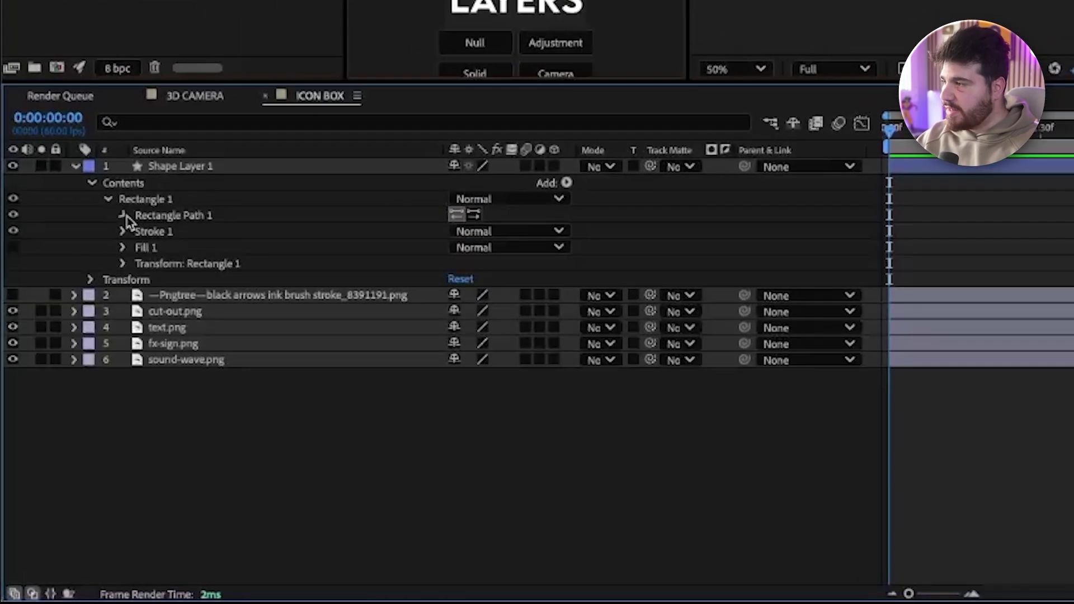
{"action": "left_click", "coordinate": [123, 215]}
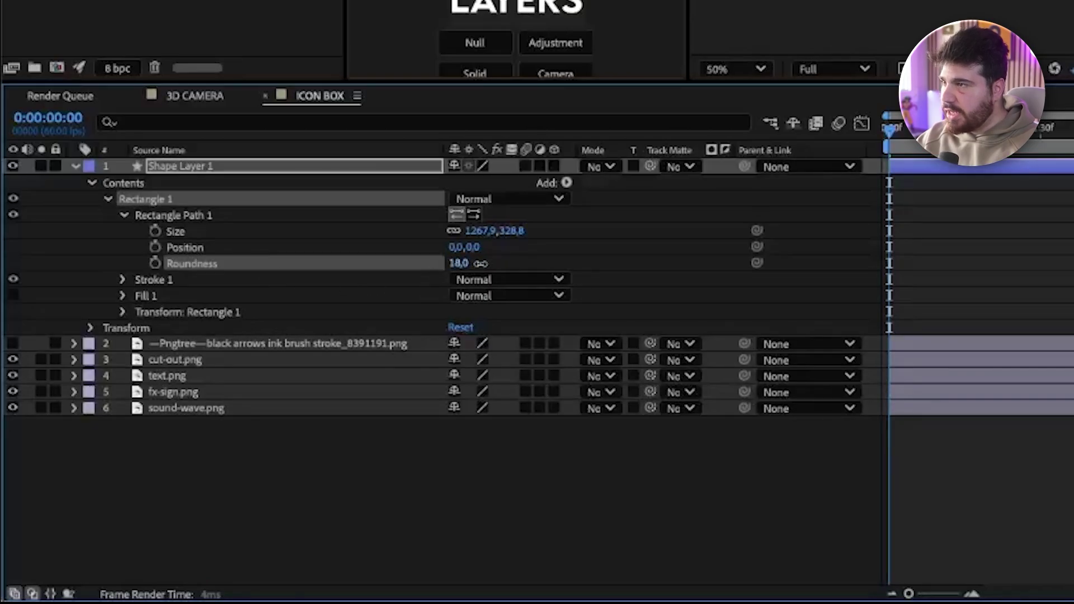
{"action": "left_click", "coordinate": [460, 263]}
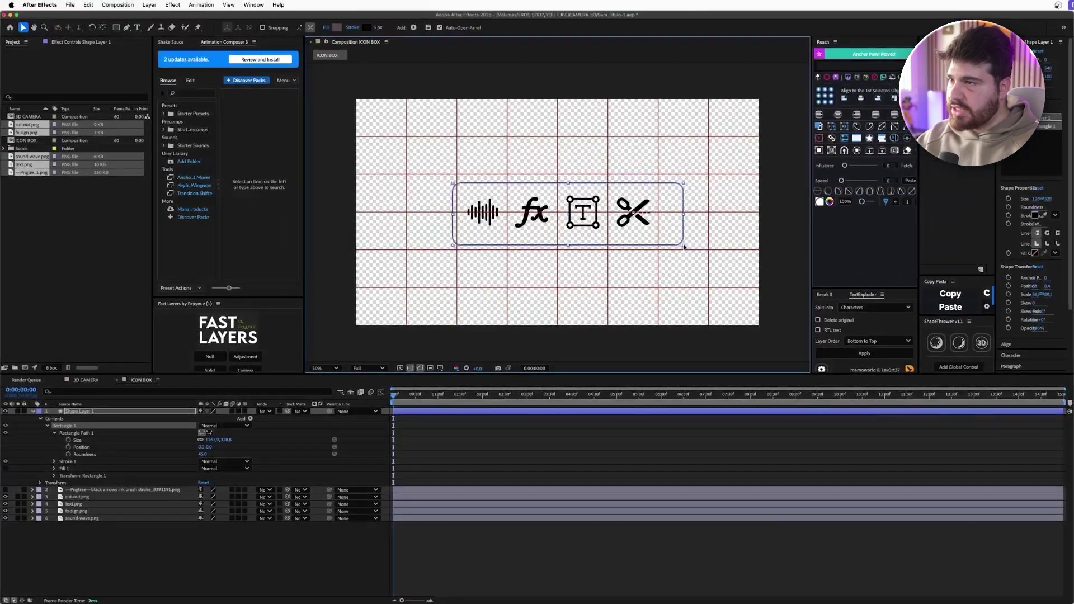
- Scale the rounded rectangle to fit closely around the icons with a centred anchor point, and thicken its stroke
{"action": "left_click_drag", "start_coordinate": [683, 246], "coordinate": [661, 227]}
{"action": "left_click", "coordinate": [824, 95]}
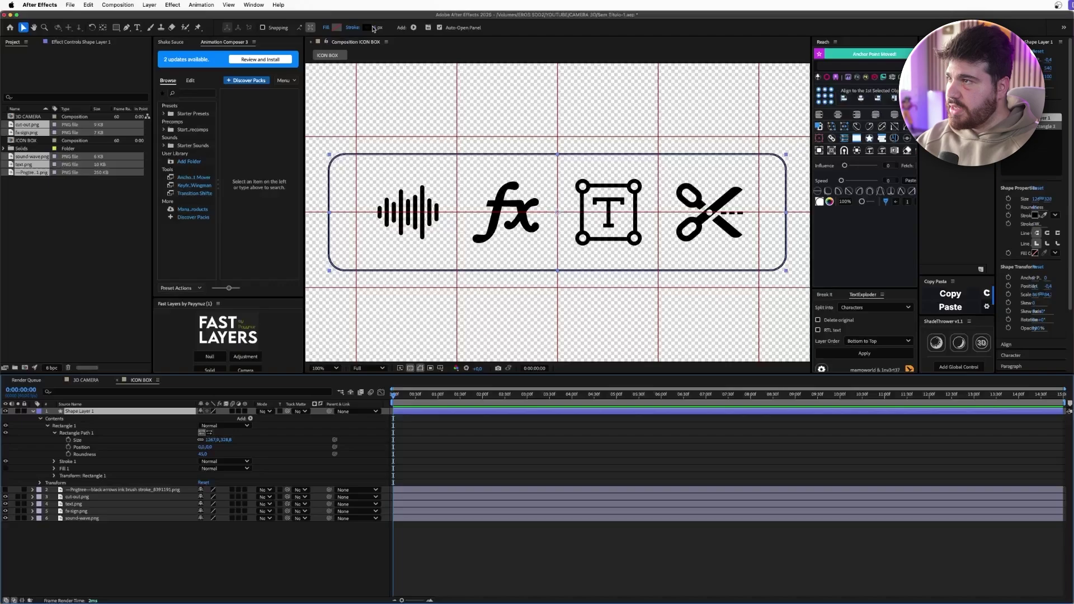
{"action": "left_click", "coordinate": [375, 27]}
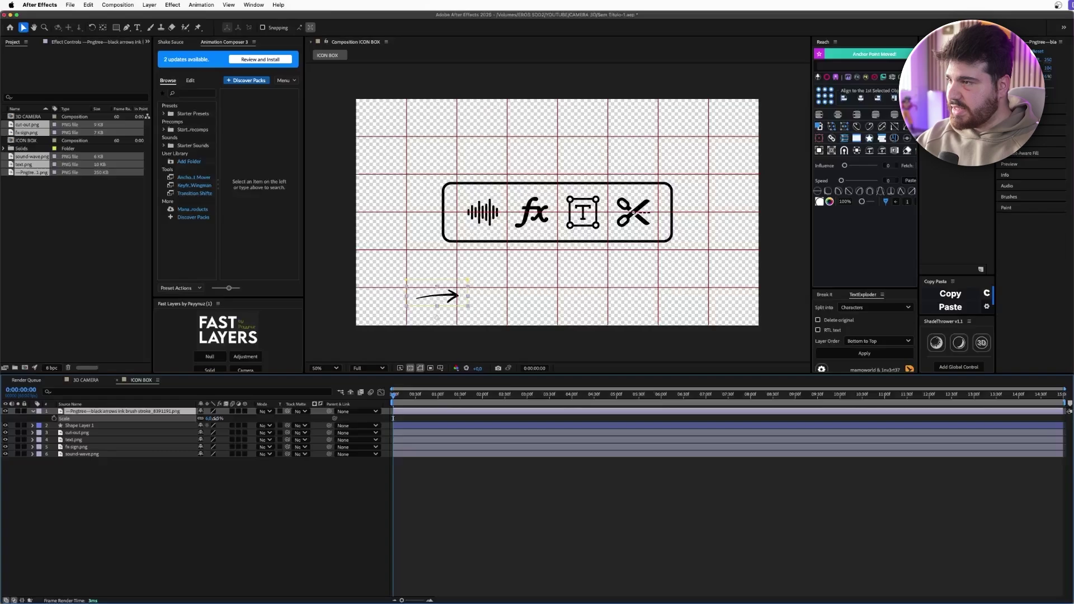
- Add Trim Paths to Shape Layer 1 and keyframe its Start from 100% at 0:00 to 0% at frame 52
{"action": "left_click_drag", "start_coordinate": [148, 507], "coordinate": [101, 445]}
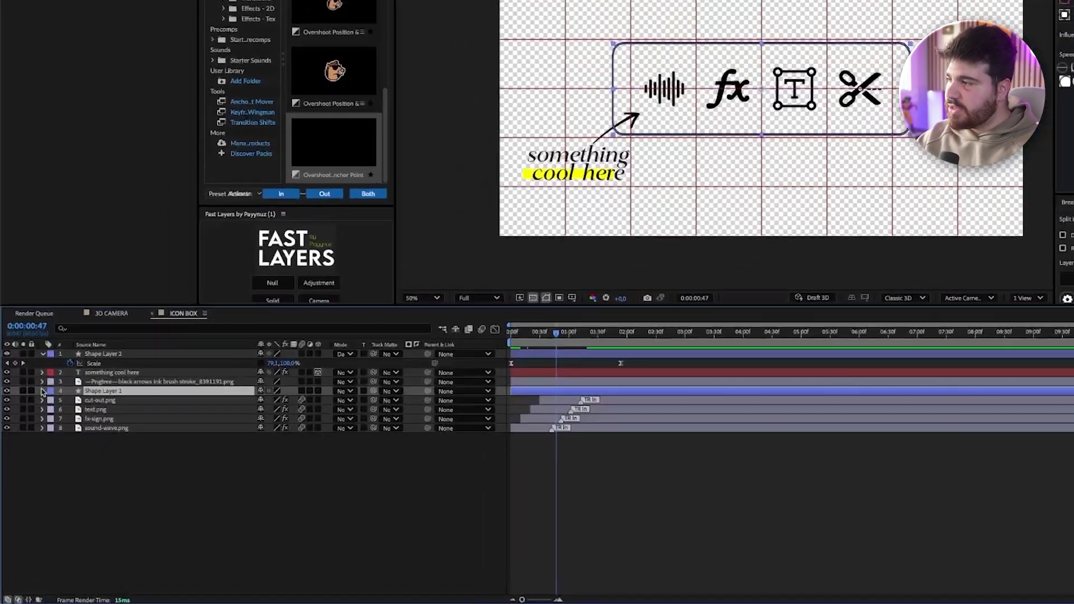
{"action": "left_click", "coordinate": [42, 391]}
{"action": "left_click", "coordinate": [313, 400]}
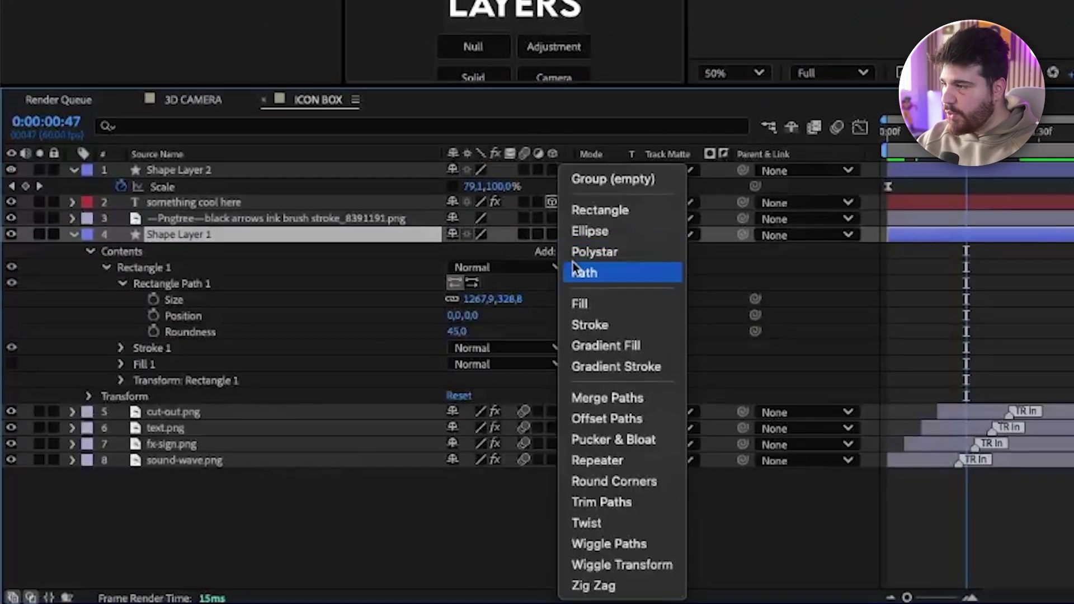
{"action": "left_click", "coordinate": [631, 502]}
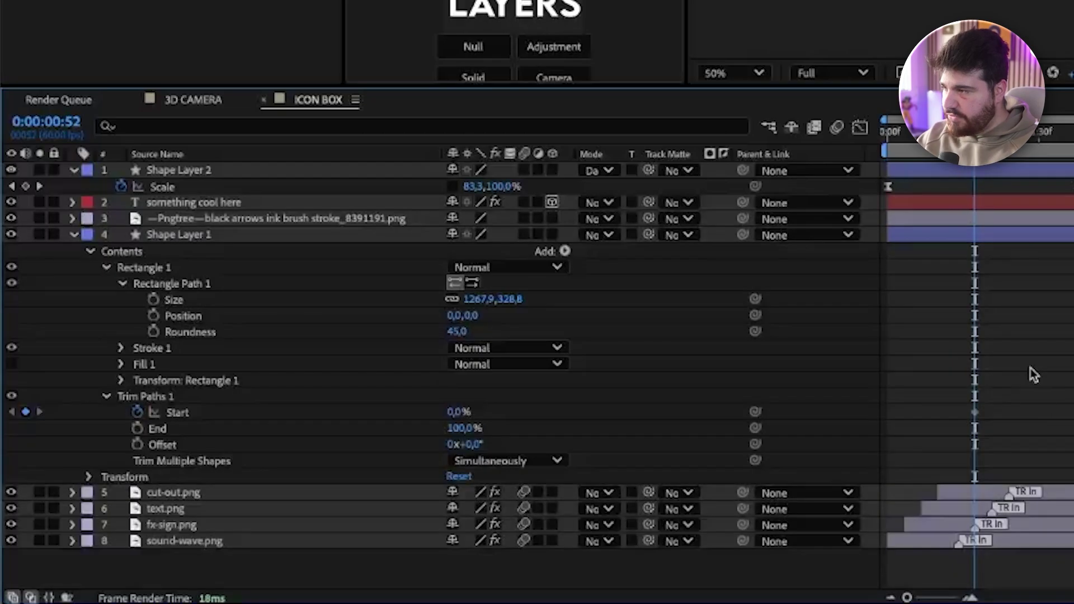
{"action": "key", "text": "Home"}
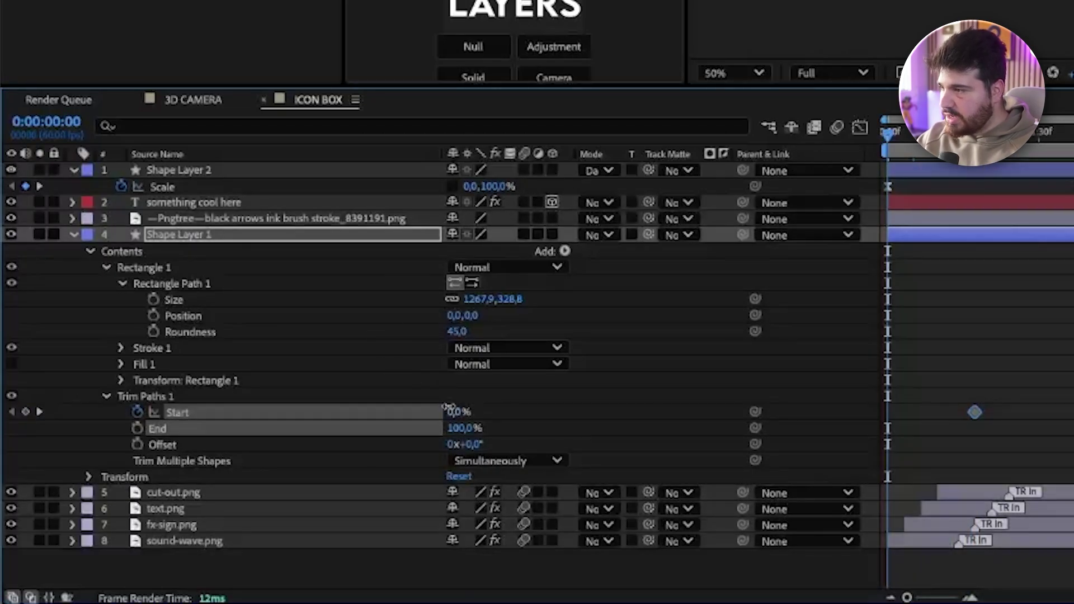
{"action": "left_click_drag", "start_coordinate": [456, 412], "coordinate": [552, 410]}
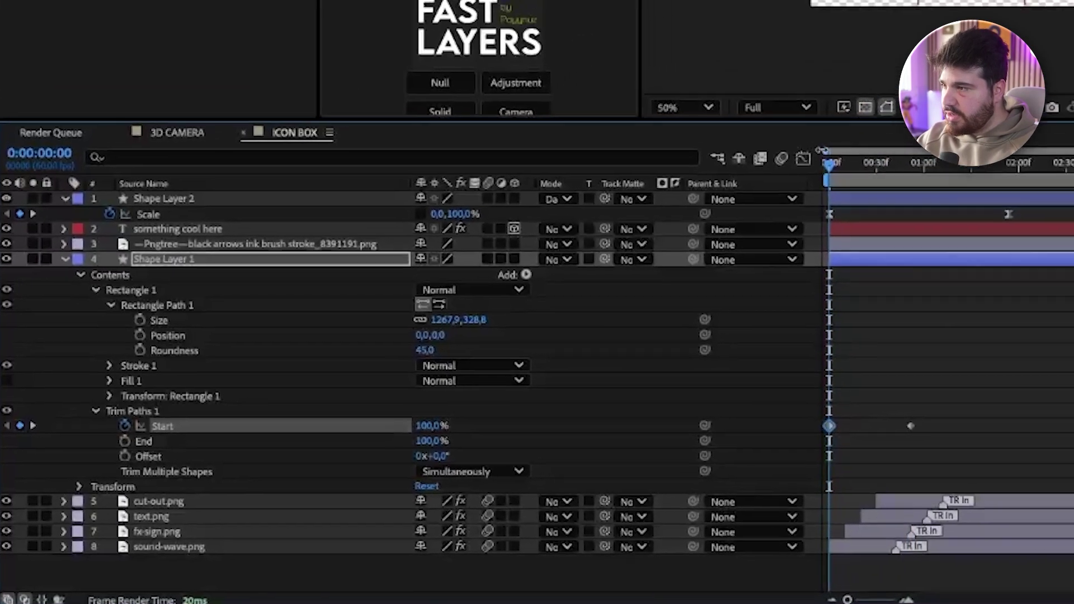
- Apply Easy Ease to both Trim Paths Start keyframes on Shape Layer 1
{"action": "left_click_drag", "start_coordinate": [888, 134], "coordinate": [970, 172]}
{"action": "right_click", "coordinate": [442, 516]}
{"action": "mouse_move", "coordinate": [492, 587]}
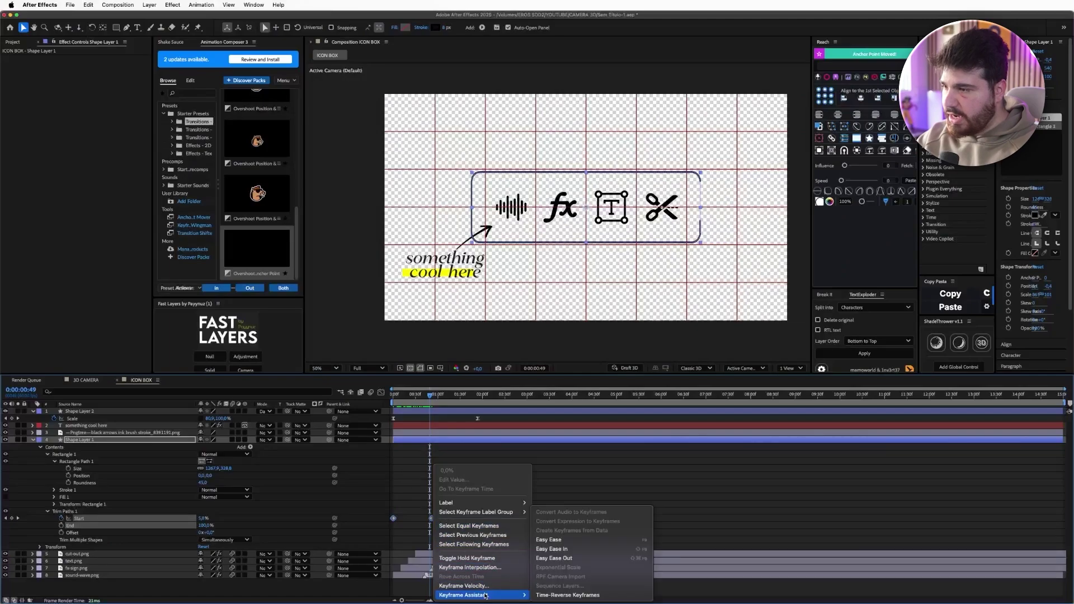
{"action": "left_click", "coordinate": [605, 539]}
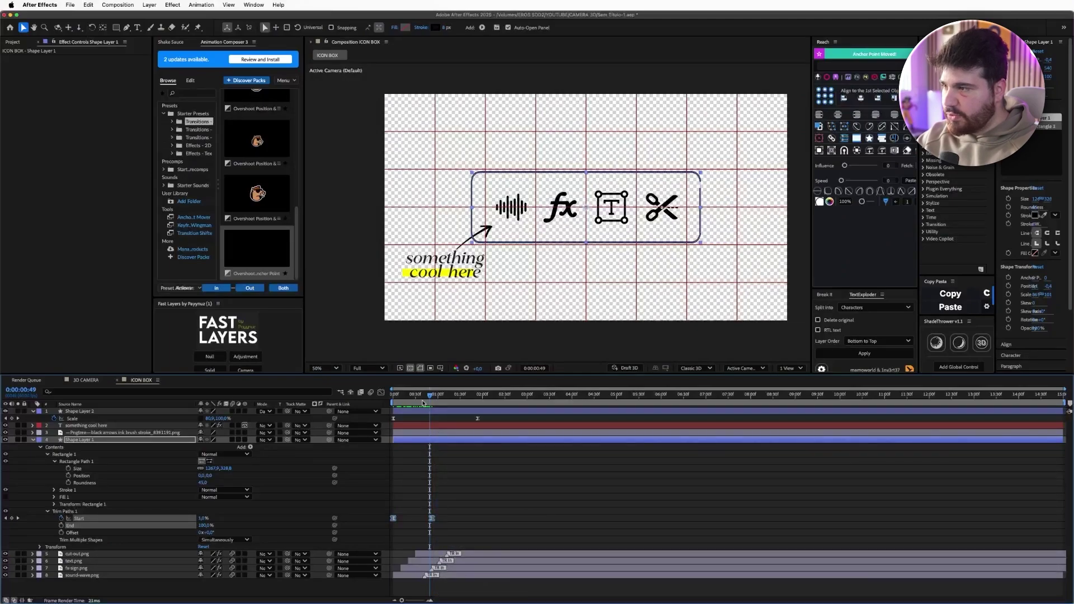
- Pre-compose the arrow image layer into a new composition named ARROW, moving all attributes into it
{"action": "left_click", "coordinate": [380, 392]}
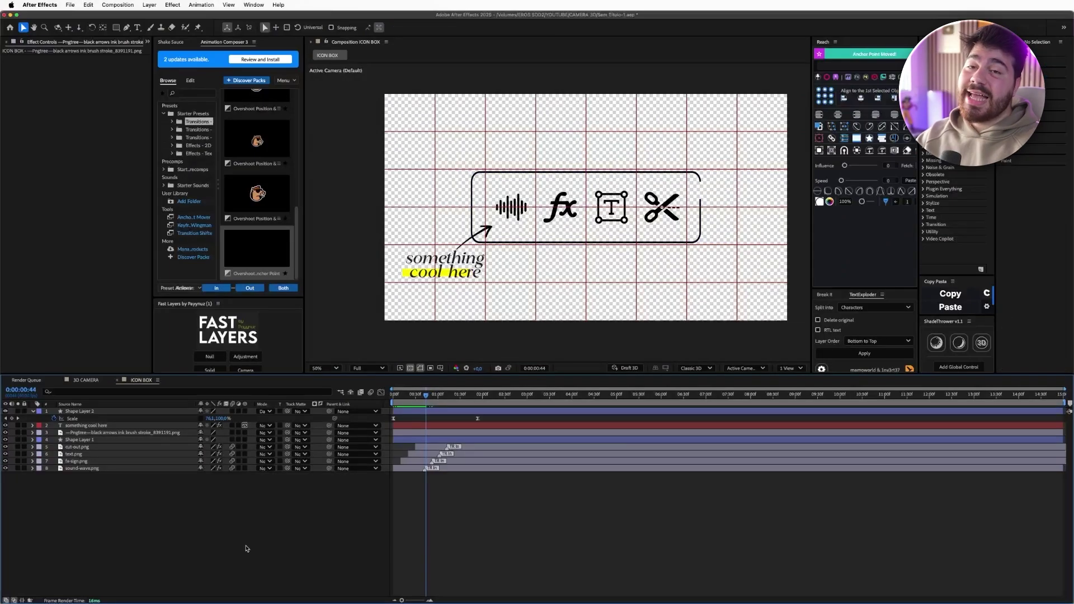
{"action": "right_click", "coordinate": [141, 432]}
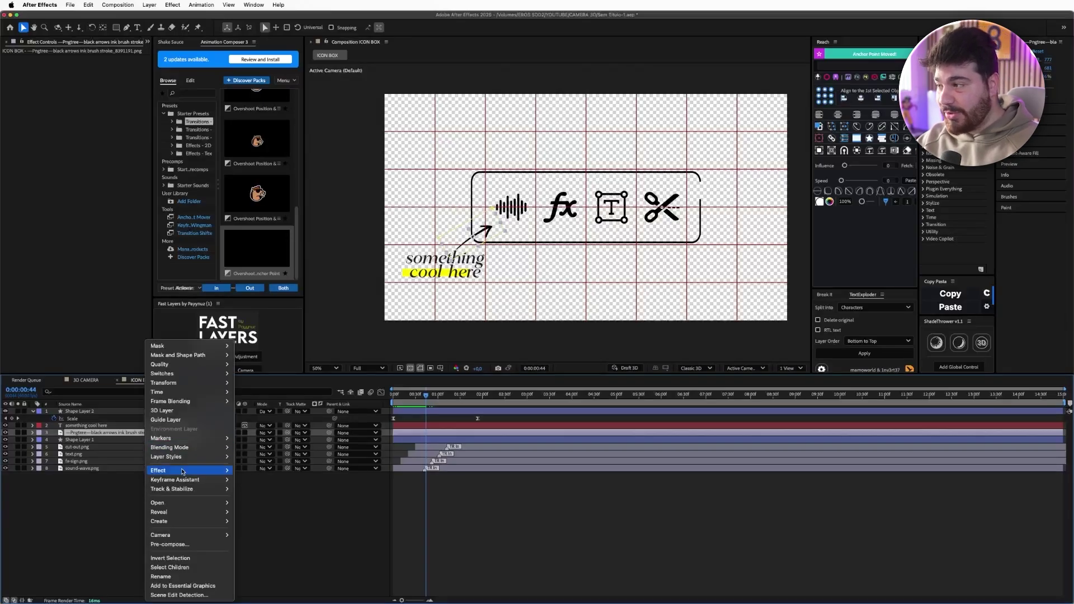
{"action": "left_click", "coordinate": [208, 547]}
{"action": "left_click", "coordinate": [407, 358]}
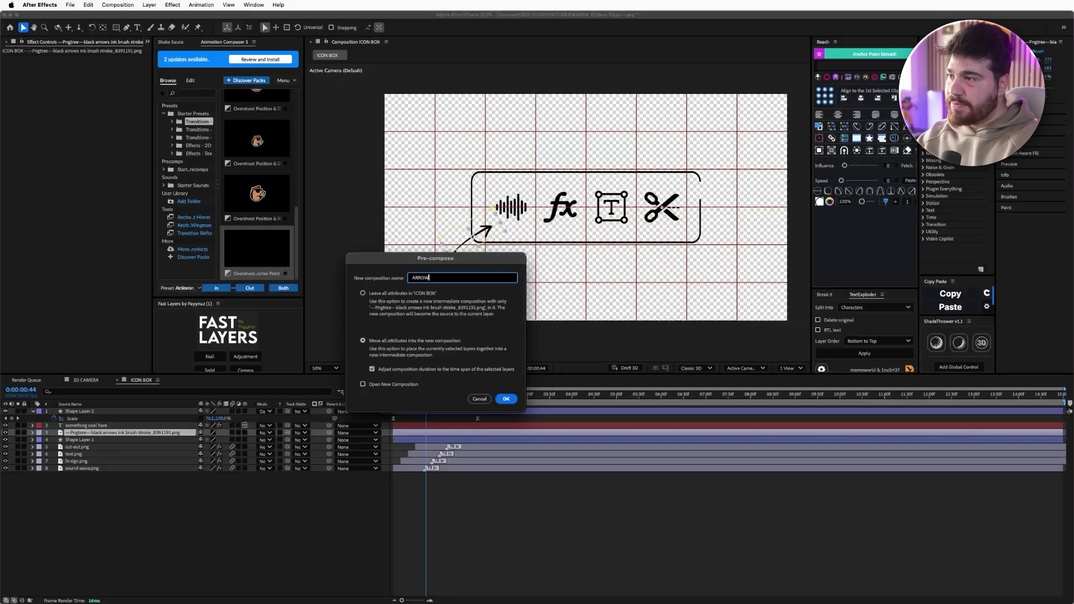
{"action": "type", "text": "ARROW"}
{"action": "key", "text": "Return"}
- Duplicate the ARROW layer and trace the whole arrow on the upper copy with one red Brush stroke, from tail to head
{"action": "key", "text": "super+d"}
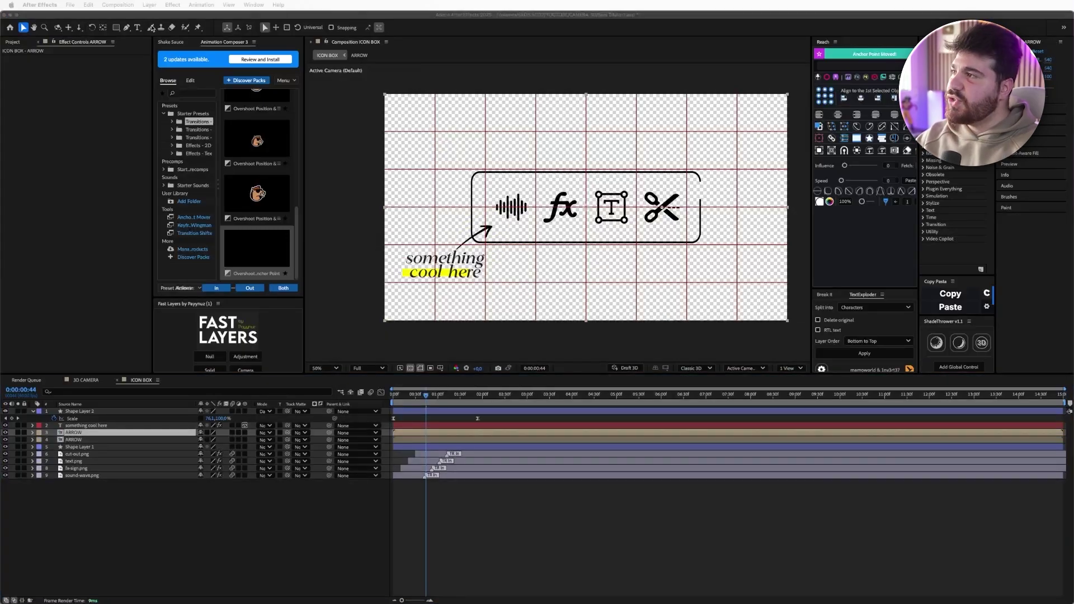
{"action": "left_click", "coordinate": [150, 27]}
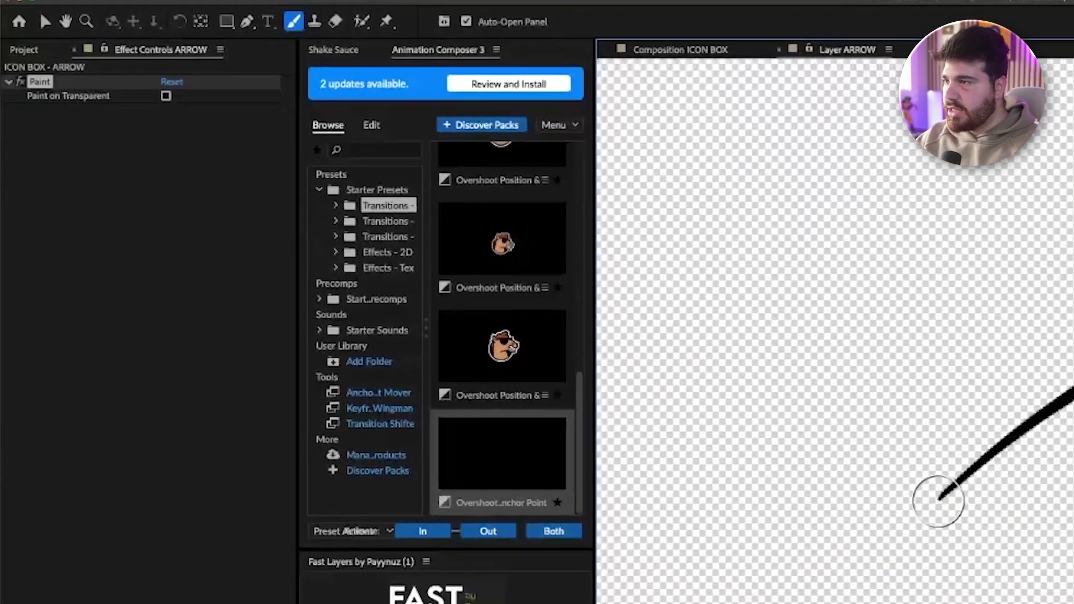
{"action": "mouse_move", "coordinate": [478, 277]}
{"action": "left_mouse_down"}
{"action": "mouse_move", "coordinate": [567, 205]}
{"action": "mouse_move", "coordinate": [612, 190]}
{"action": "mouse_move", "coordinate": [575, 180]}
{"action": "mouse_move", "coordinate": [606, 173]}
{"action": "mouse_move", "coordinate": [599, 226]}
{"action": "left_mouse_up"}
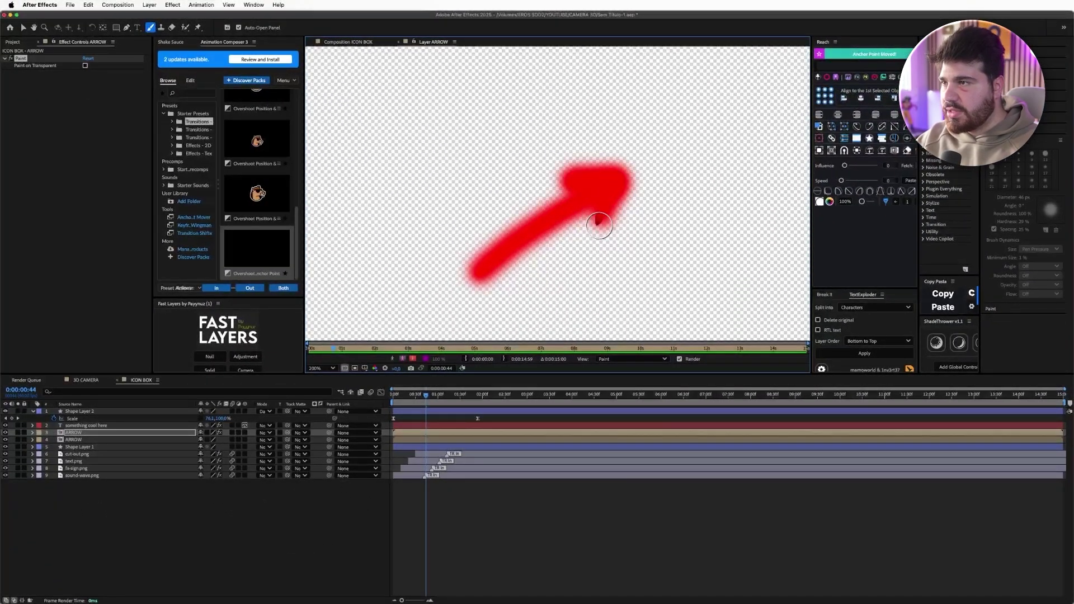
- Keyframe the End of Brush 1 on the painted ARROW layer from 0% at 0:00 to 100% at frame 58
{"action": "left_click", "coordinate": [32, 433]}
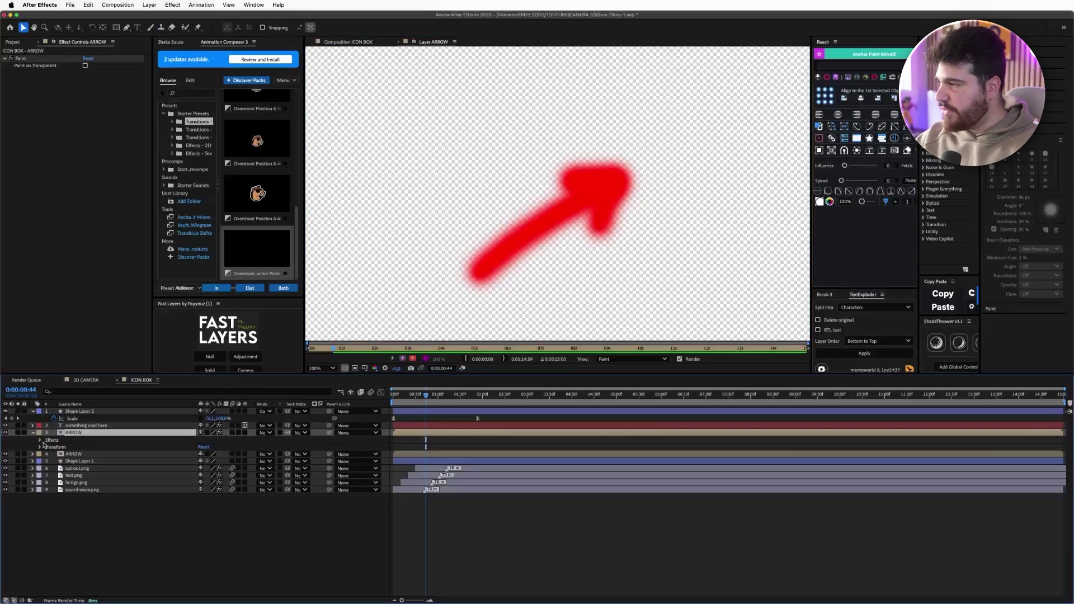
{"action": "left_click", "coordinate": [40, 440]}
{"action": "left_click", "coordinate": [48, 447]}
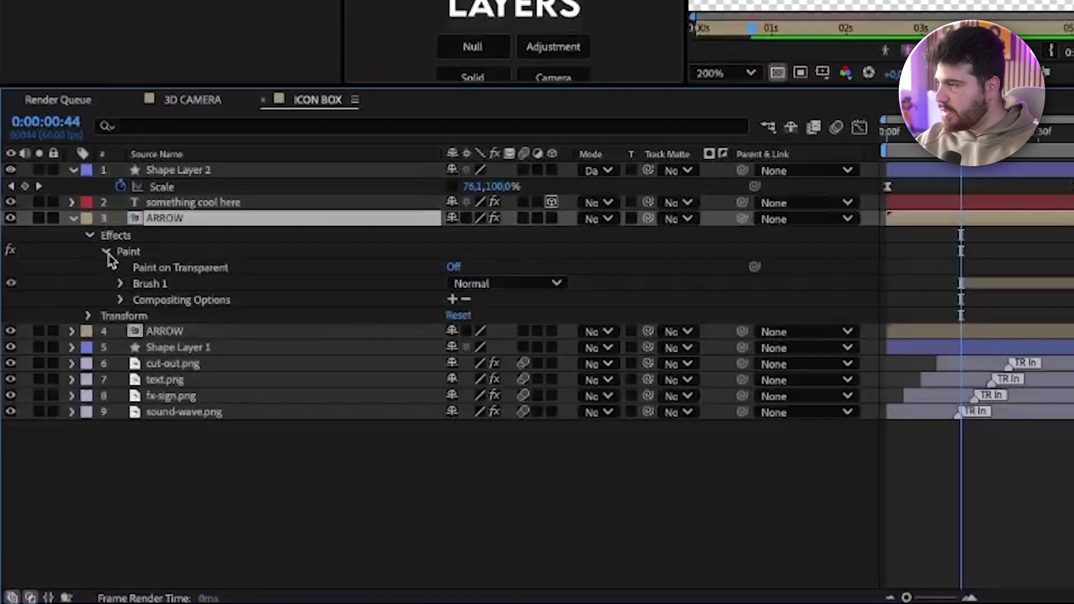
{"action": "left_click", "coordinate": [121, 284]}
{"action": "left_click", "coordinate": [136, 316]}
{"action": "scroll", "coordinate": [276, 354], "scroll_direction": "down", "scroll_amount": 2}
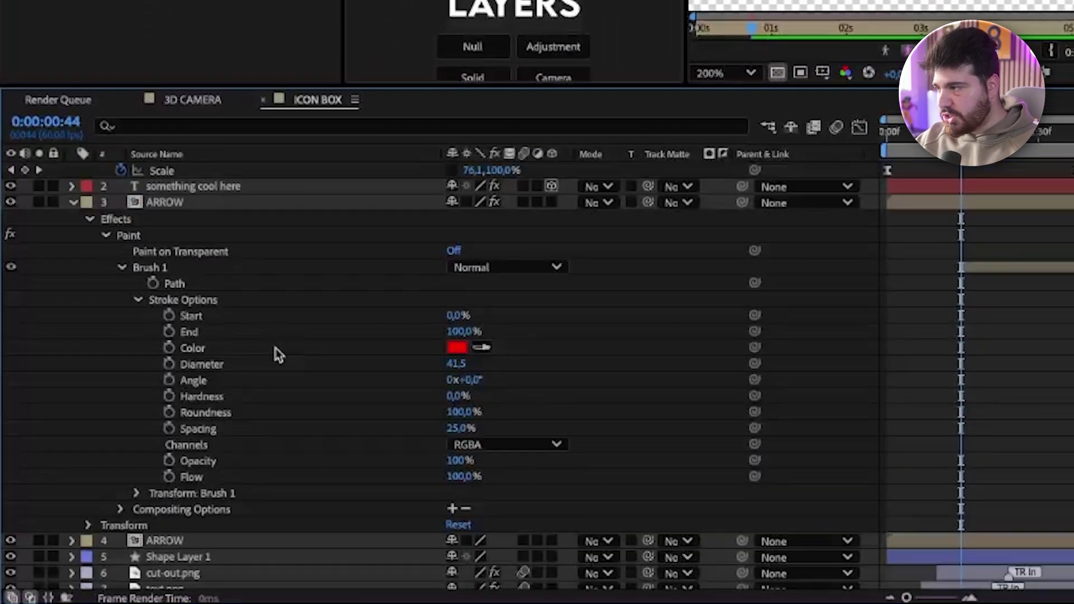
{"action": "left_click", "coordinate": [170, 315]}
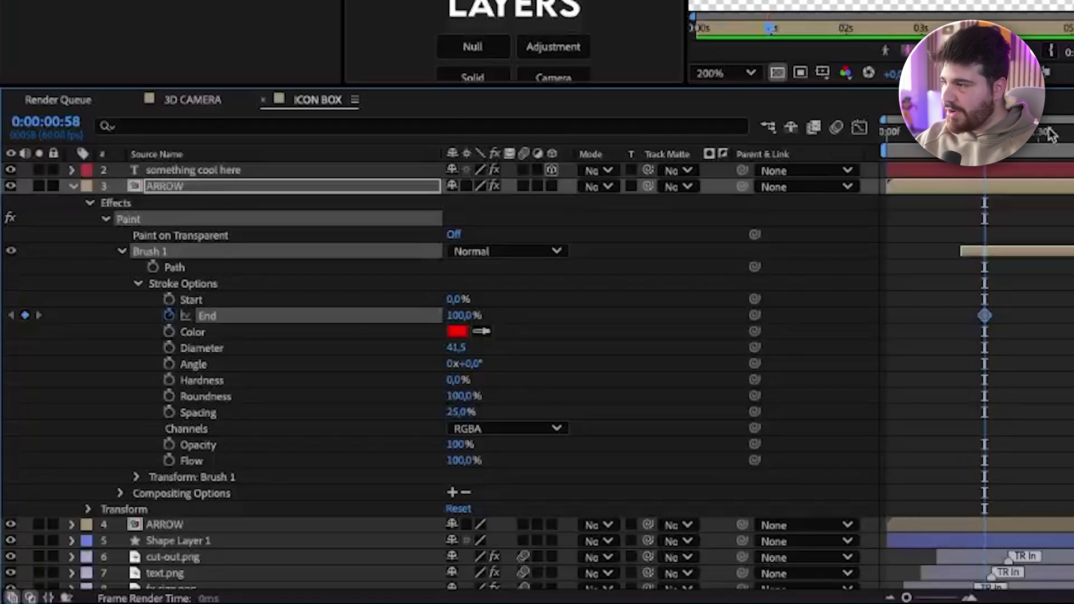
{"action": "key", "text": "Home"}
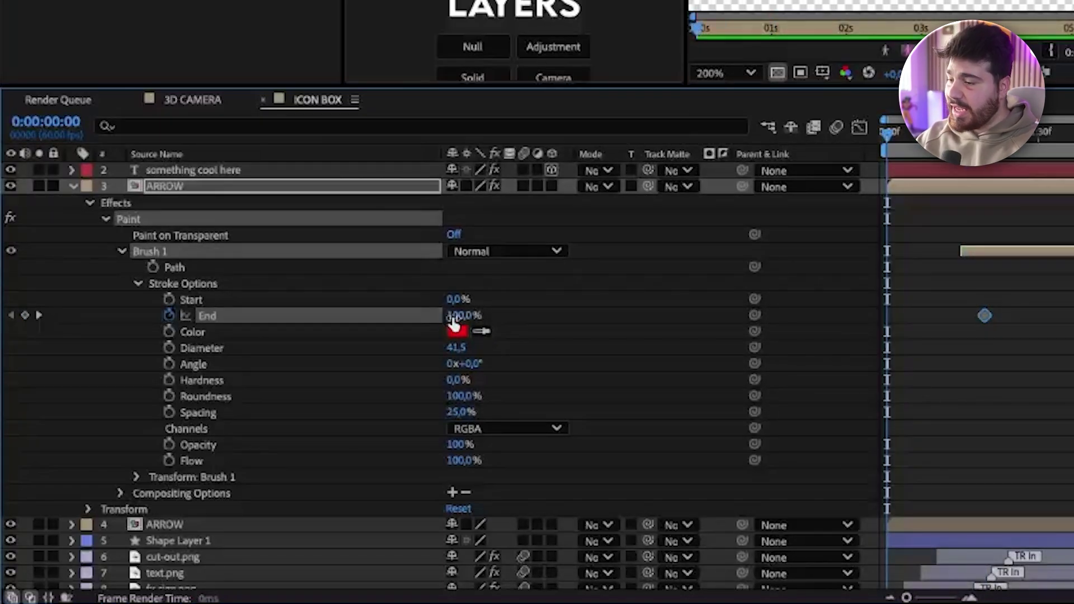
{"action": "left_click", "coordinate": [454, 318]}
{"action": "left_click", "coordinate": [609, 313]}
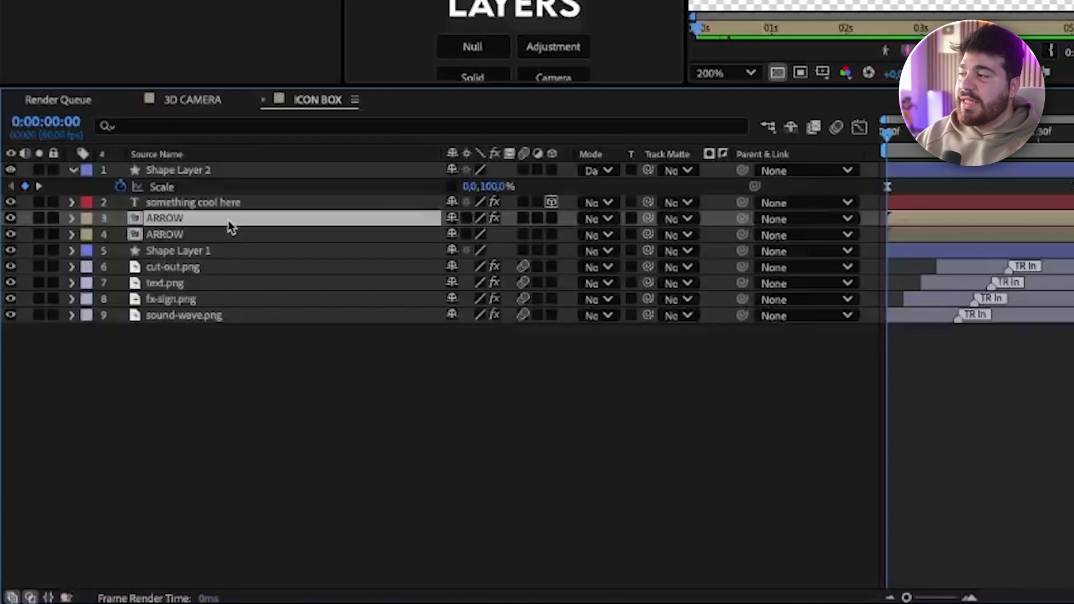
- Duplicate the painted ARROW layer and remove the Paint effect from the upper copy
{"action": "key", "text": "ctrl+d"}
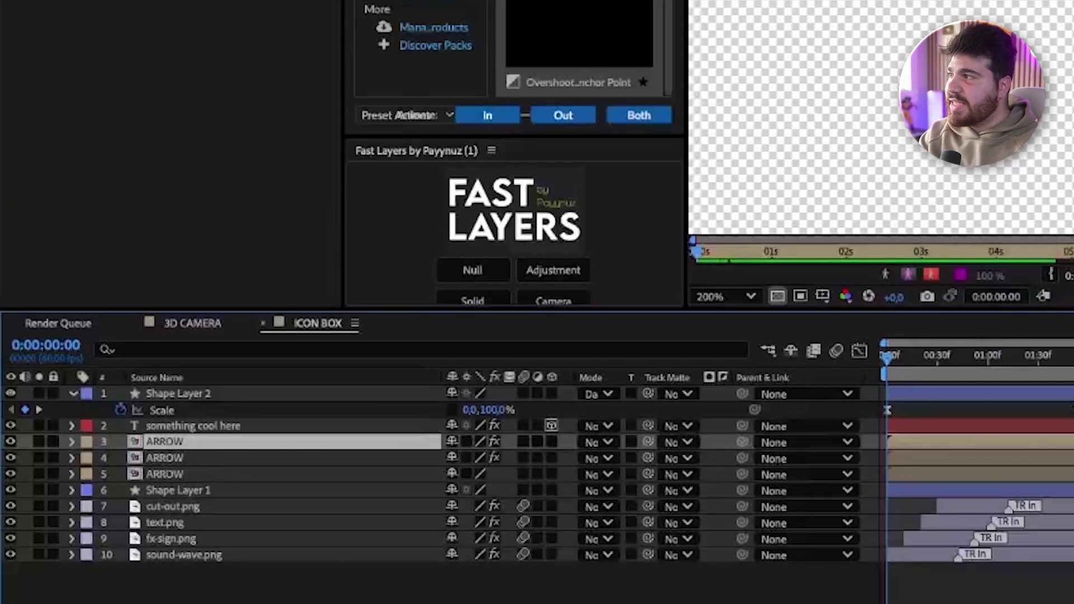
{"action": "left_click", "coordinate": [45, 64]}
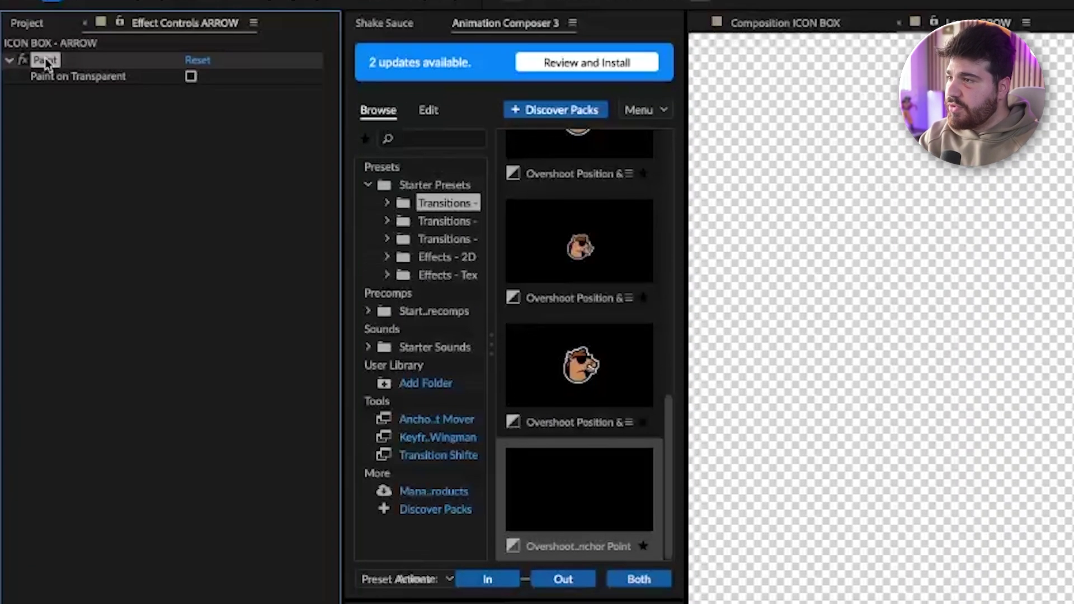
{"action": "key", "text": "Delete"}
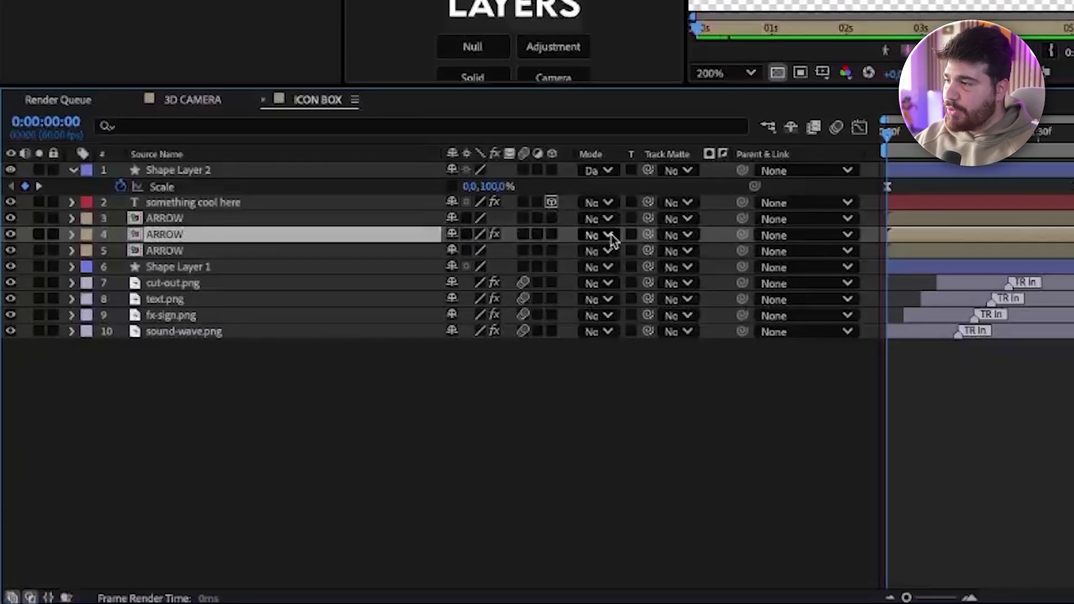
- Set the unpainted ARROW layer as the track matte of the painted one and delete the spare ARROW layer below them
{"action": "left_click", "coordinate": [678, 235]}
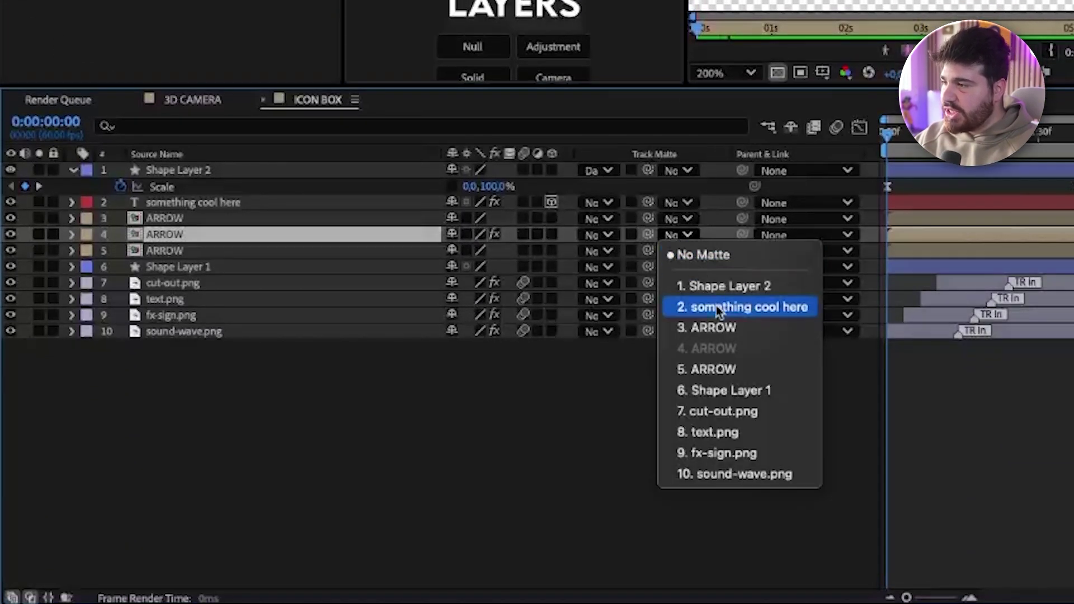
{"action": "left_click", "coordinate": [731, 330]}
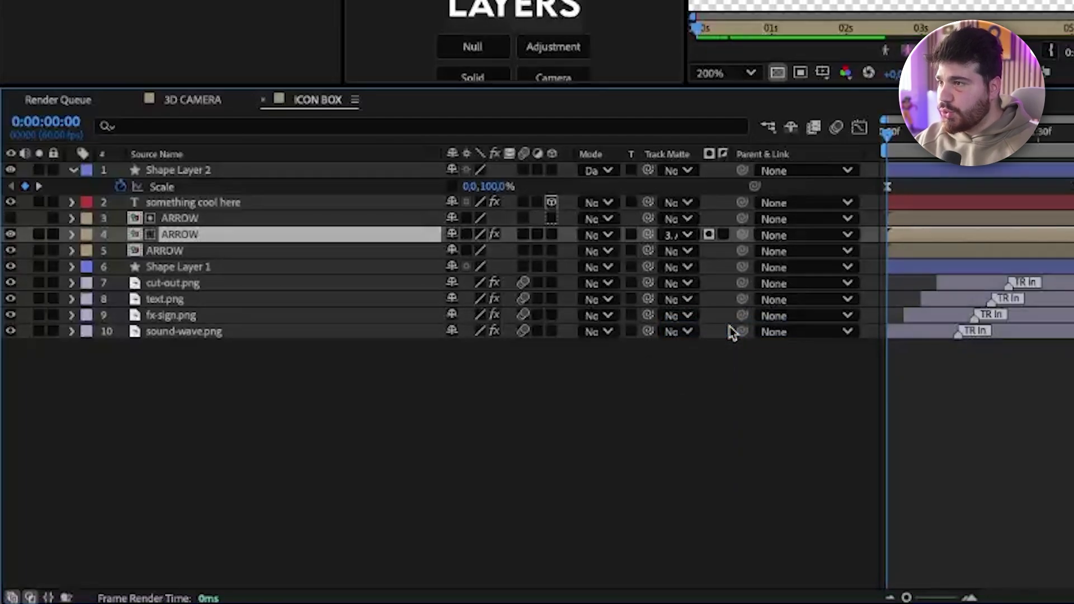
{"action": "left_click", "coordinate": [214, 250]}
{"action": "key", "text": "Delete"}
- Enable Paint on Transparent for the Paint effect on the matted ARROW layer
{"action": "left_click", "coordinate": [214, 238]}
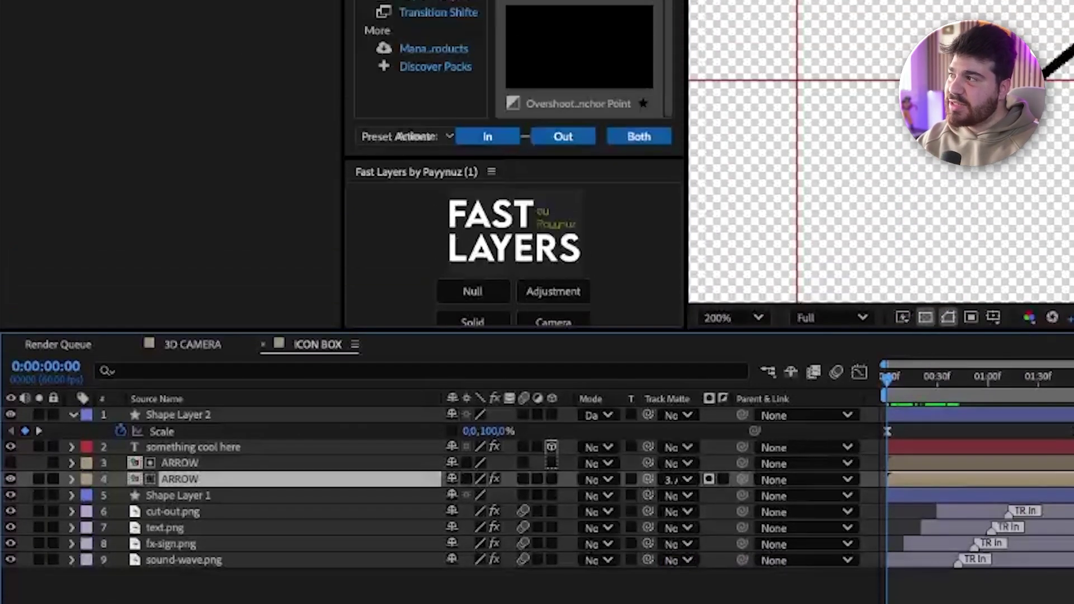
{"action": "left_click", "coordinate": [70, 78]}
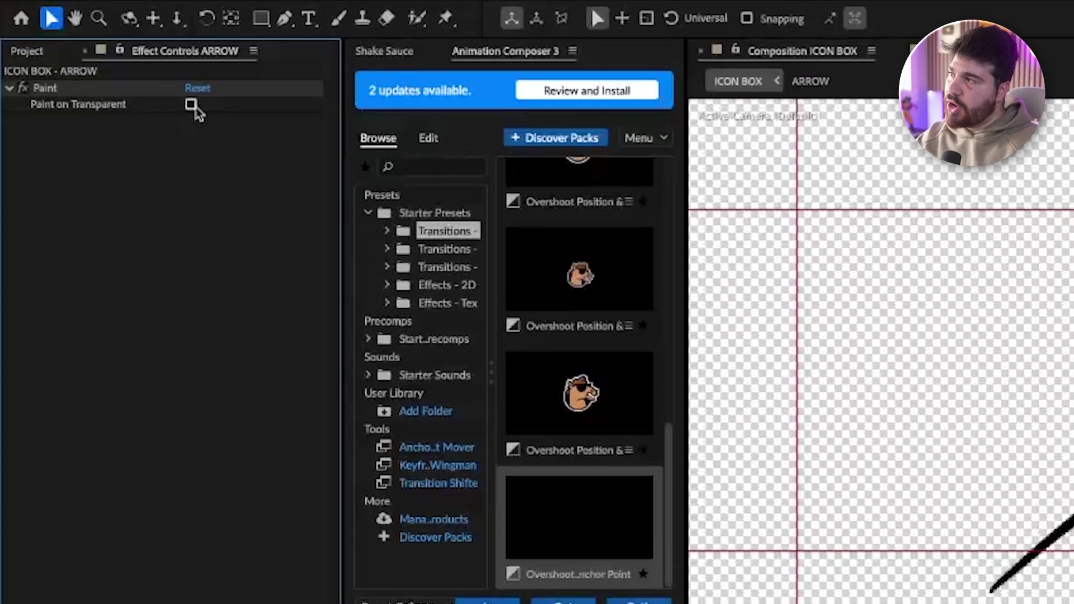
{"action": "left_click", "coordinate": [191, 104]}
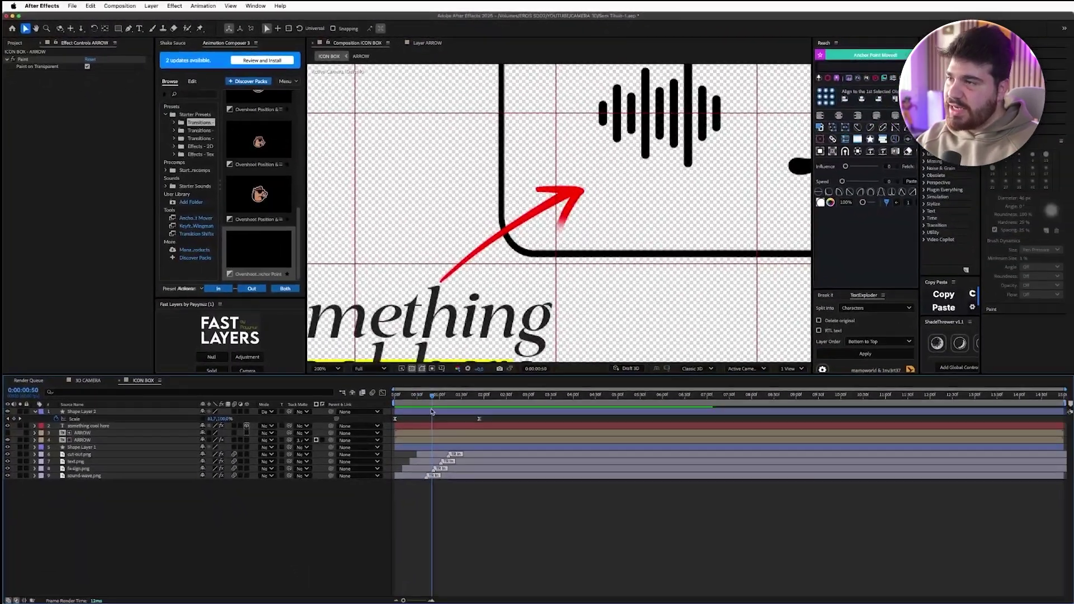
- Change the Brush 1 stroke color on the matted ARROW layer to black, 000000
{"action": "left_click_drag", "start_coordinate": [431, 412], "coordinate": [403, 411]}
{"action": "left_click", "coordinate": [32, 440]}
{"action": "left_click", "coordinate": [115, 498]}
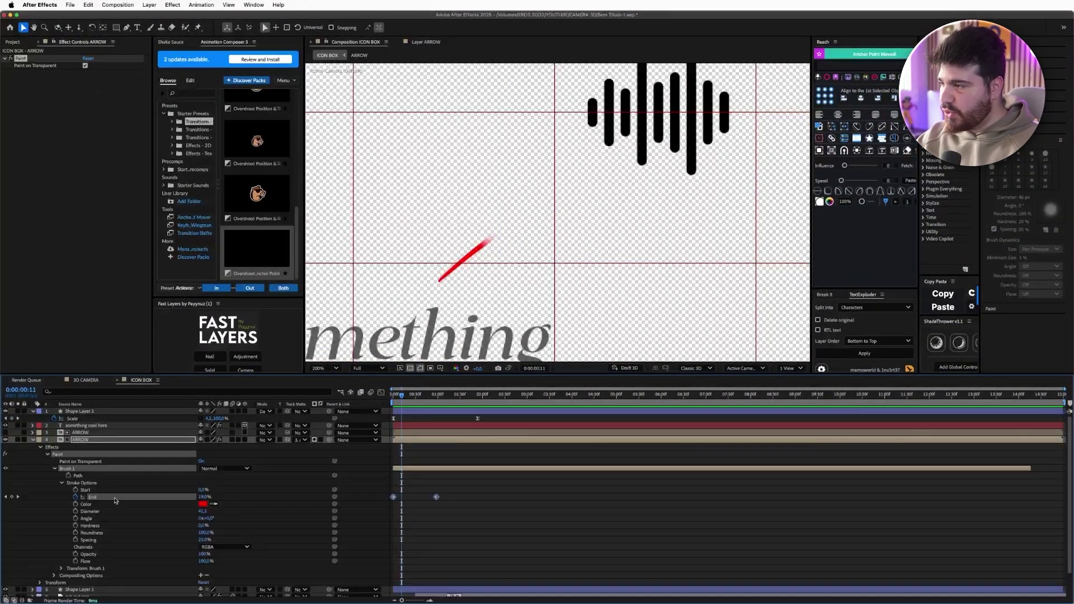
{"action": "left_click", "coordinate": [202, 504]}
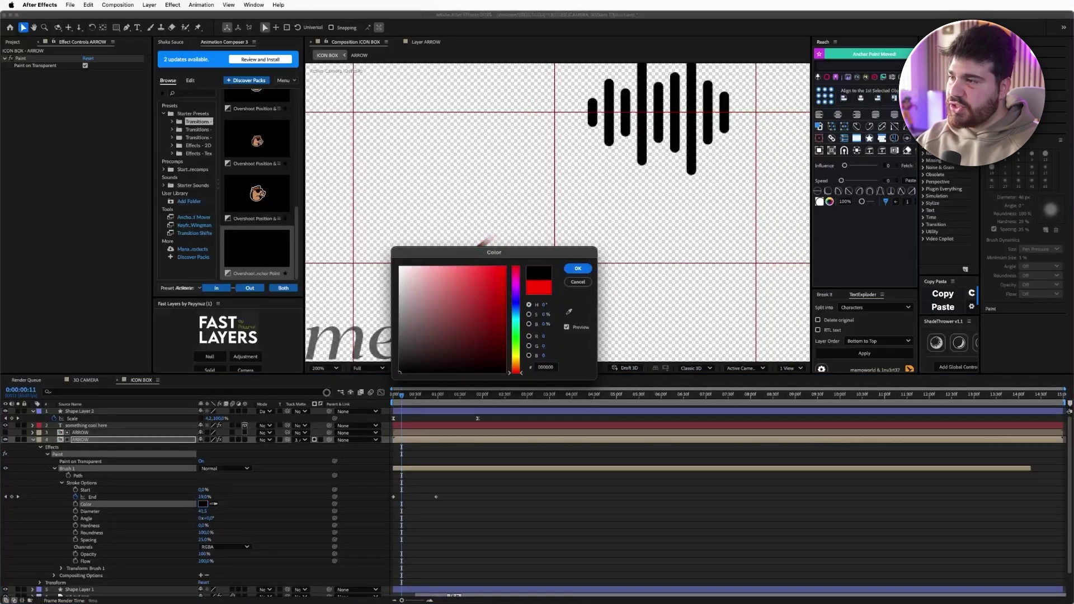
{"action": "left_click", "coordinate": [573, 270]}
- Apply Easy Ease to the Brush 1 End keyframes and shape the speed curve to 100% influence so it starts fast and ends slowly
{"action": "mouse_move", "coordinate": [406, 396]}
{"action": "left_mouse_down"}
{"action": "mouse_move", "coordinate": [383, 402]}
{"action": "mouse_move", "coordinate": [435, 409]}
{"action": "left_mouse_up"}
{"action": "left_click_drag", "start_coordinate": [423, 508], "coordinate": [385, 482]}
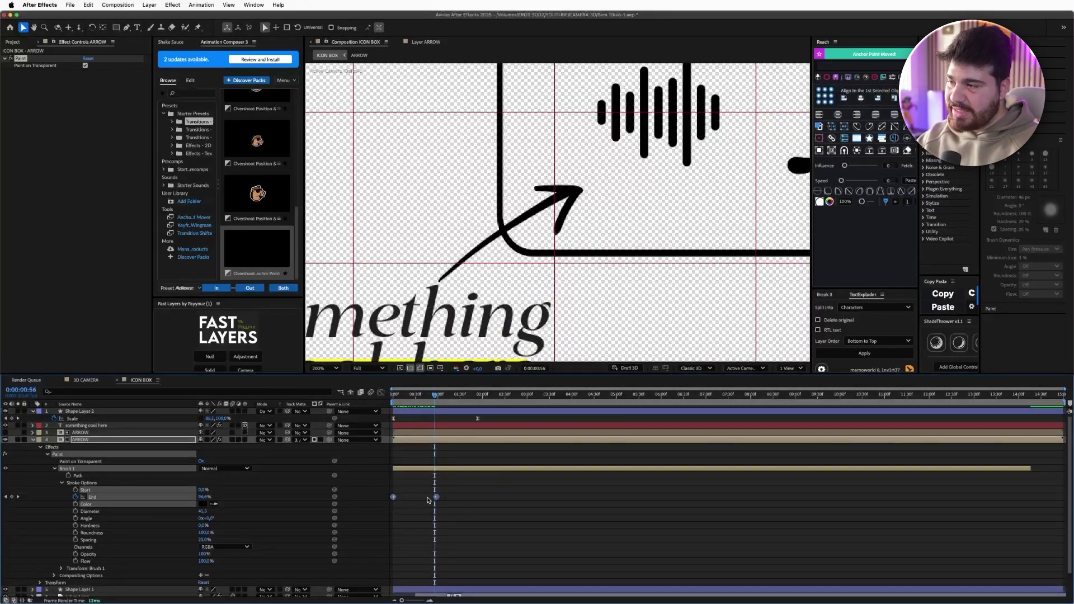
{"action": "right_click", "coordinate": [436, 497]}
{"action": "mouse_move", "coordinate": [480, 586]}
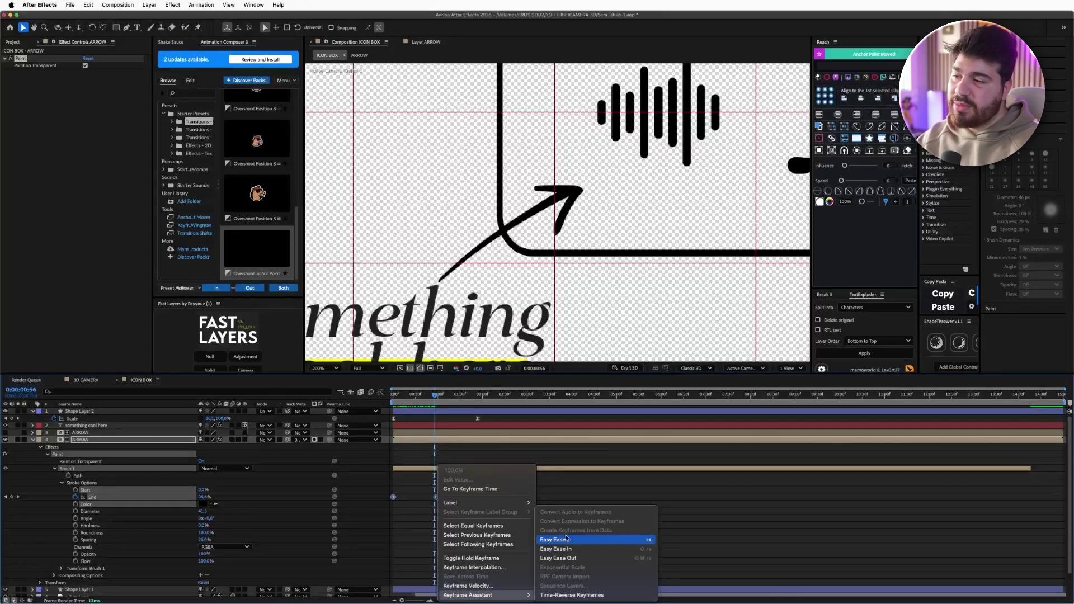
{"action": "left_click", "coordinate": [556, 540]}
{"action": "left_click", "coordinate": [381, 392]}
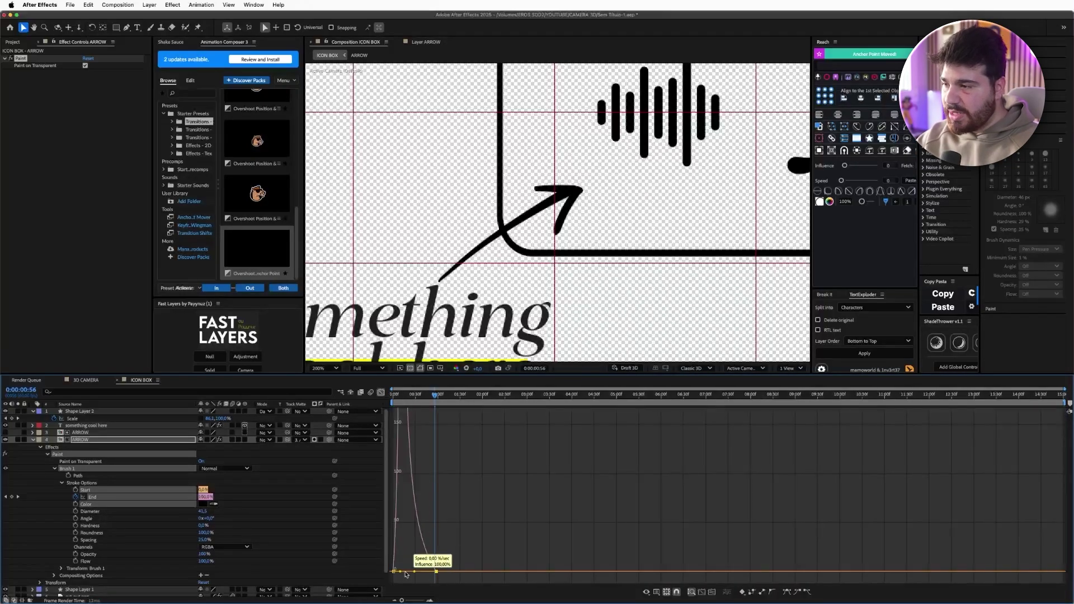
{"action": "left_click", "coordinate": [380, 393]}
- Collapse the ARROW layer's properties and preview the full ICON BOX animation from the start
{"action": "left_click", "coordinate": [33, 440]}
{"action": "key", "text": "comma"}
{"action": "key", "text": "comma"}
{"action": "key", "text": "Home"}
{"action": "key", "text": "space"}
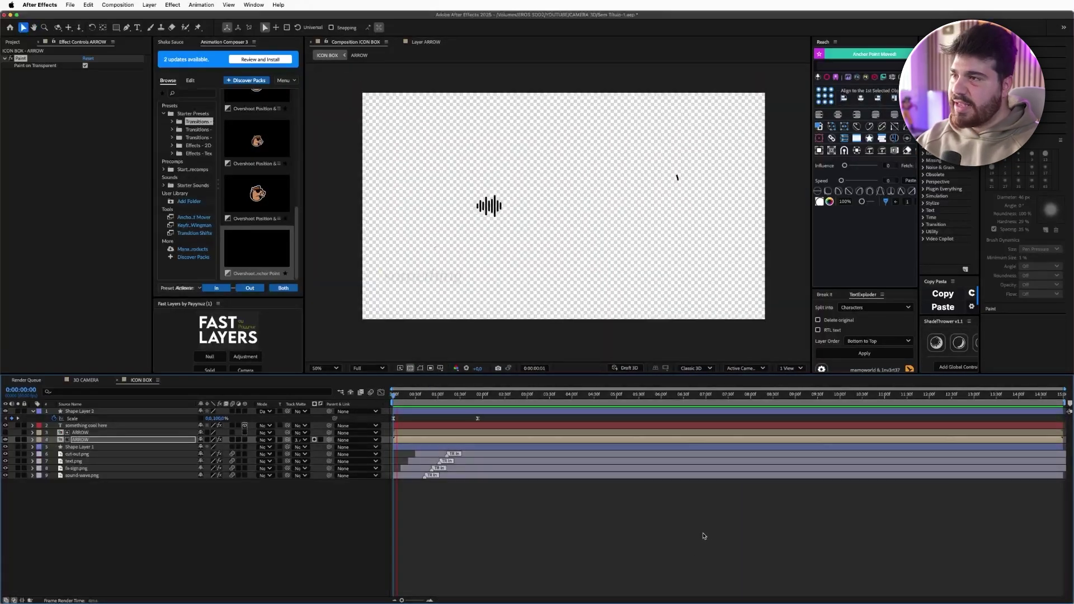
{"action": "key", "text": "space"}
{"action": "key", "text": "space"}
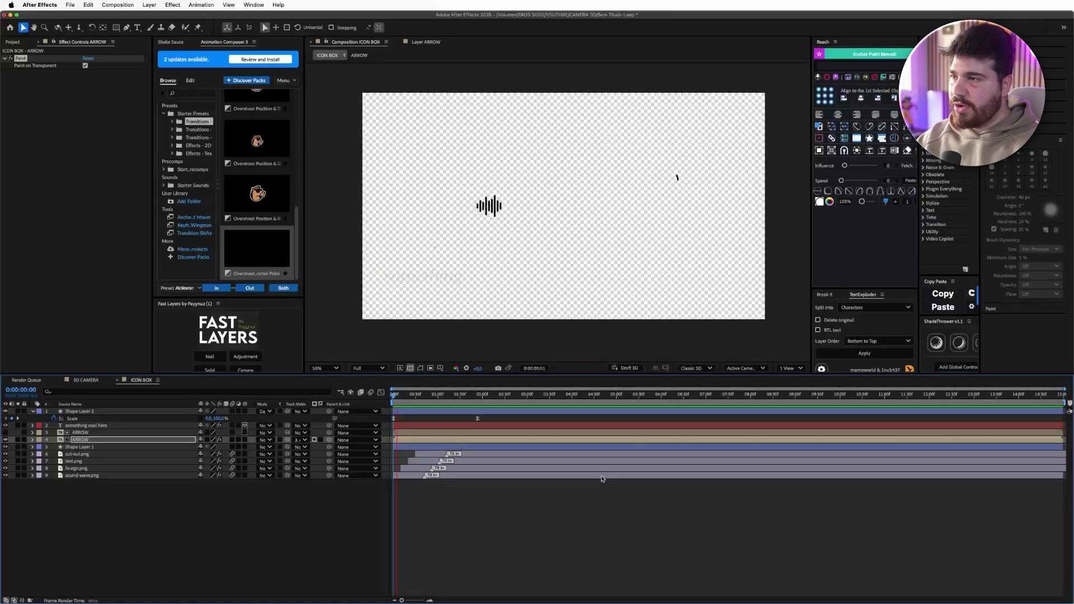
{"action": "key", "text": "space"}
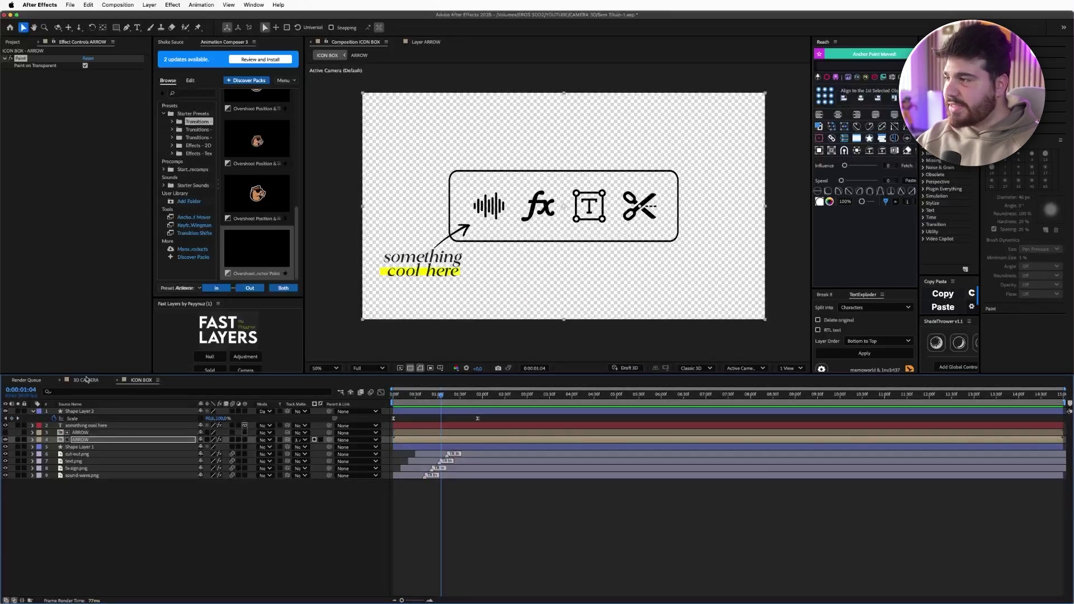
- Add the ICON BOX composition as the top layer of 3D CAMERA, with motion blur and 3D enabled
{"action": "left_click", "coordinate": [87, 379]}
{"action": "left_click", "coordinate": [13, 42]}
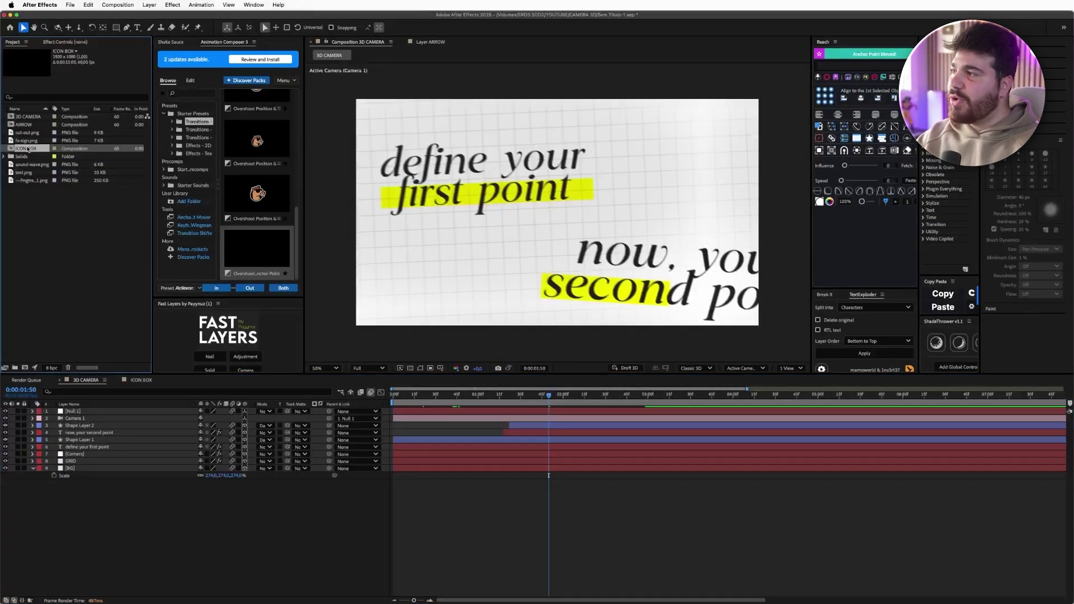
{"action": "left_click_drag", "start_coordinate": [28, 150], "coordinate": [145, 413]}
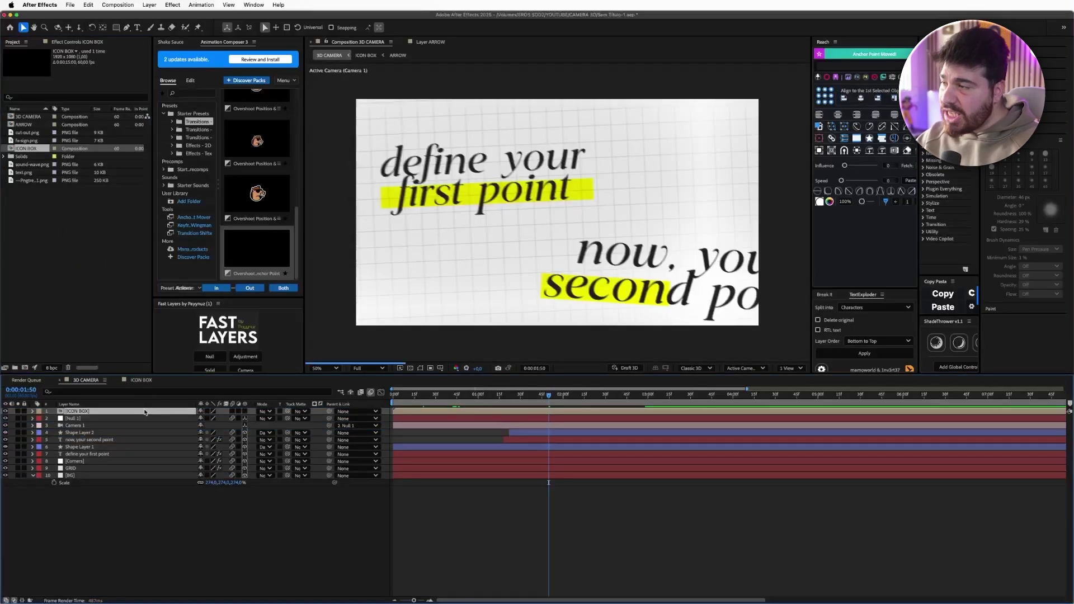
{"action": "left_click", "coordinate": [232, 411]}
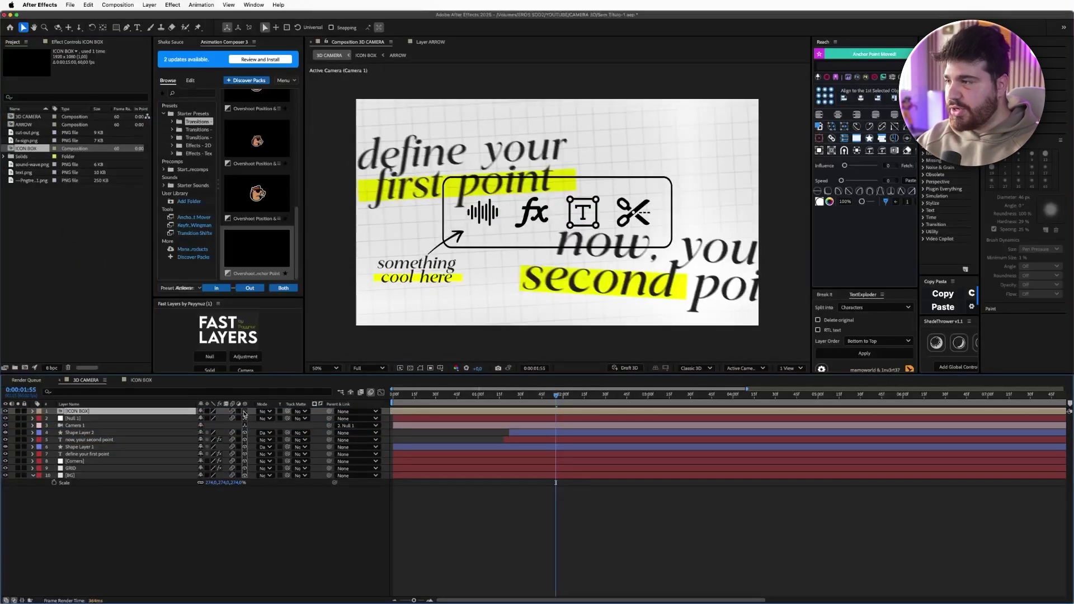
{"action": "left_click", "coordinate": [245, 412]}
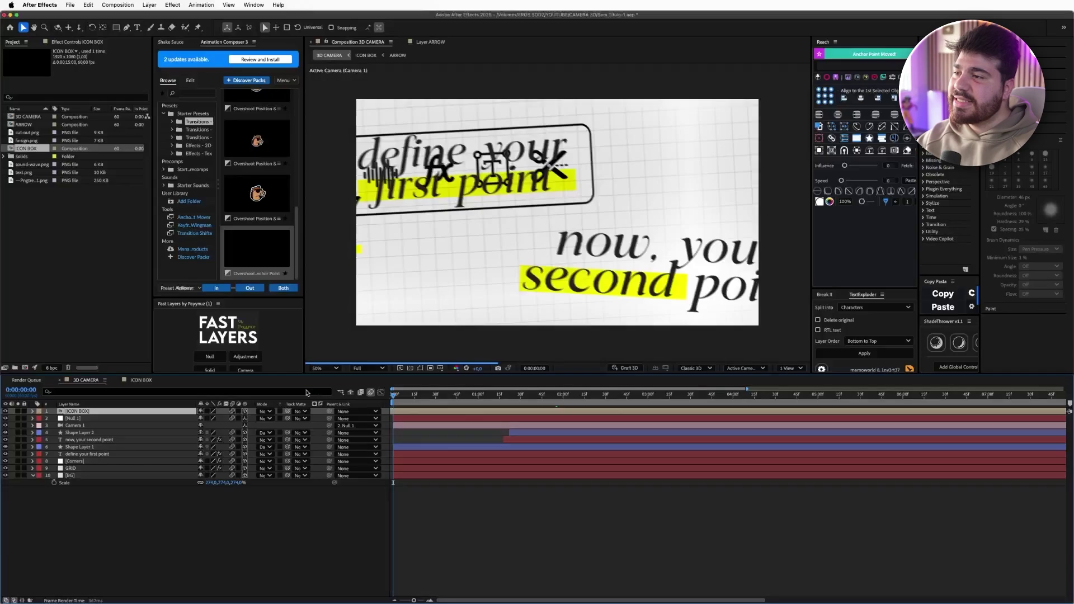
- Shift the ICON BOX layer's start to about 2.5 seconds and move it over the "now, your second point" text
{"action": "key", "text": "Home"}
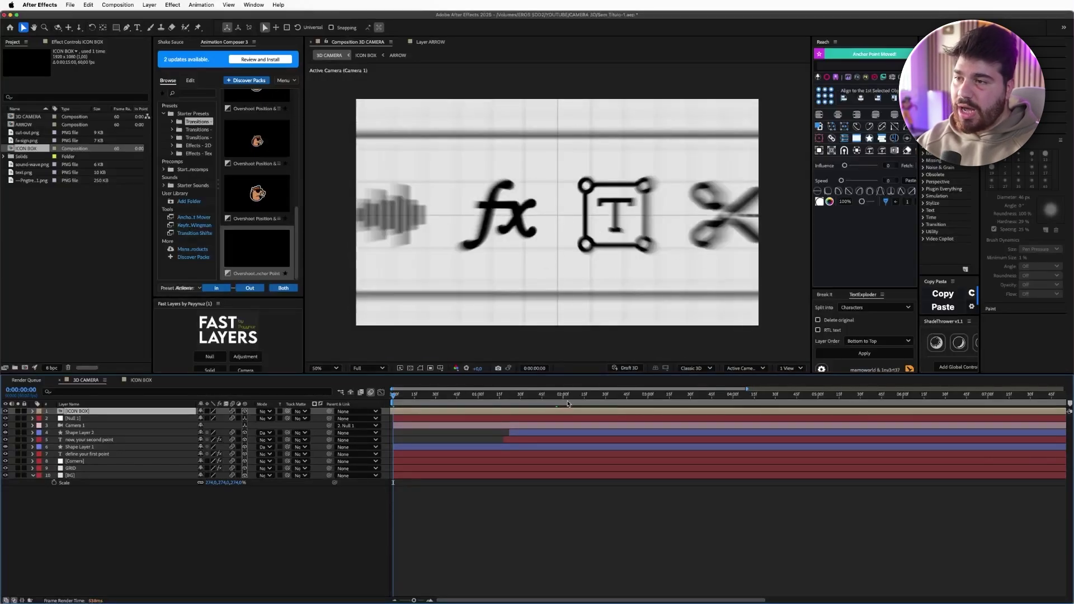
{"action": "key", "text": "space"}
{"action": "left_click_drag", "start_coordinate": [709, 418], "coordinate": [788, 417]}
{"action": "left_click_drag", "start_coordinate": [467, 396], "coordinate": [616, 417]}
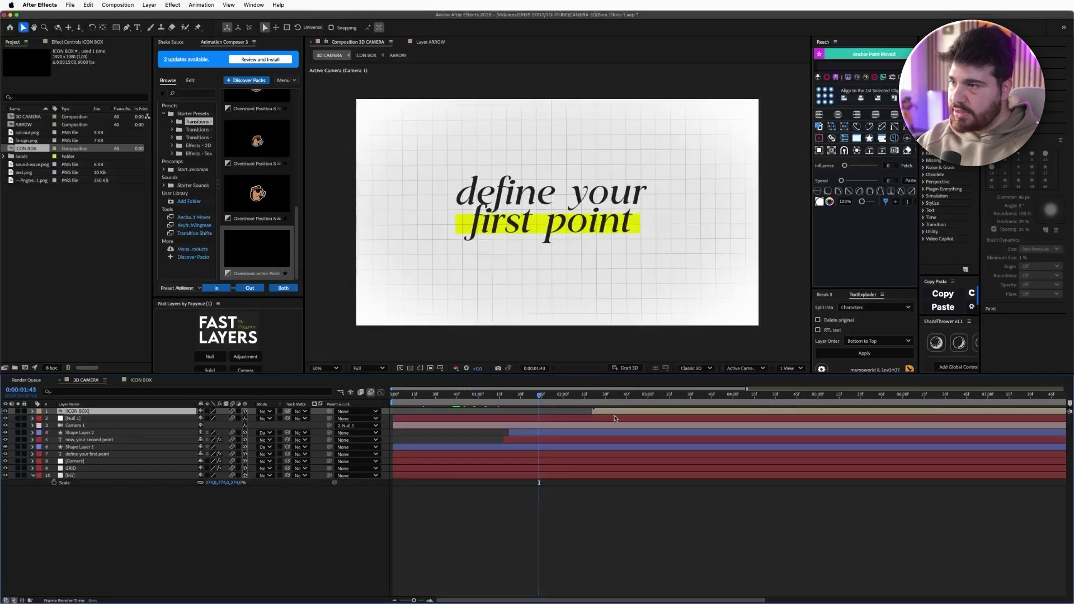
{"action": "left_click_drag", "start_coordinate": [529, 172], "coordinate": [679, 202]}
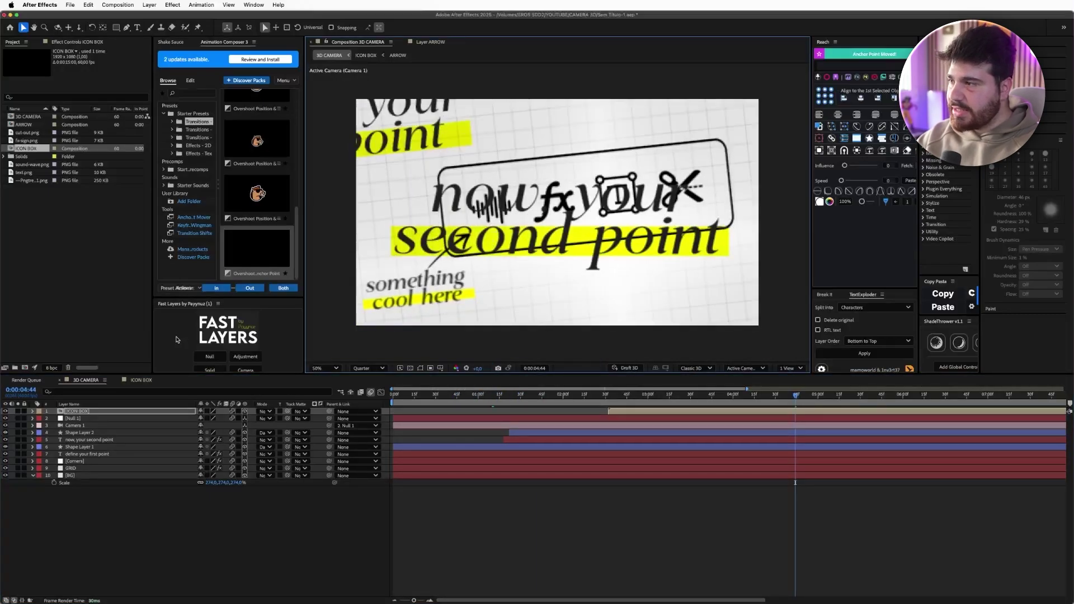
- Show the composition in two views and reposition the ICON BOX layer in 3D space in front of the second text
{"action": "left_click", "coordinate": [790, 368]}
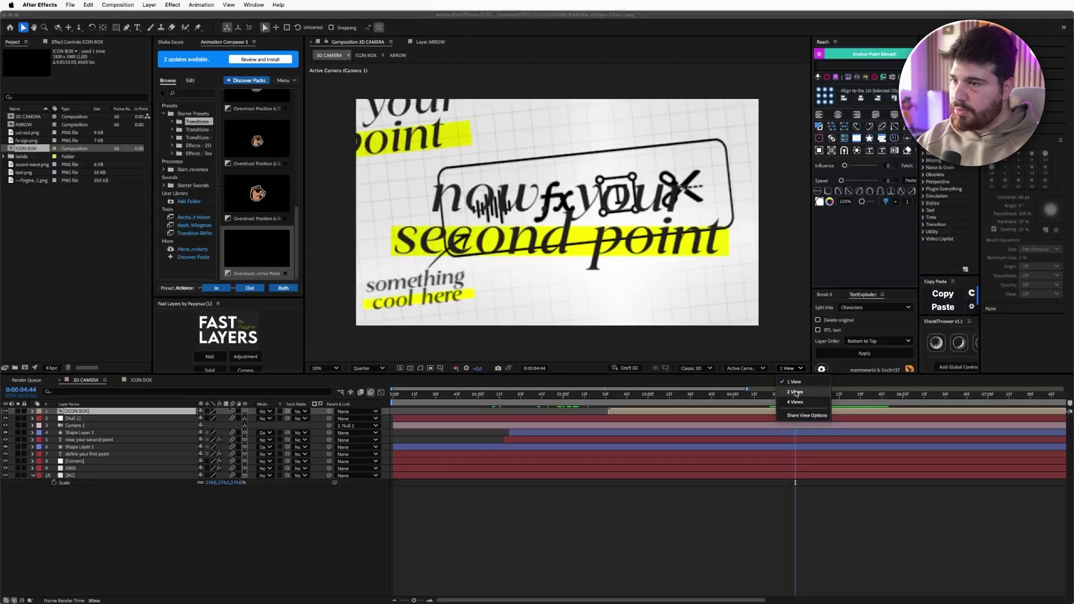
{"action": "left_click", "coordinate": [794, 392]}
{"action": "left_click_drag", "start_coordinate": [519, 236], "coordinate": [624, 276]}
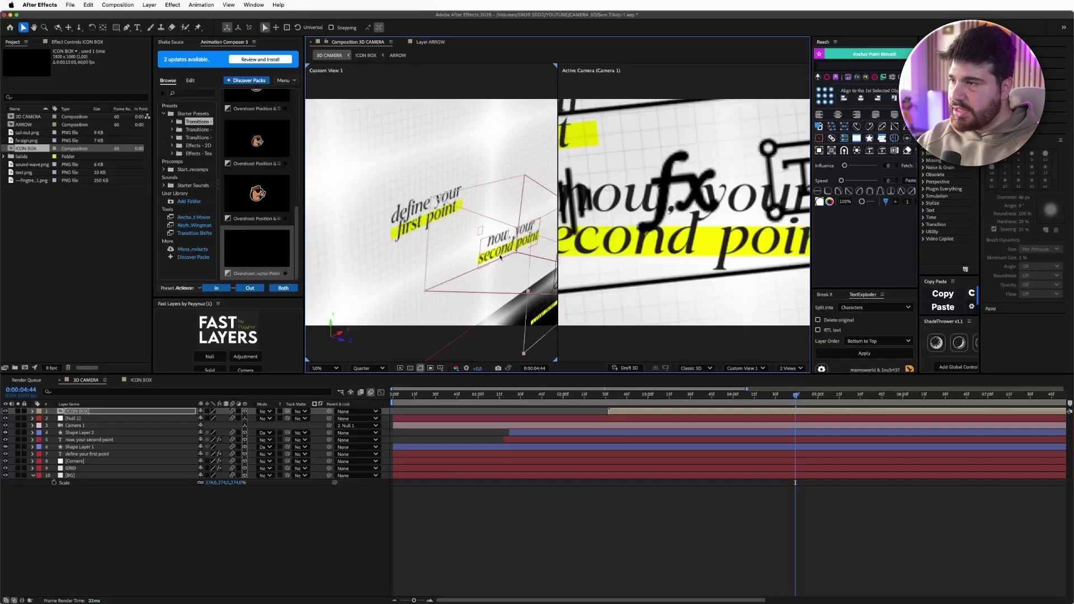
{"action": "left_click_drag", "start_coordinate": [500, 257], "coordinate": [531, 253]}
{"action": "left_click_drag", "start_coordinate": [515, 207], "coordinate": [492, 239]}
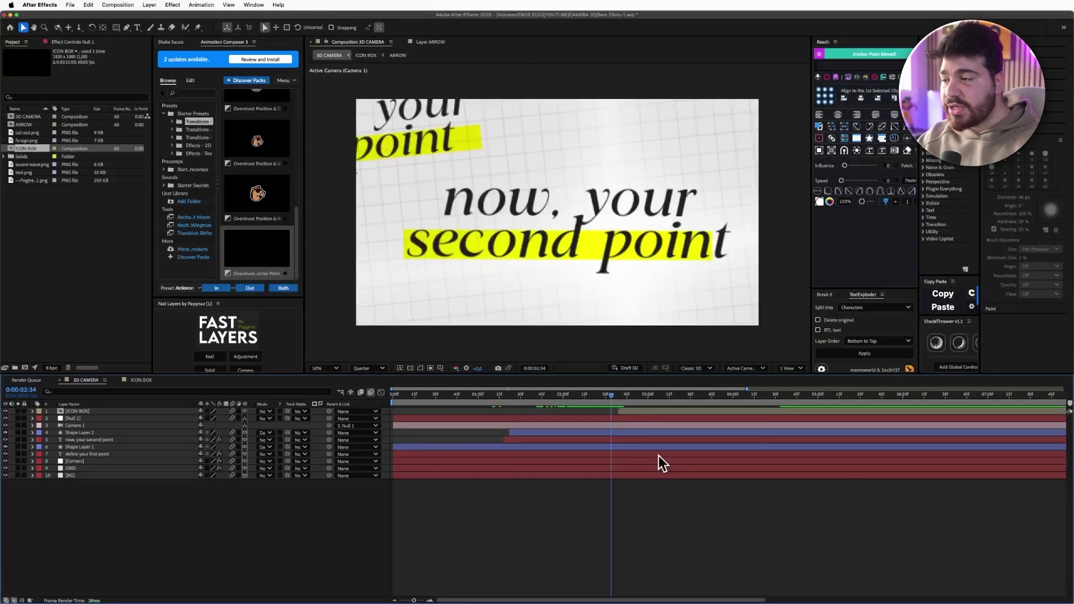
- Reveal Null 1's keyframed properties and inspect its closing position, scale and Z rotation keyframes
{"action": "left_click", "coordinate": [637, 419]}
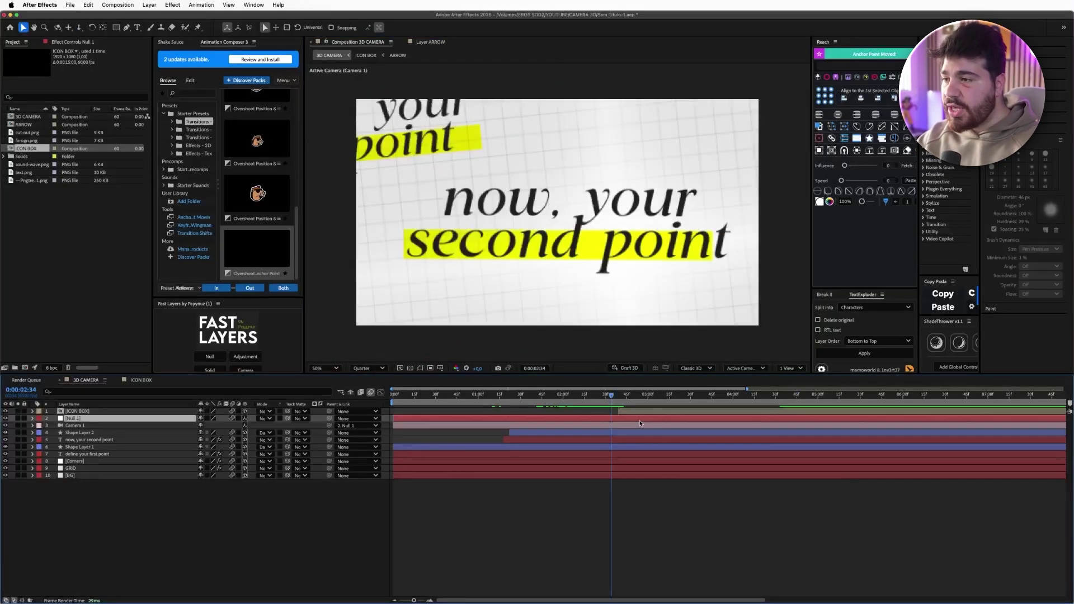
{"action": "key", "text": "u"}
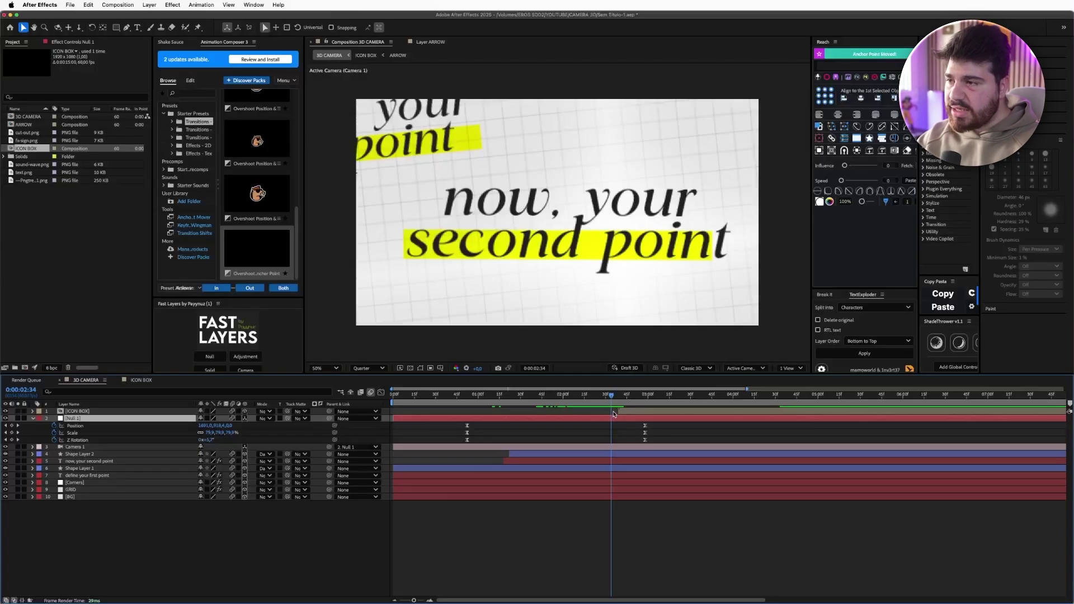
{"action": "left_click_drag", "start_coordinate": [668, 426], "coordinate": [623, 444]}
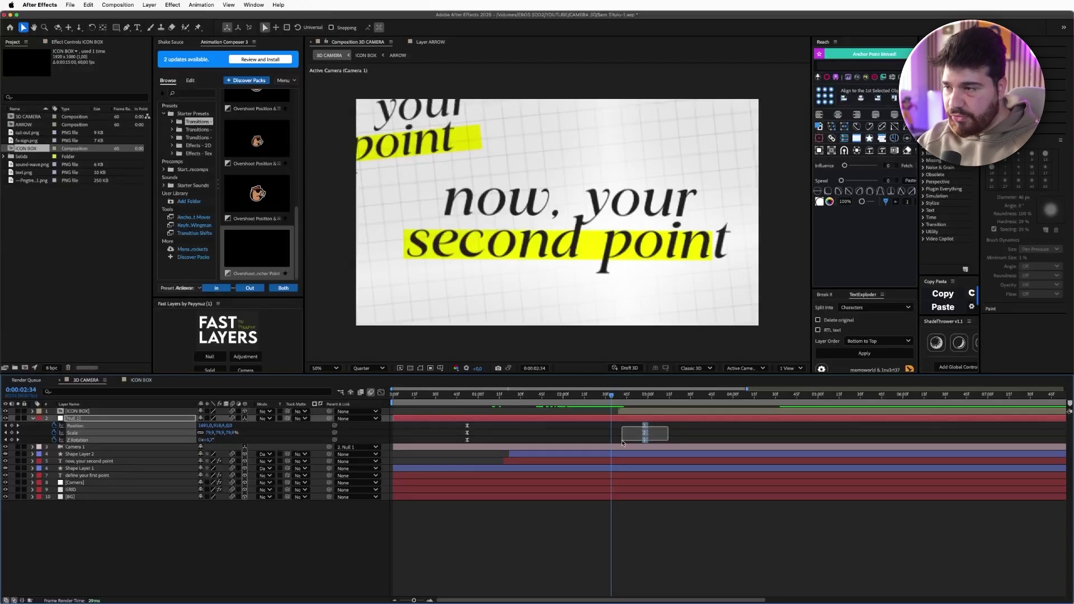
{"action": "left_click", "coordinate": [692, 433]}
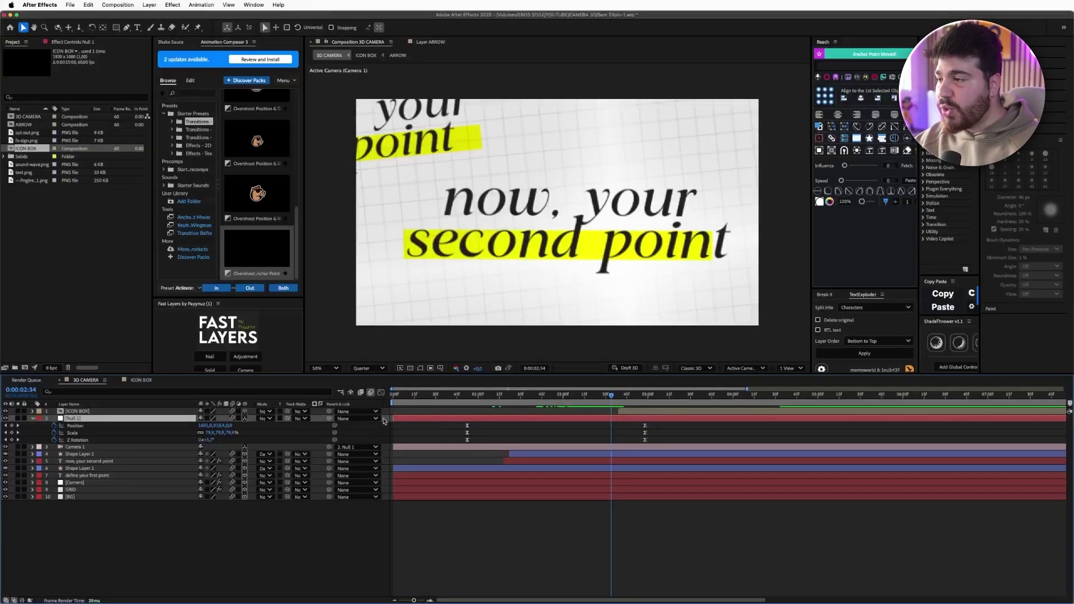
- Add a new 3D null object above Null 1 and parent Null 1 to it
{"action": "right_click", "coordinate": [384, 421]}
{"action": "mouse_move", "coordinate": [414, 429]}
{"action": "left_click", "coordinate": [520, 478]}
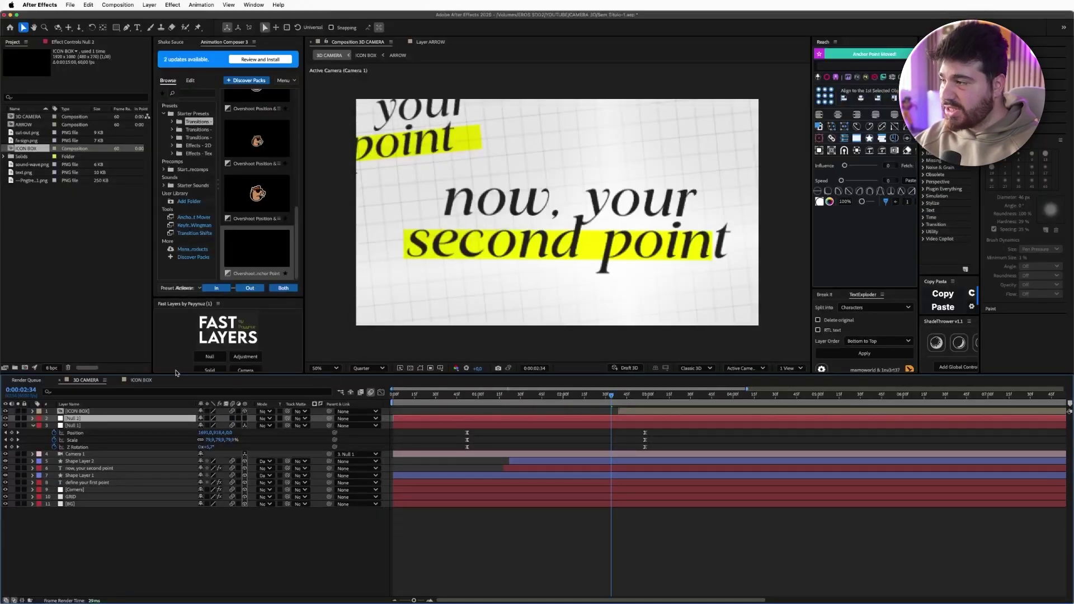
{"action": "left_click", "coordinate": [146, 424]}
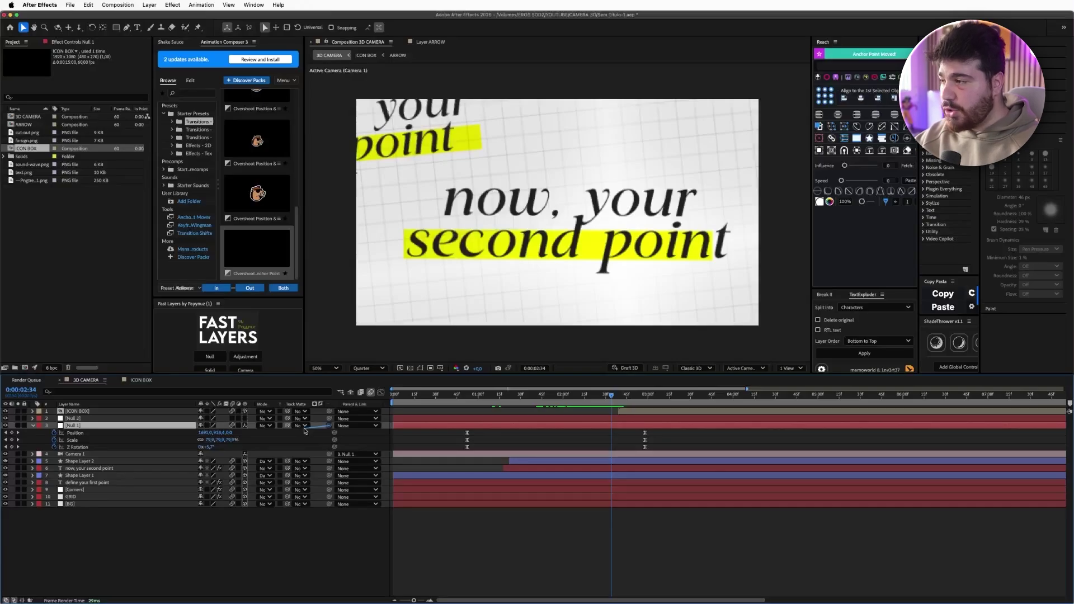
{"action": "left_click_drag", "start_coordinate": [140, 418], "coordinate": [140, 419]}
- Set starting keyframes for Null 2's position, scale and Z rotation at 0:00:02:34
{"action": "left_click", "coordinate": [180, 418]}
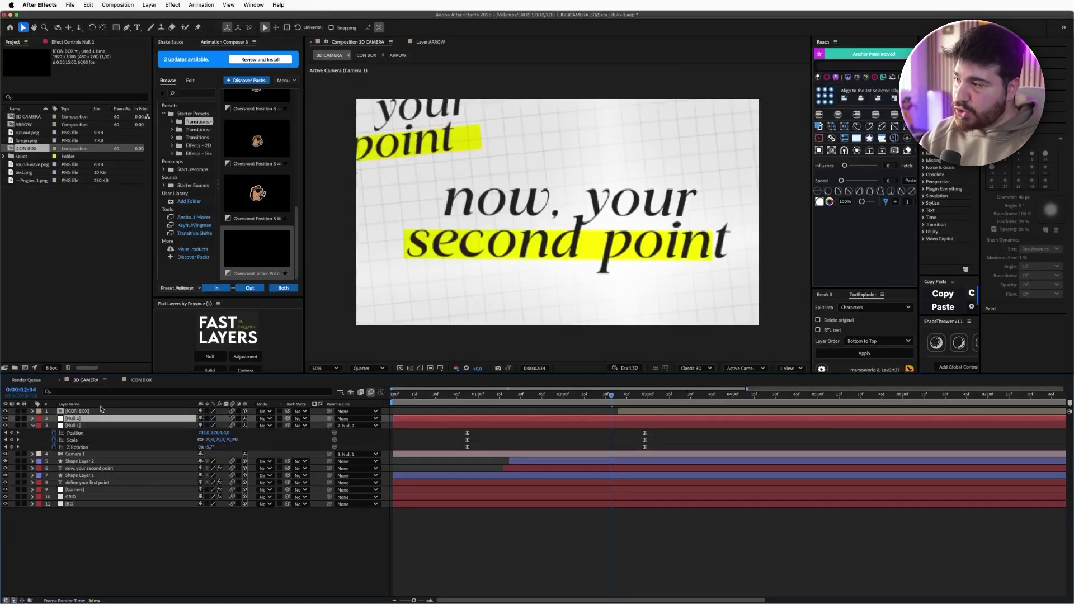
{"action": "key", "text": "p"}
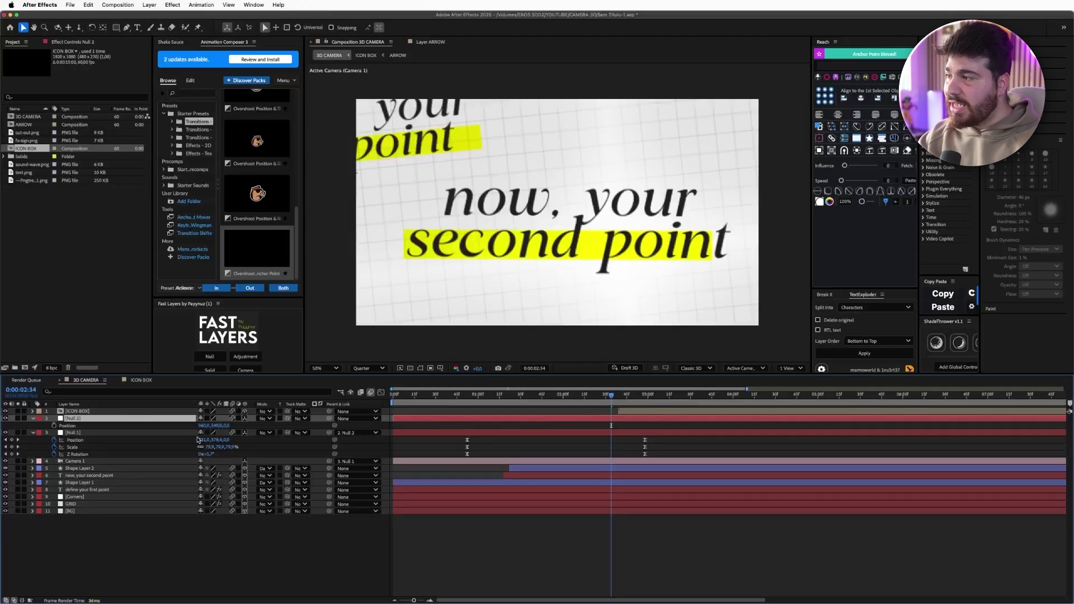
{"action": "key", "text": "shift+s"}
{"action": "key", "text": "shift+r"}
{"action": "left_click", "coordinate": [54, 426]}
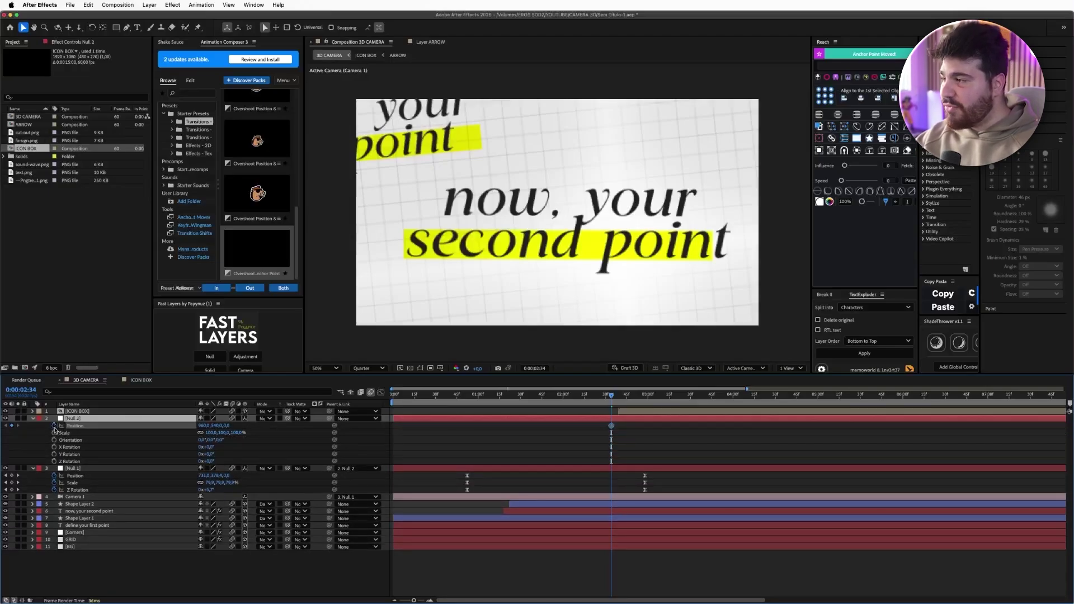
{"action": "left_click", "coordinate": [55, 433]}
{"action": "left_click", "coordinate": [54, 461]}
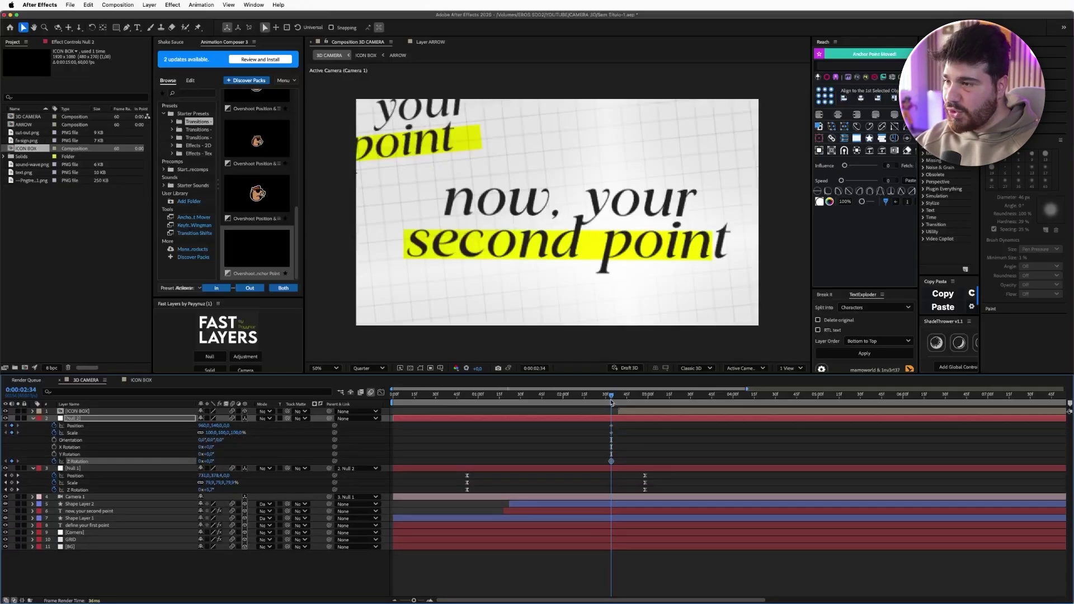
- At 0:00:03:39, keyframe Null 2's Z rotation at -6° and its position pulled back to frame the icon box
{"action": "left_click_drag", "start_coordinate": [611, 399], "coordinate": [703, 398]}
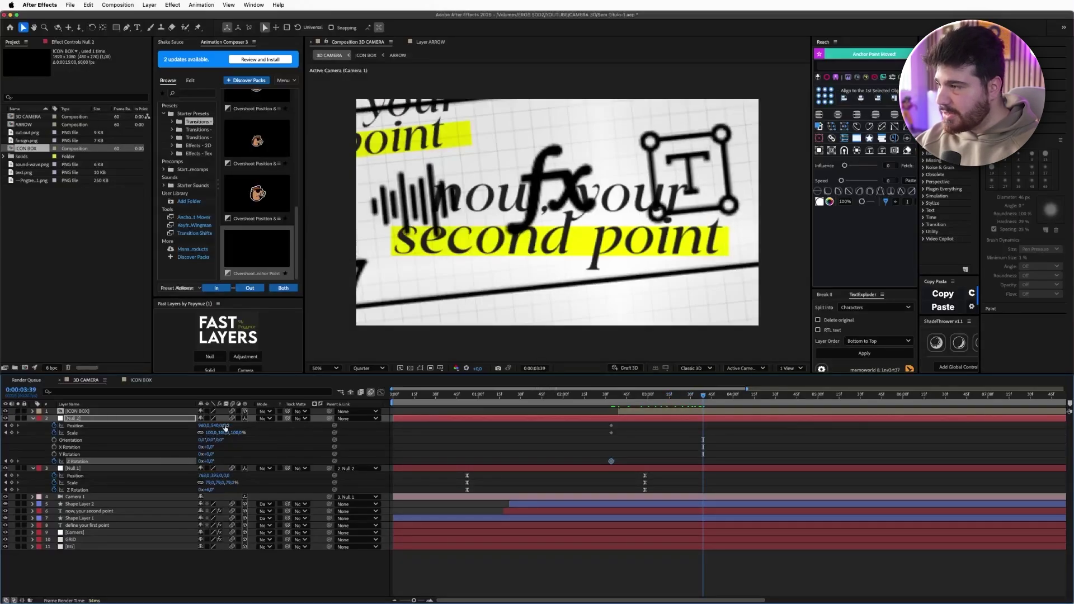
{"action": "left_click_drag", "start_coordinate": [225, 427], "coordinate": [184, 427]}
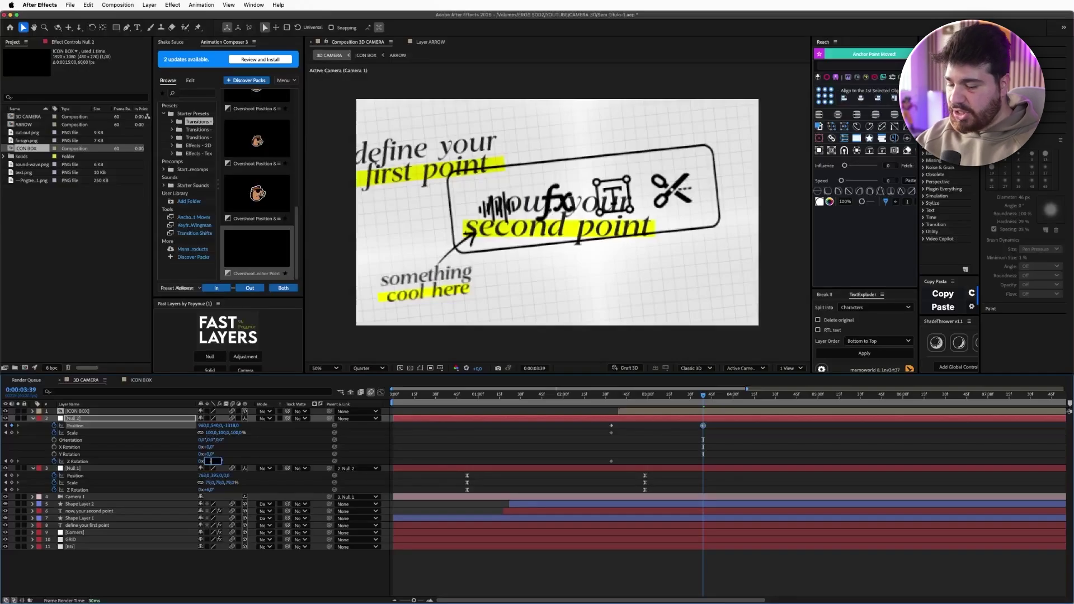
{"action": "type", "text": "-6"}
{"action": "key", "text": "Return"}
{"action": "left_click_drag", "start_coordinate": [236, 426], "coordinate": [211, 425]}
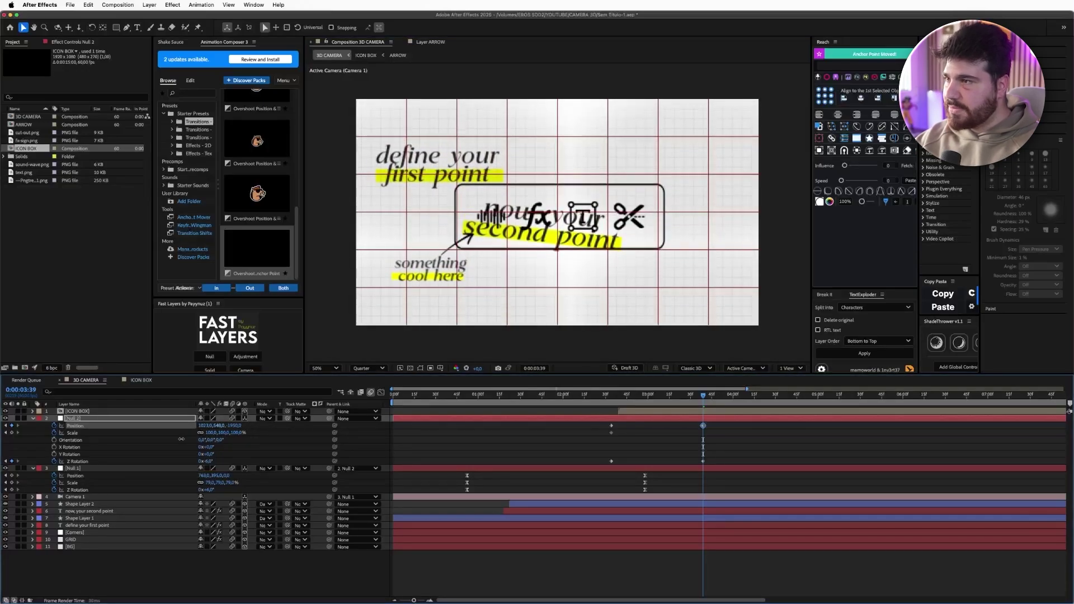
- Apply Easy Ease to all Null 2 keyframes and increase the end keyframes' influence in the speed graph for a slower finish
{"action": "left_click", "coordinate": [726, 462]}
{"action": "left_click_drag", "start_coordinate": [726, 461], "coordinate": [596, 422]}
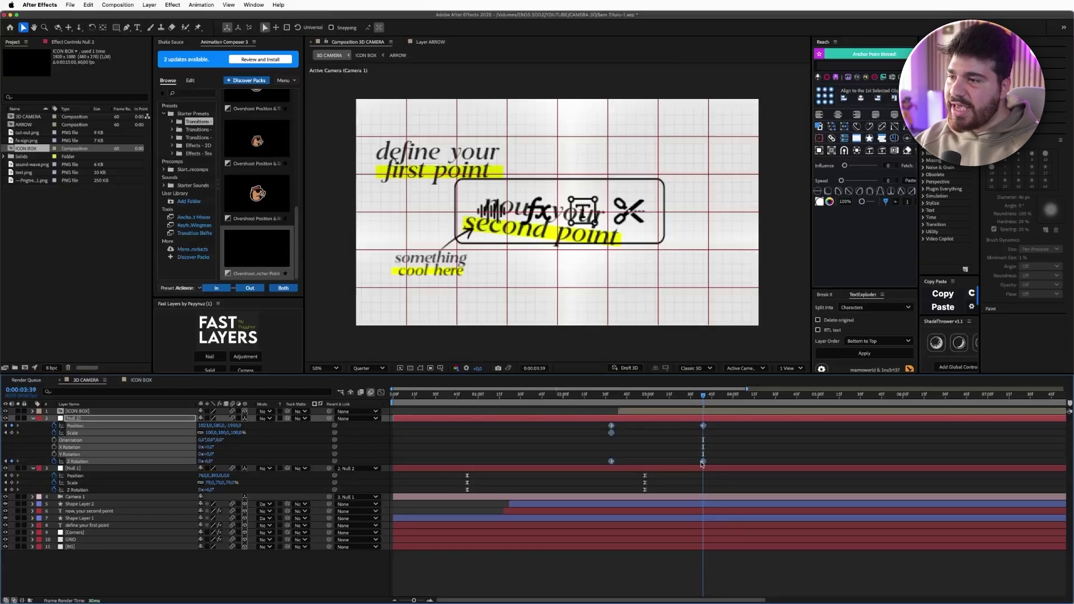
{"action": "right_click", "coordinate": [703, 461]}
{"action": "left_click", "coordinate": [828, 538]}
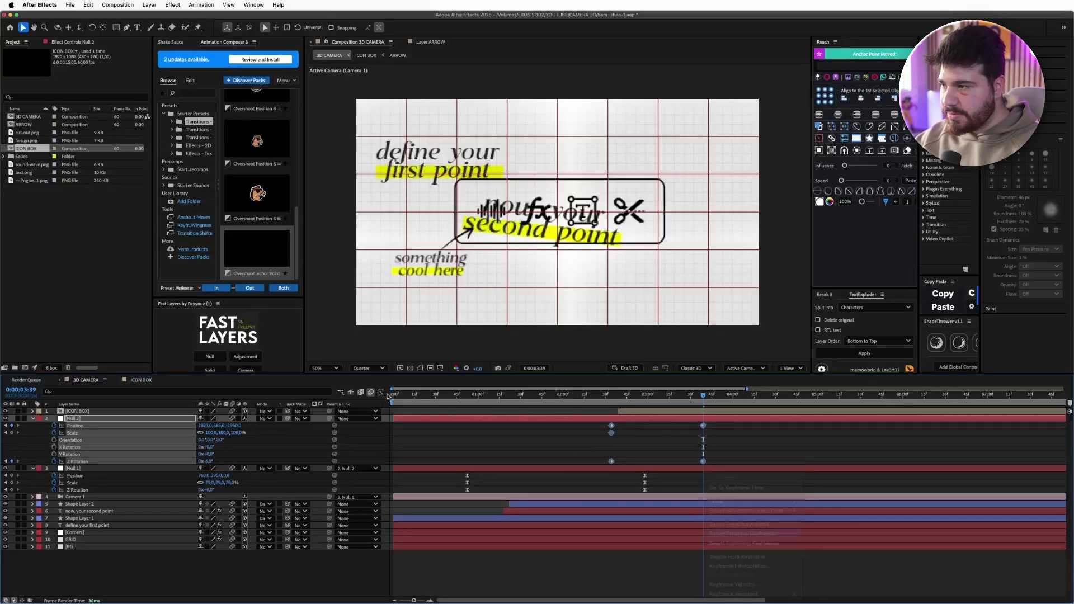
{"action": "key", "text": "shift+F3"}
{"action": "left_click_drag", "start_coordinate": [690, 570], "coordinate": [638, 571]}
{"action": "key", "text": "shift+F3"}
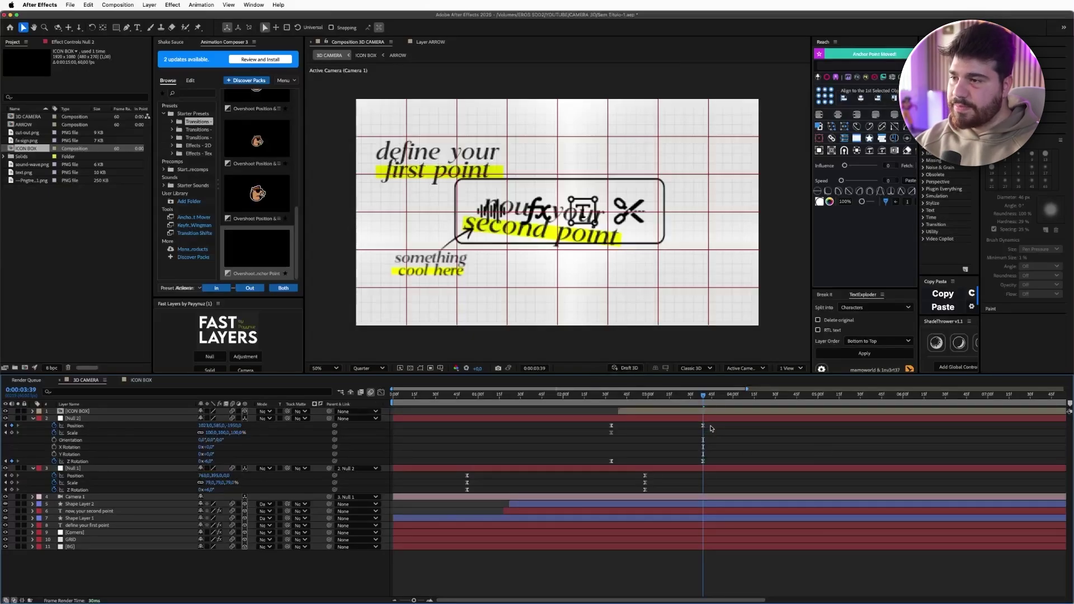
- Move Null 2's last position and Z rotation keyframes to just past 4 seconds and preview the camera move from the start
{"action": "left_click_drag", "start_coordinate": [711, 423], "coordinate": [671, 447]}
{"action": "key", "text": "Home"}
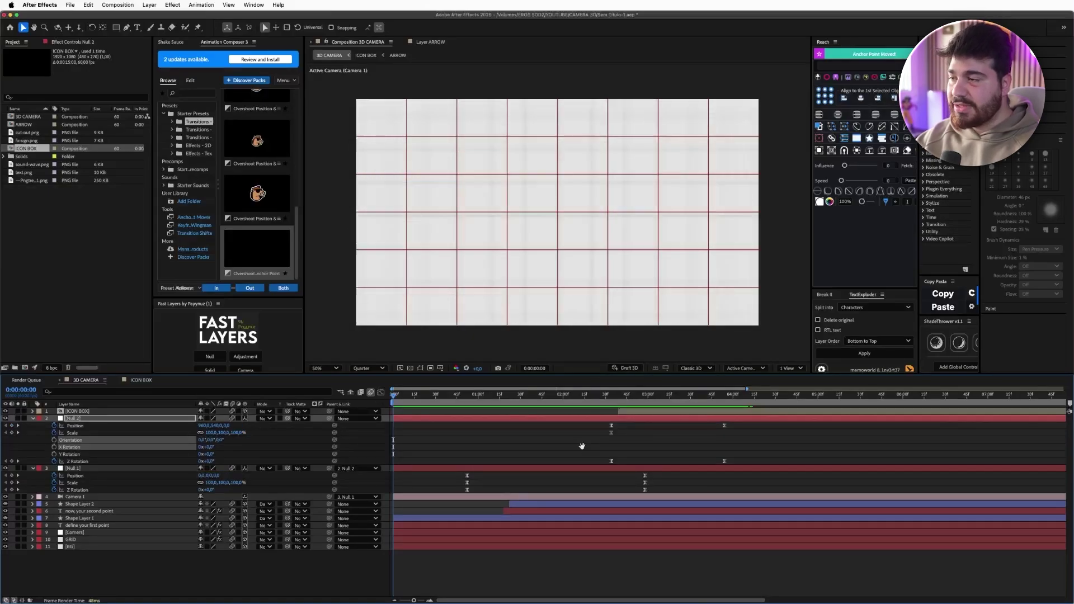
{"action": "key", "text": "space"}
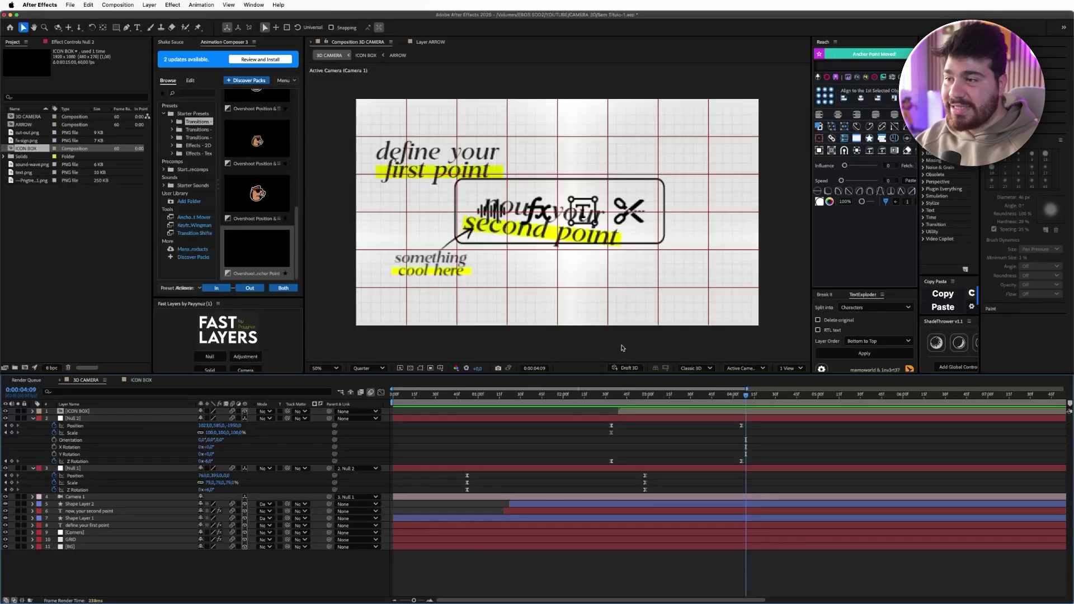
- Turn off the proportional grid overlay and replay the camera animation
{"action": "key", "text": "space"}
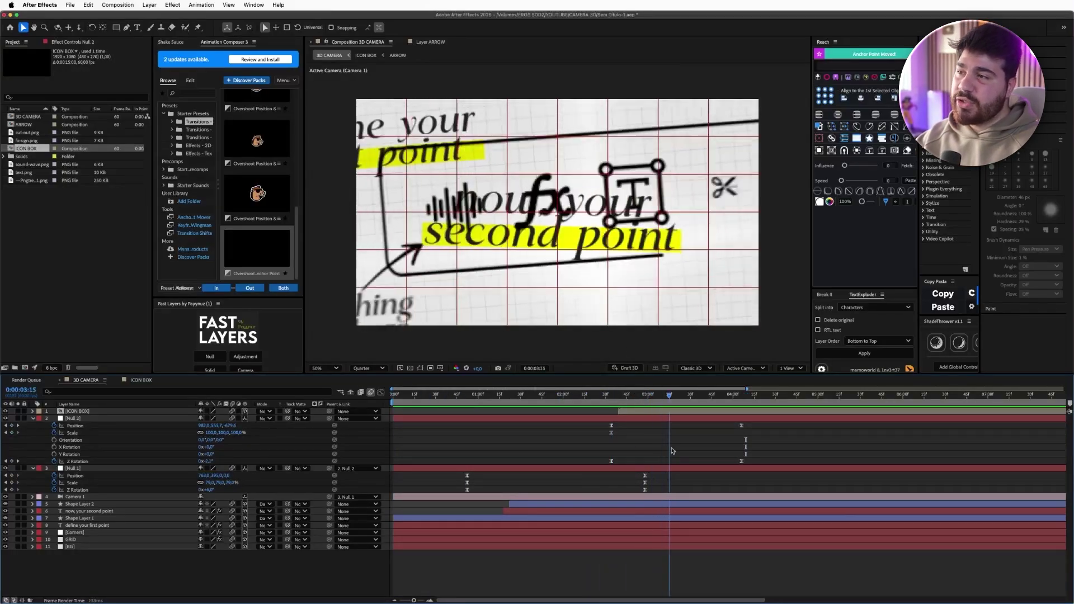
{"action": "key", "text": "space"}
{"action": "left_click", "coordinate": [443, 368]}
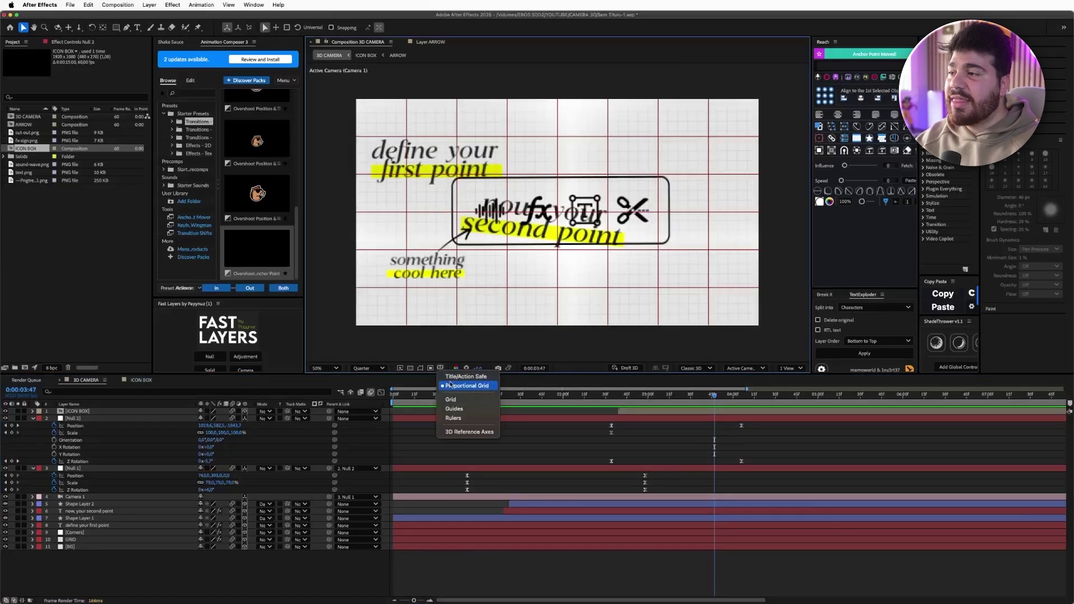
{"action": "left_click", "coordinate": [447, 385]}
{"action": "key", "text": "space"}
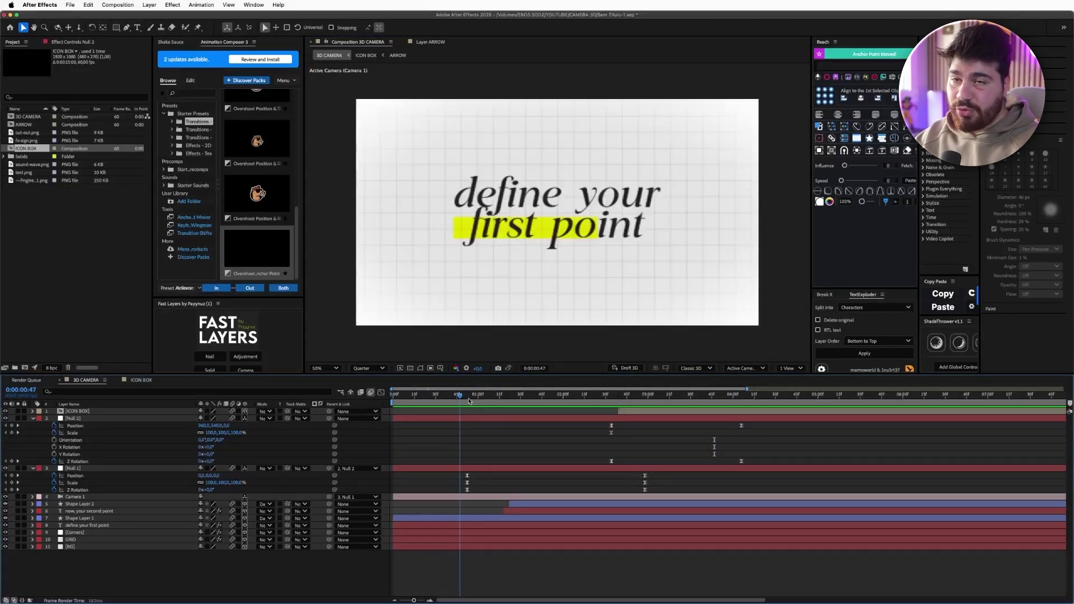
{"action": "key", "text": "space"}
- Preview 3D CAMERA from the start to check the camera moves, text blur and icon box reveal together
{"action": "left_click", "coordinate": [700, 424]}
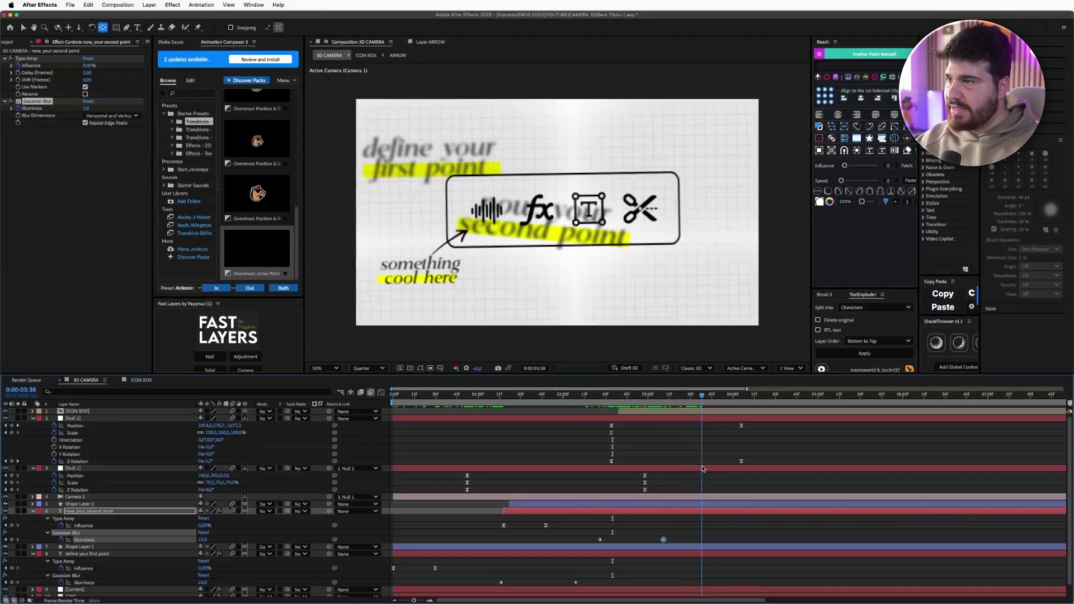
{"action": "left_click_drag", "start_coordinate": [703, 468], "coordinate": [708, 471]}
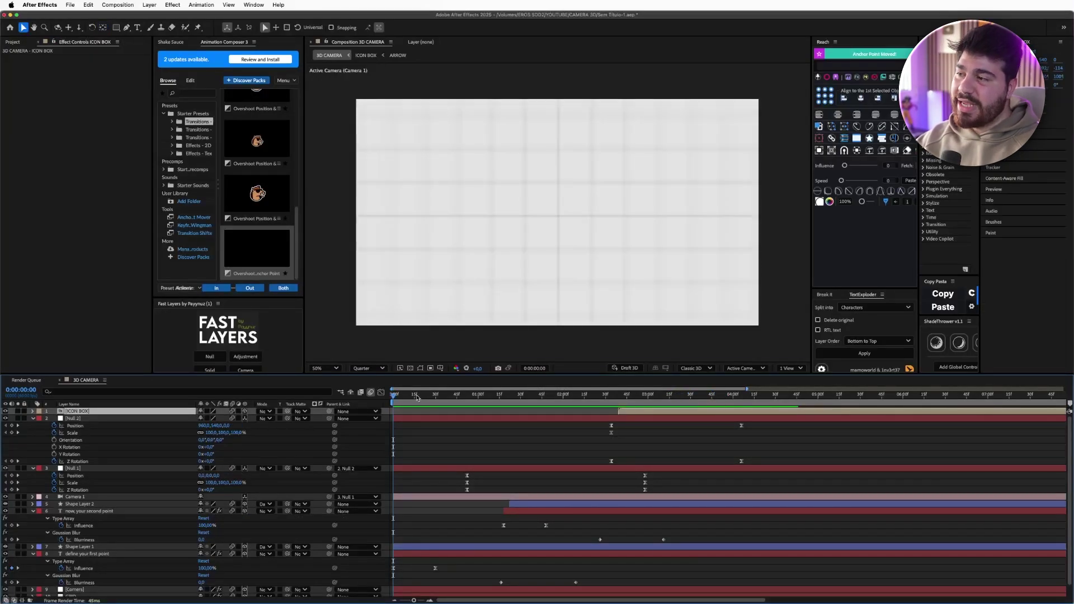
{"action": "key", "text": "space"}
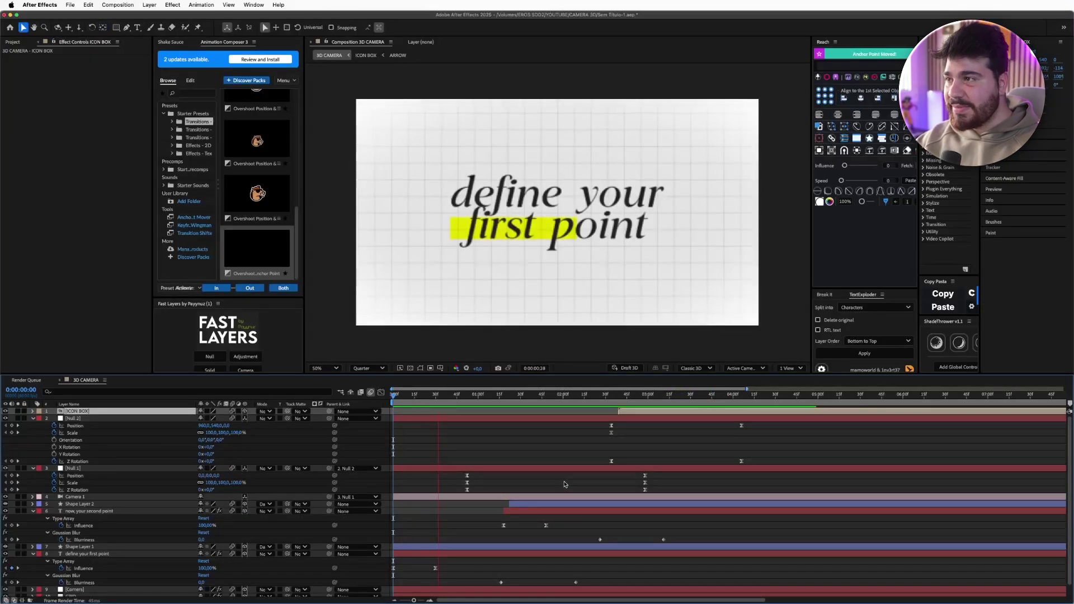